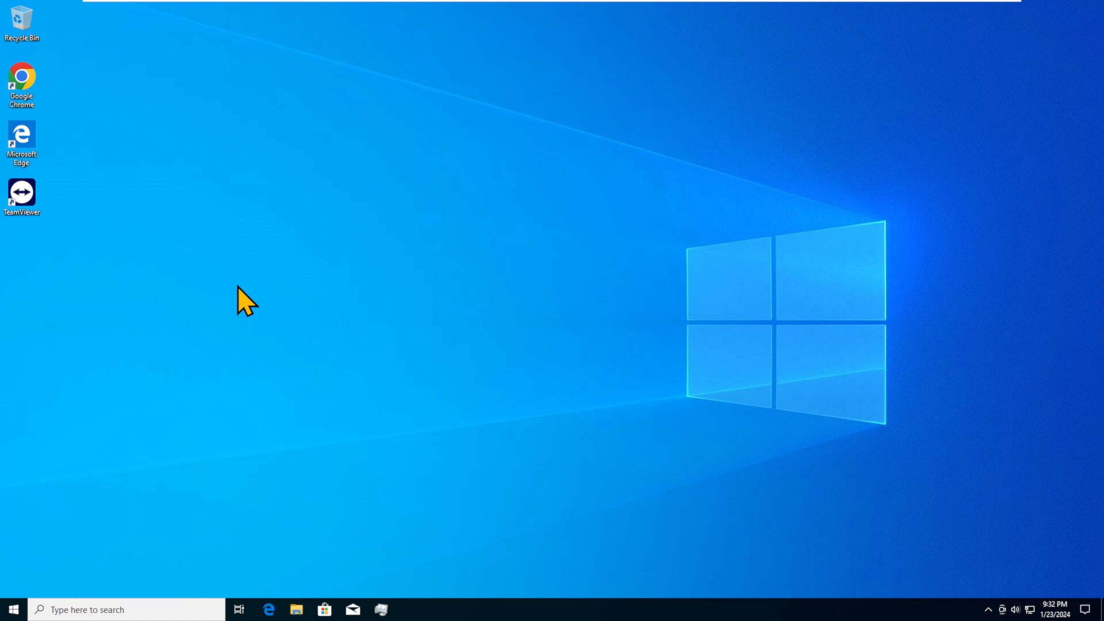
# Step: Open Google Chrome, search for "download flutter" and open the Flutter website from the results
pyautogui.doubleClick(30, 86)
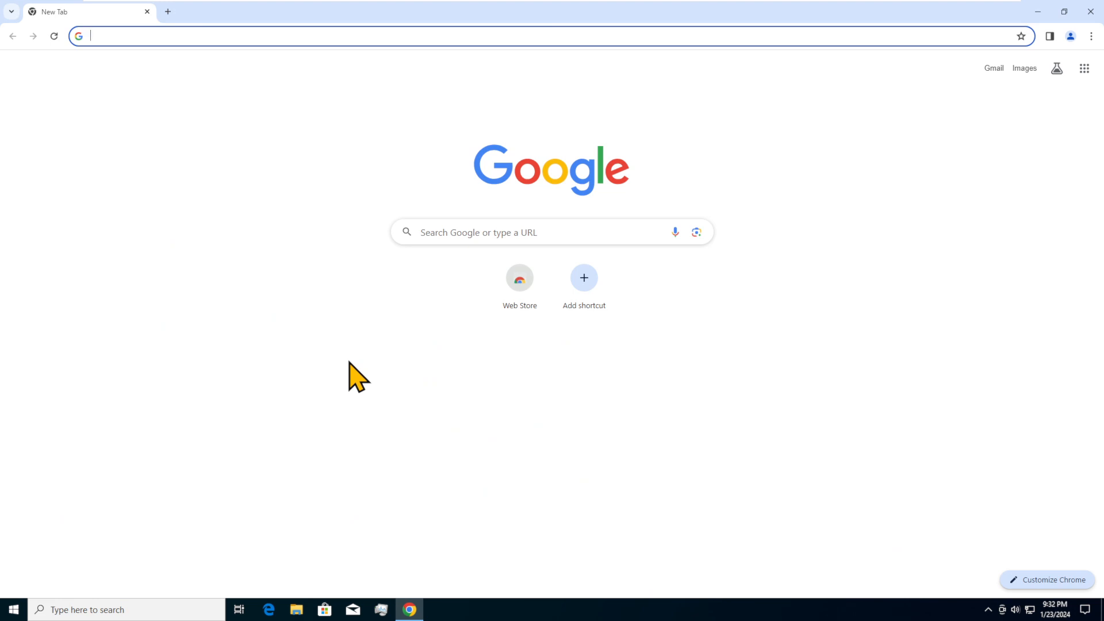
pyautogui.write('download flut')
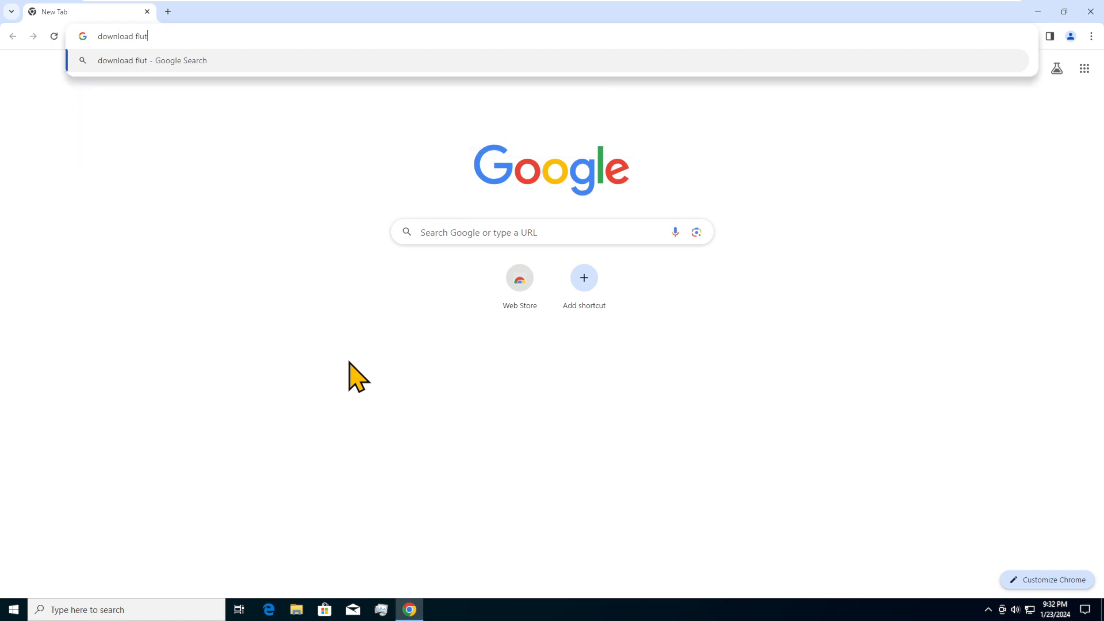
pyautogui.write('ter')
pyautogui.press('Return')
pyautogui.click(196, 212)
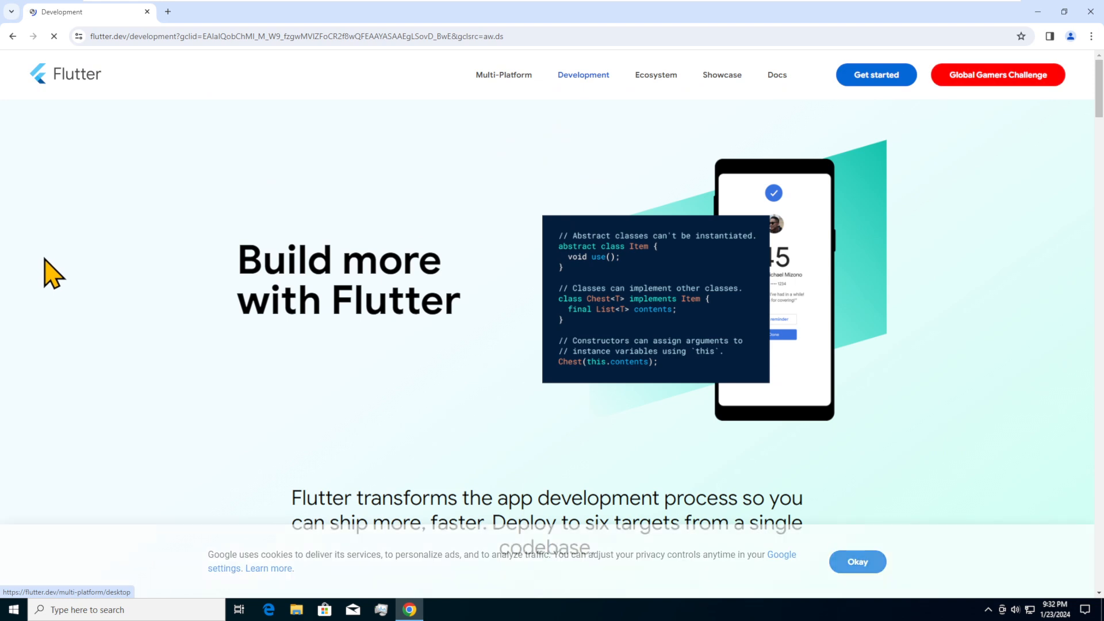
# Step: Open Flutter's getting-started installation guide for Windows with Mobile as the first app type
pyautogui.click(892, 81)
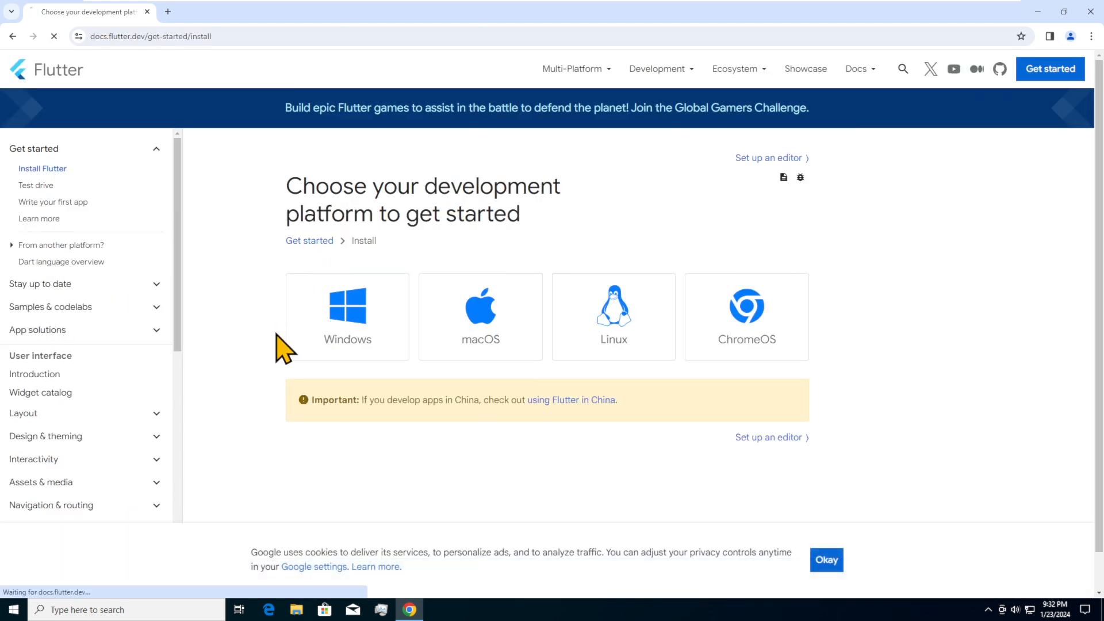
pyautogui.click(291, 344)
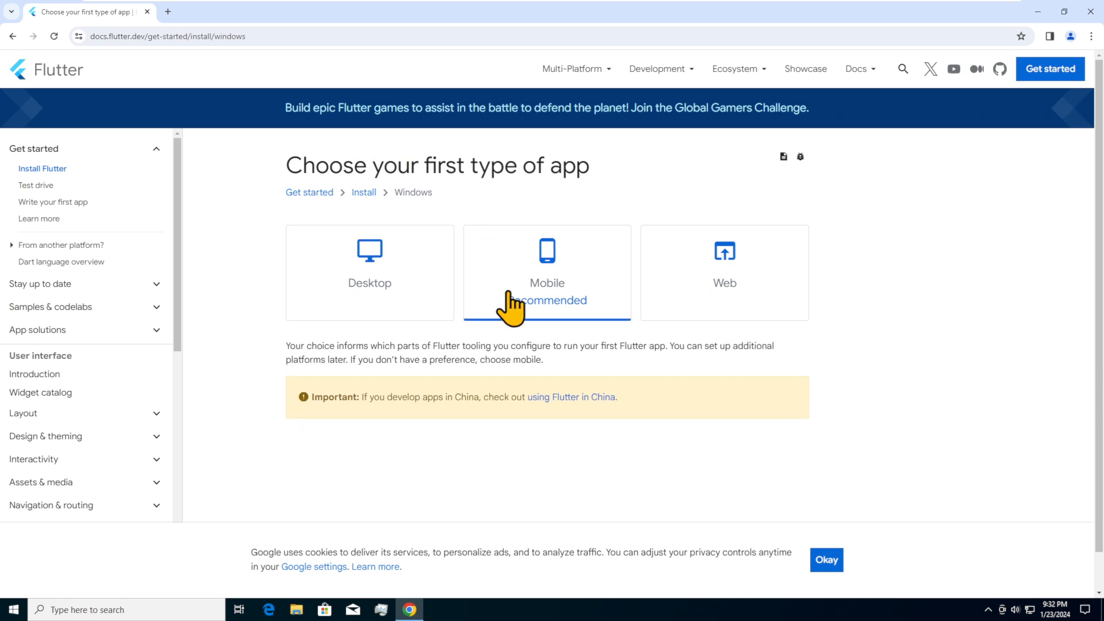
pyautogui.click(584, 305)
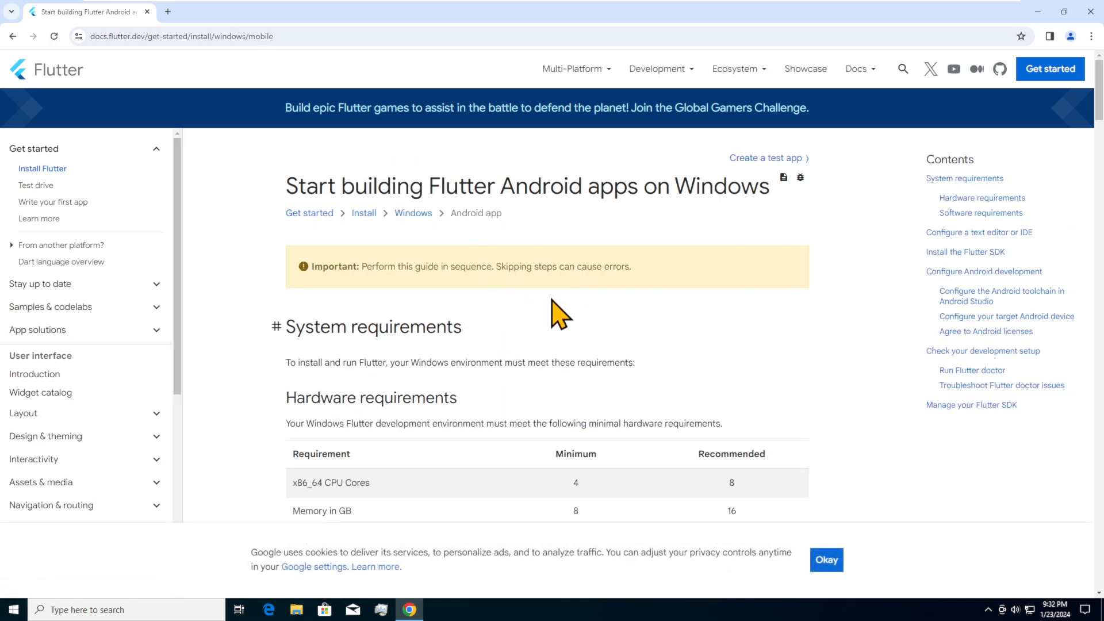
# Step: Follow the Git for Windows link in the guide's software requirements and download the Git installer
pyautogui.scroll(-7, 552, 310)
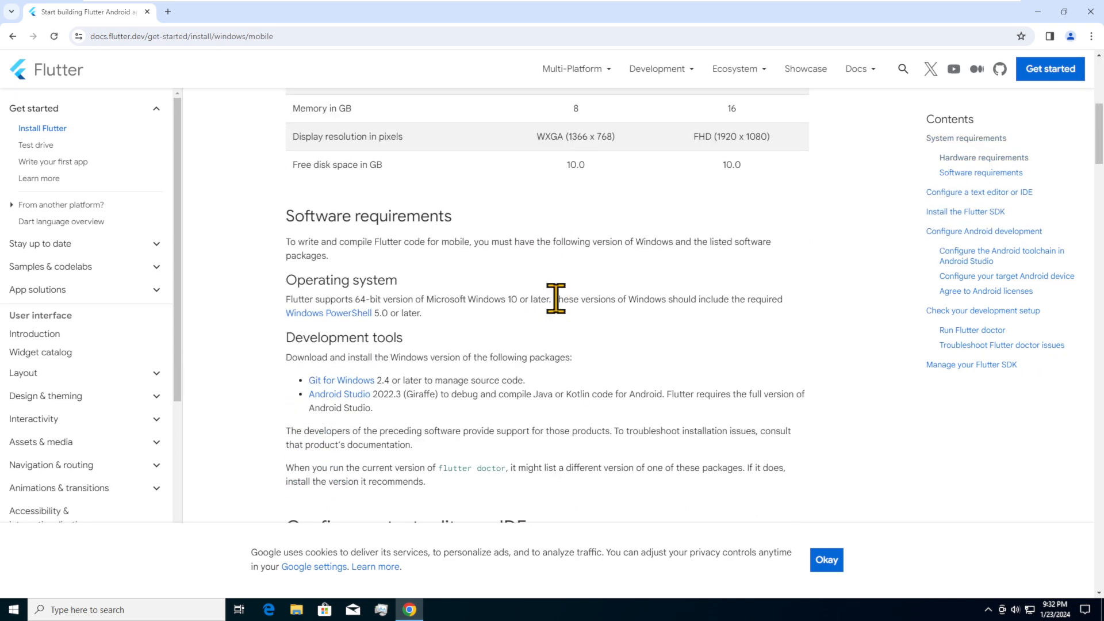
pyautogui.scroll(-1, 556, 303)
pyautogui.scroll(-3, 560, 316)
pyautogui.scroll(3, 557, 299)
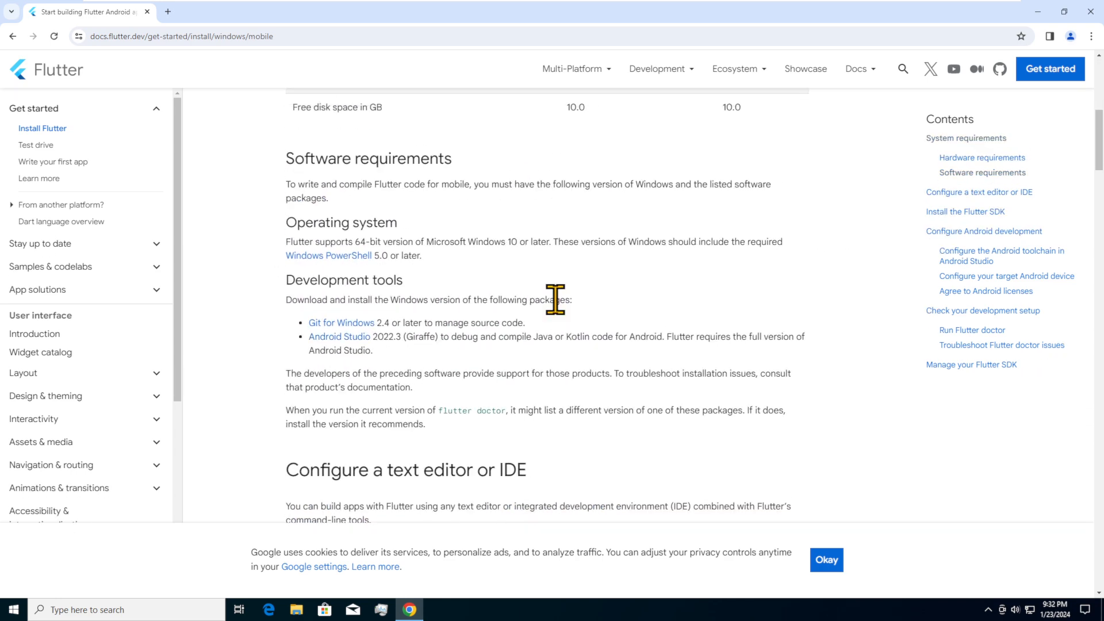
pyautogui.click(343, 323)
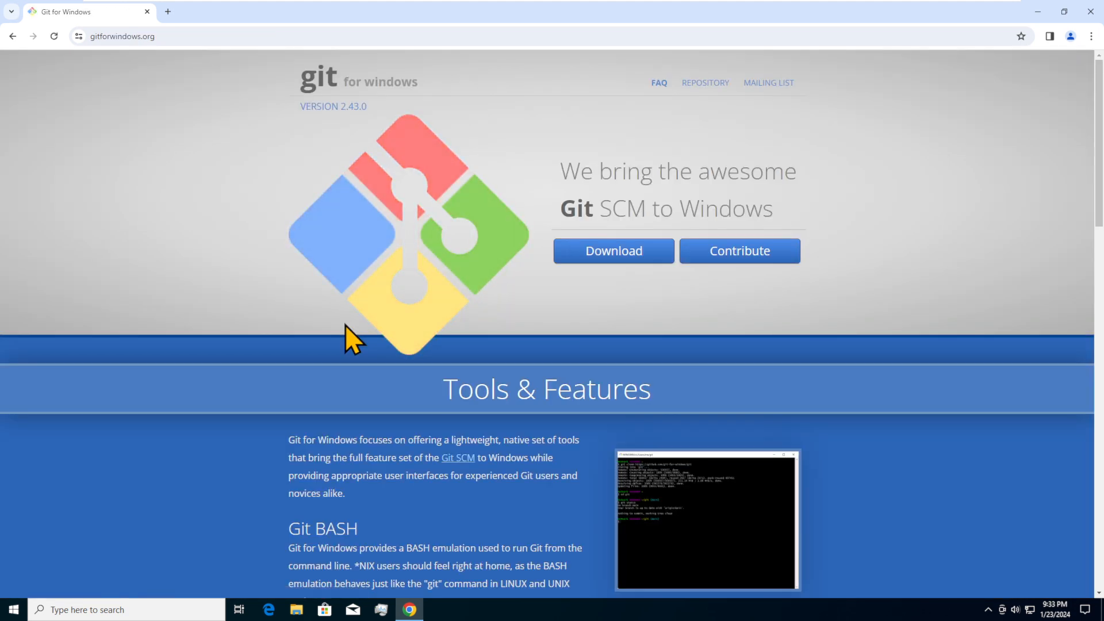
pyautogui.click(613, 253)
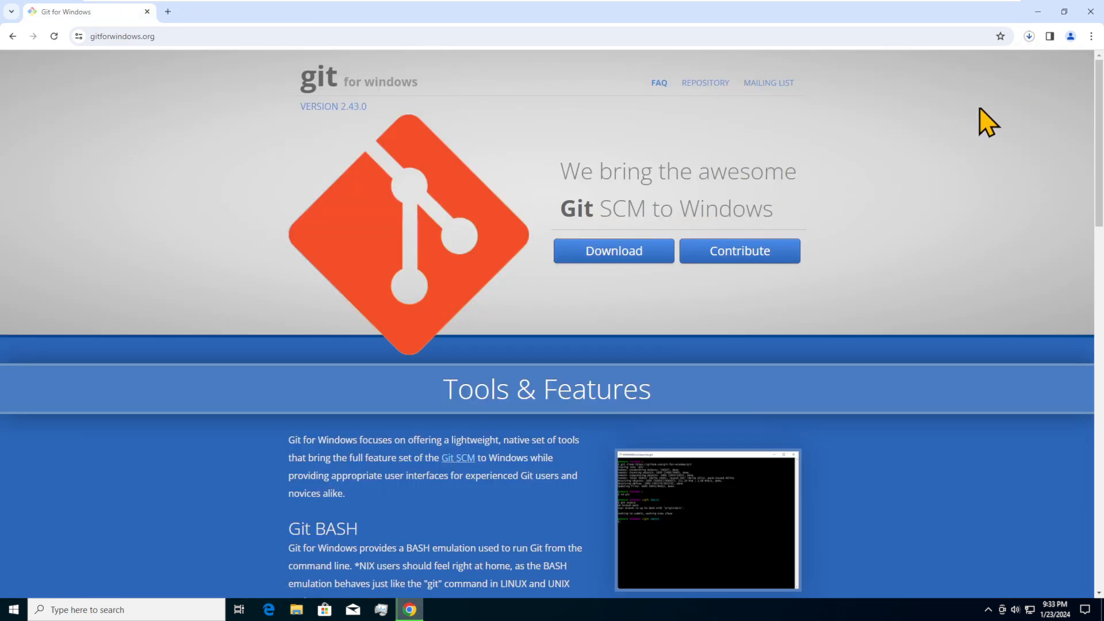
# Step: Run the downloaded Git-2.43.0-64-bit installer from the Downloads folder and allow it to make changes to the device
pyautogui.click(1033, 41)
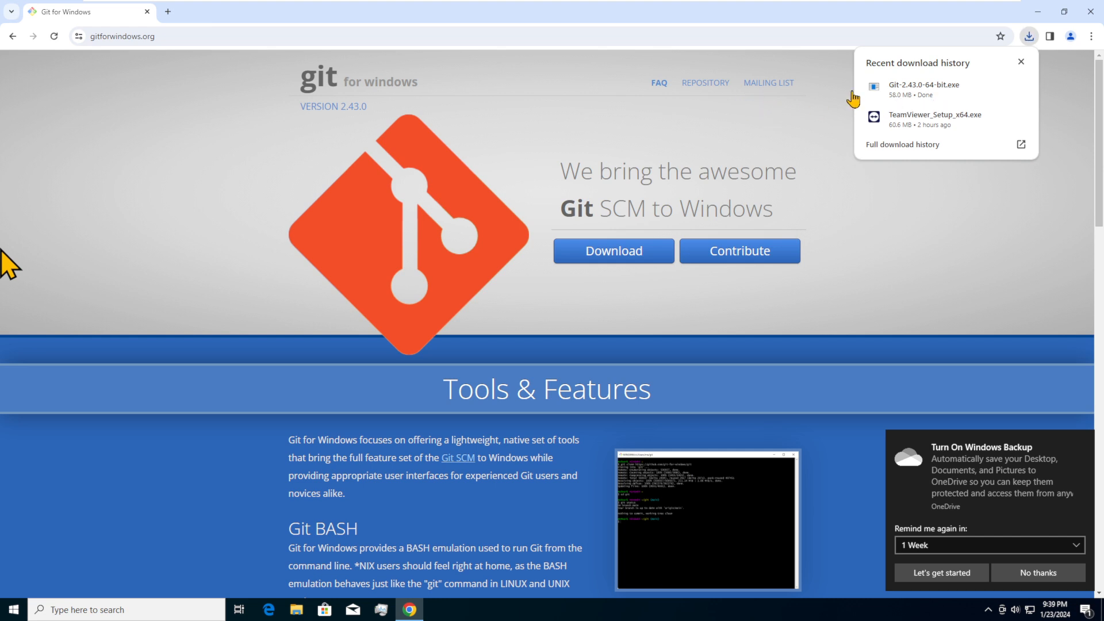
pyautogui.moveTo(948, 101)
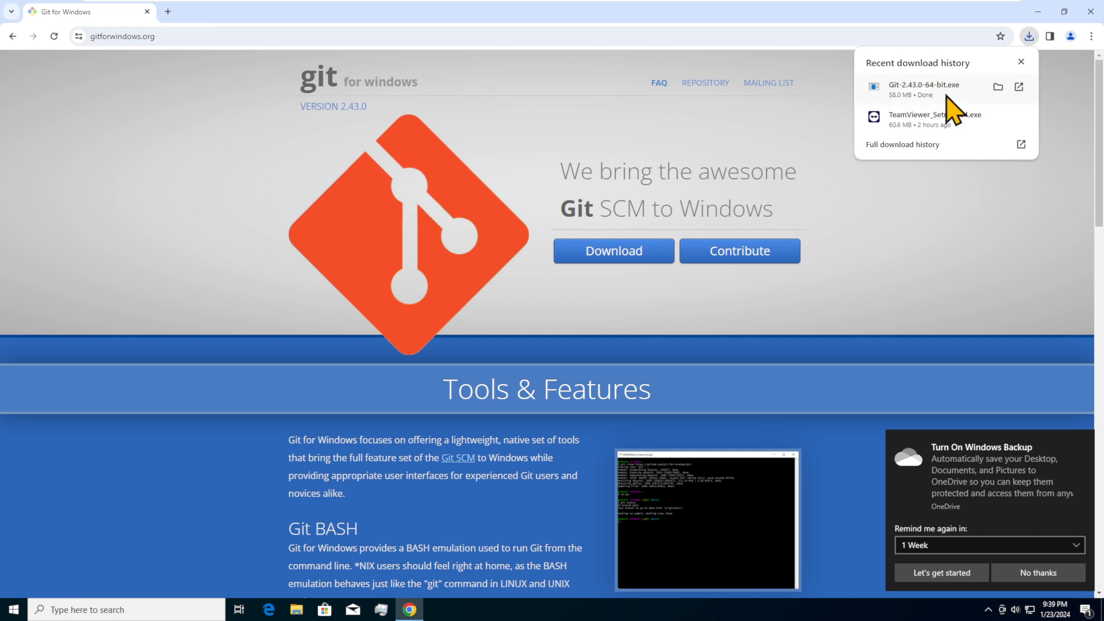
pyautogui.click(999, 87)
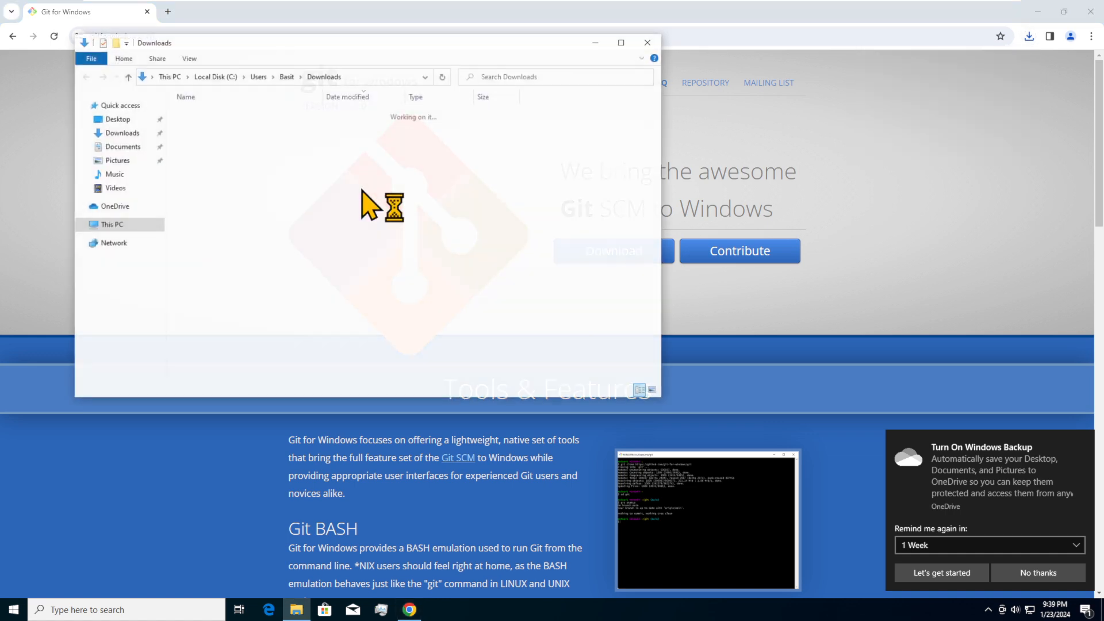
pyautogui.doubleClick(197, 129)
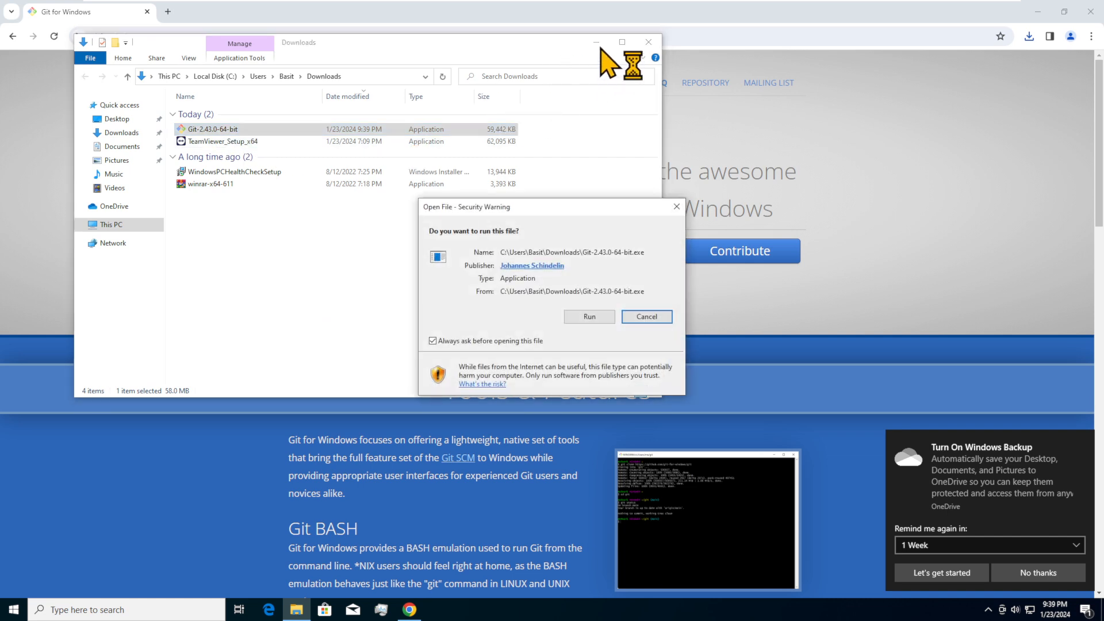
pyautogui.click(592, 317)
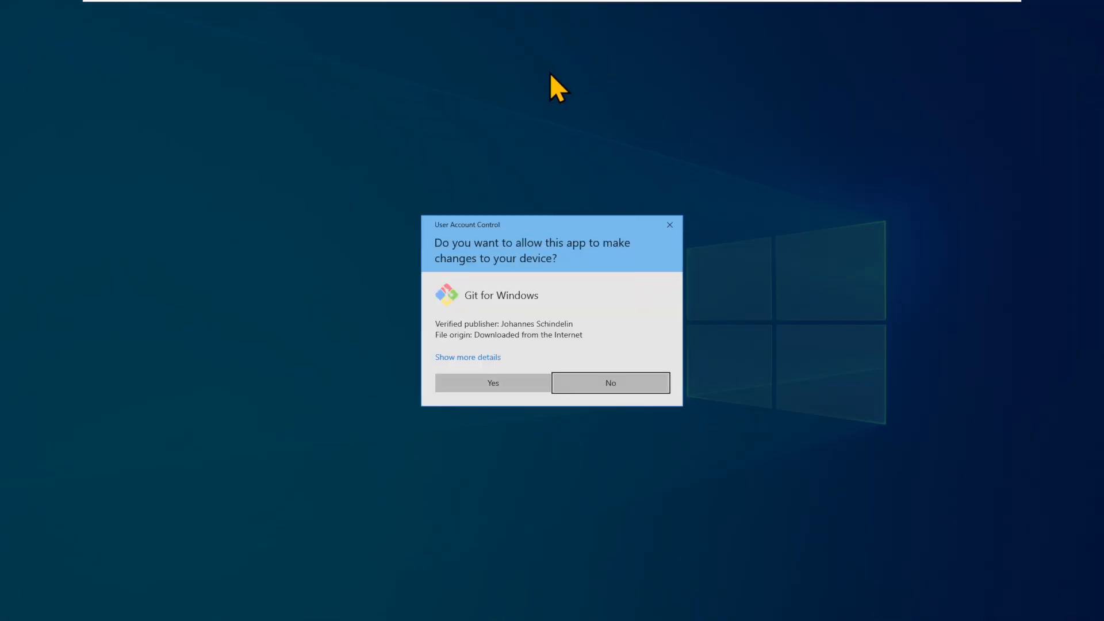
pyautogui.click(481, 390)
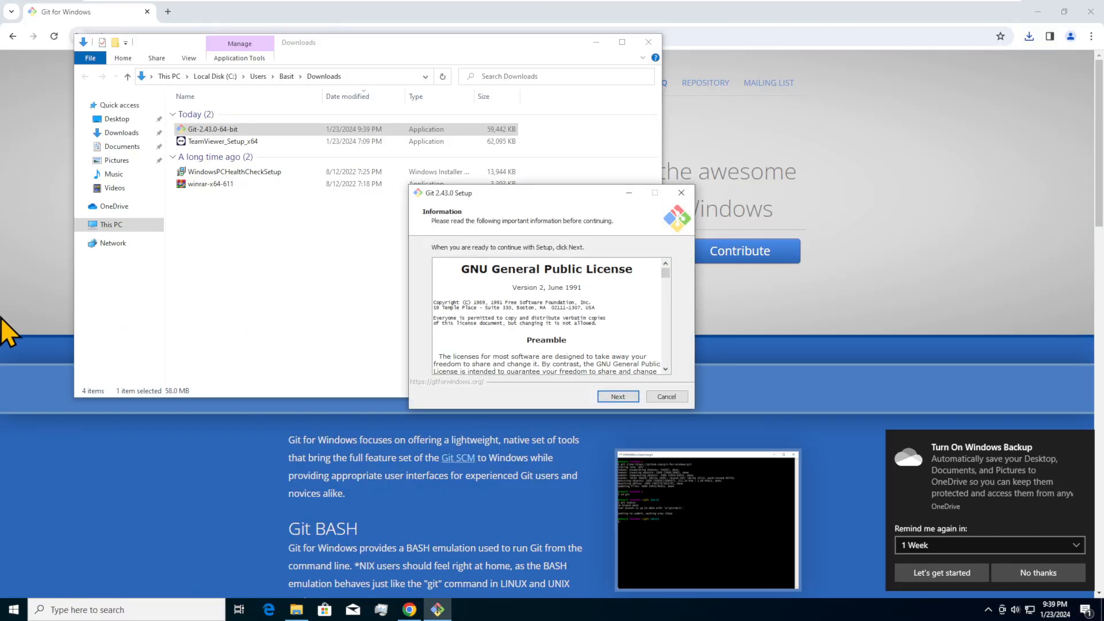
# Step: Accept the Git license and default setup options, keeping the PATH option "Git from the command line and also from 3rd-party software"
pyautogui.click(617, 397)
pyautogui.click(612, 396)
pyautogui.click(620, 397)
pyautogui.click(622, 398)
pyautogui.click(617, 396)
pyautogui.click(619, 396)
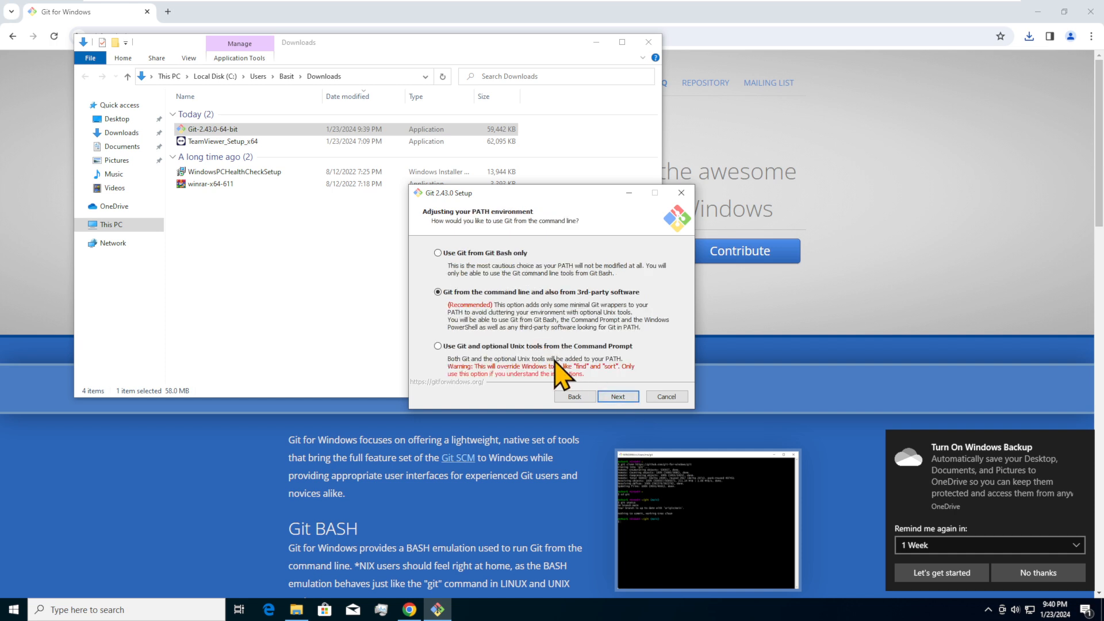
pyautogui.click(615, 396)
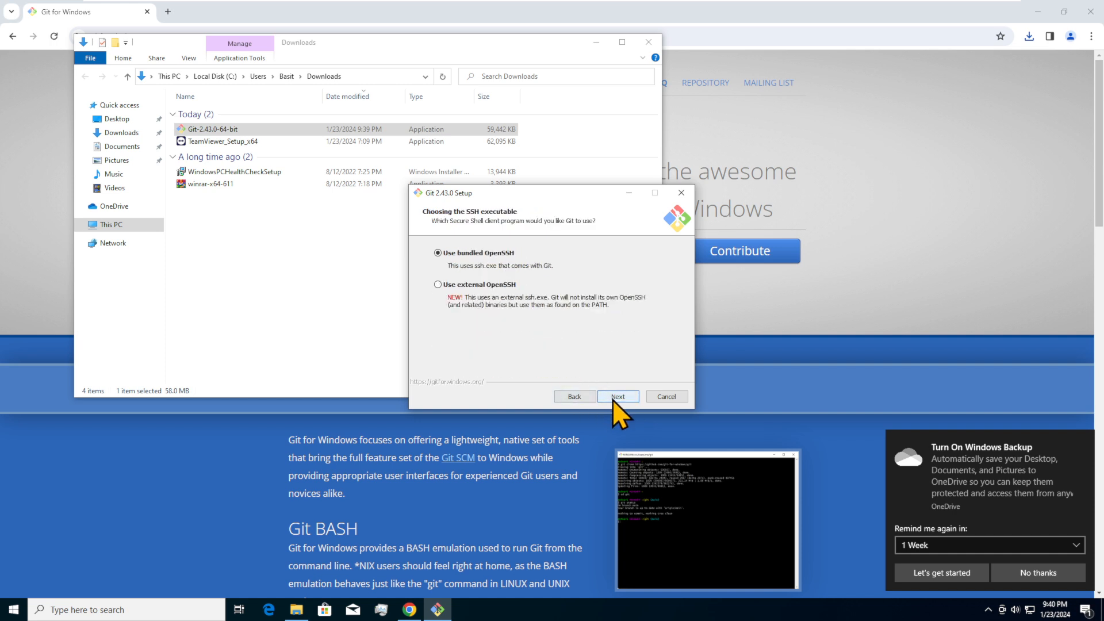
# Step: Install Git with bundled OpenSSH, MinTTY and the remaining defaults, and finish the setup with View Release Notes turned off
pyautogui.click(612, 398)
pyautogui.click(613, 398)
pyautogui.click(612, 399)
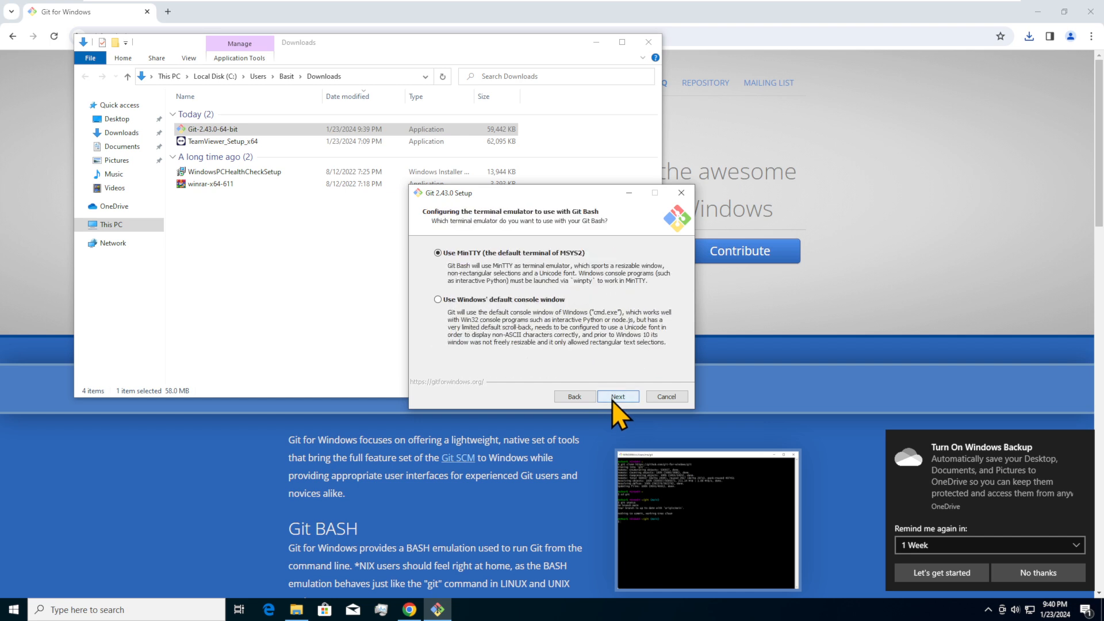
pyautogui.click(612, 399)
pyautogui.click(612, 399)
pyautogui.click(612, 399)
pyautogui.click(612, 399)
pyautogui.click(612, 399)
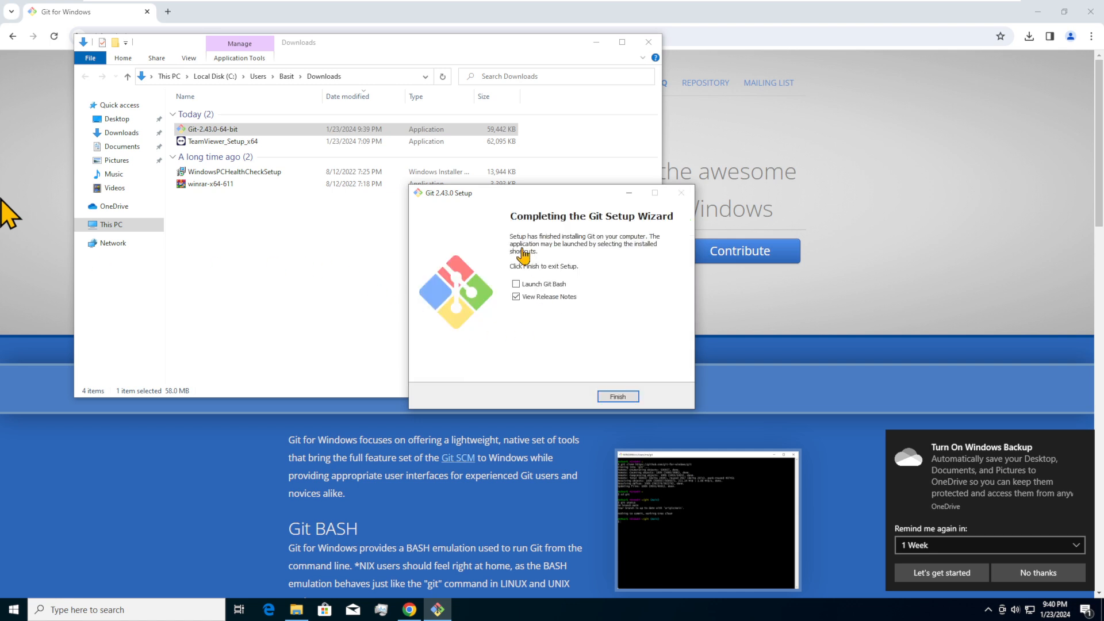
pyautogui.click(516, 297)
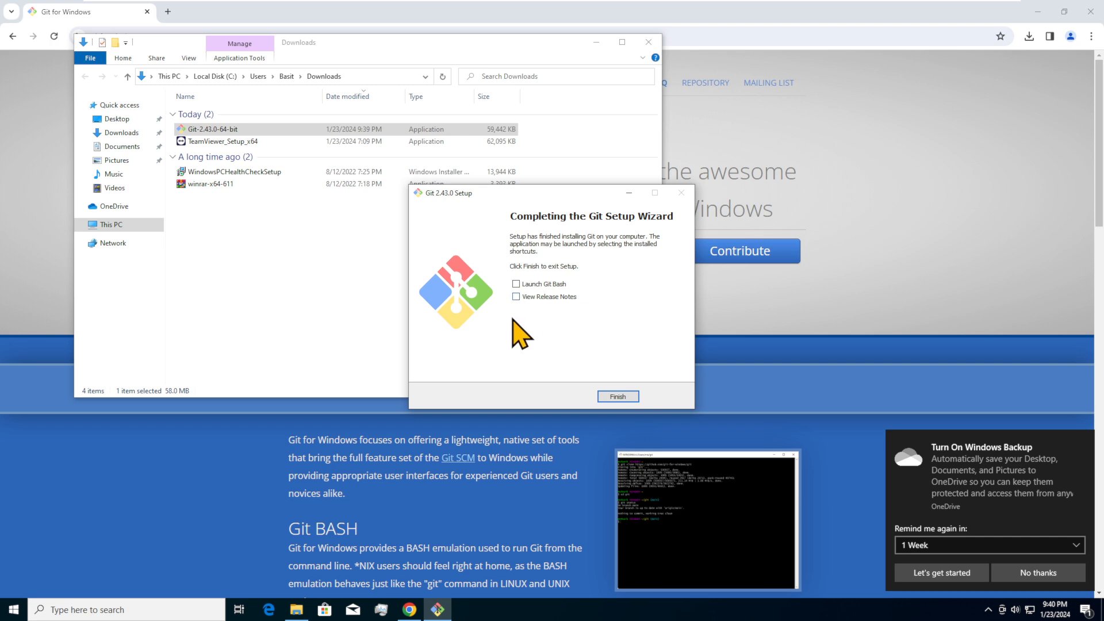
pyautogui.click(613, 395)
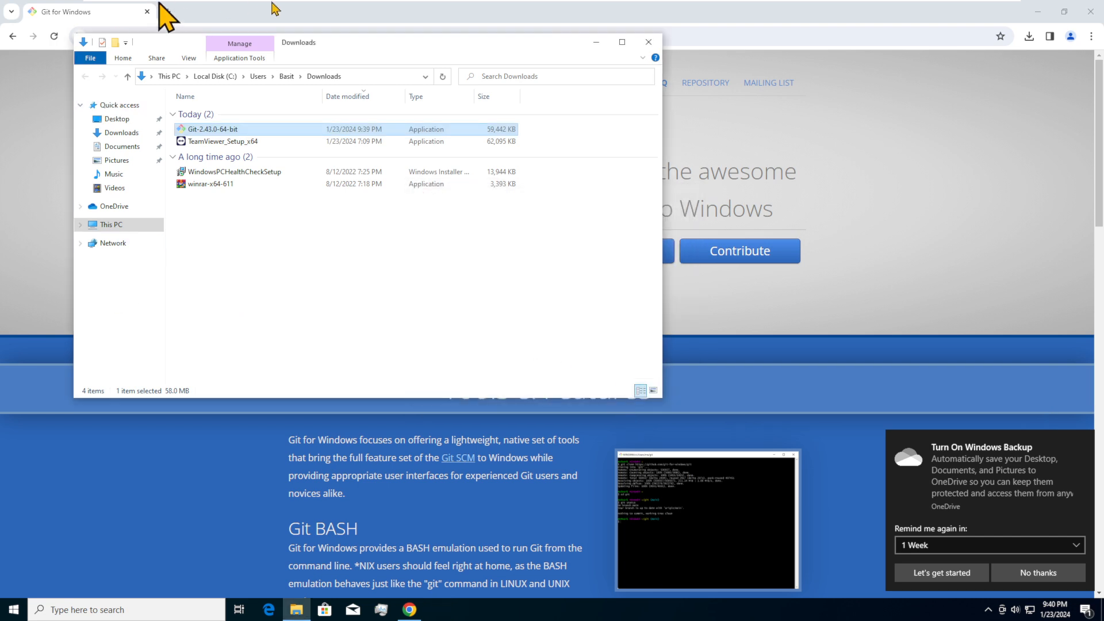
# Step: Return to the Flutter guide, download flutter_windows_3.16.8-stable.zip from the Download and install instructions, and check its download progress
pyautogui.click(862, 191)
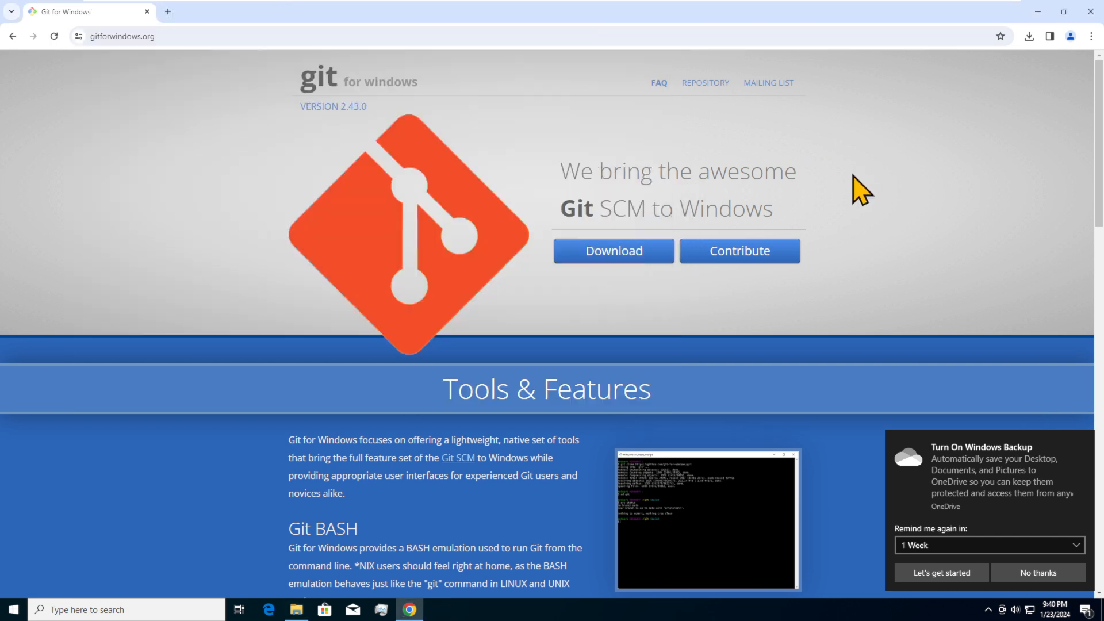
pyautogui.click(12, 36)
pyautogui.scroll(-8, 363, 322)
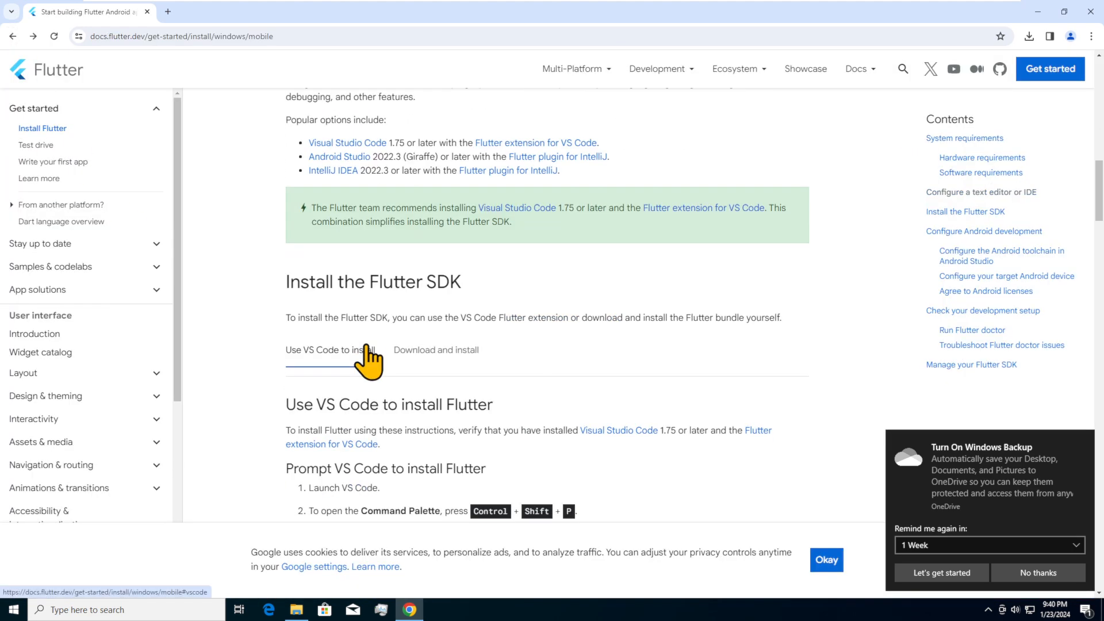
pyautogui.click(444, 297)
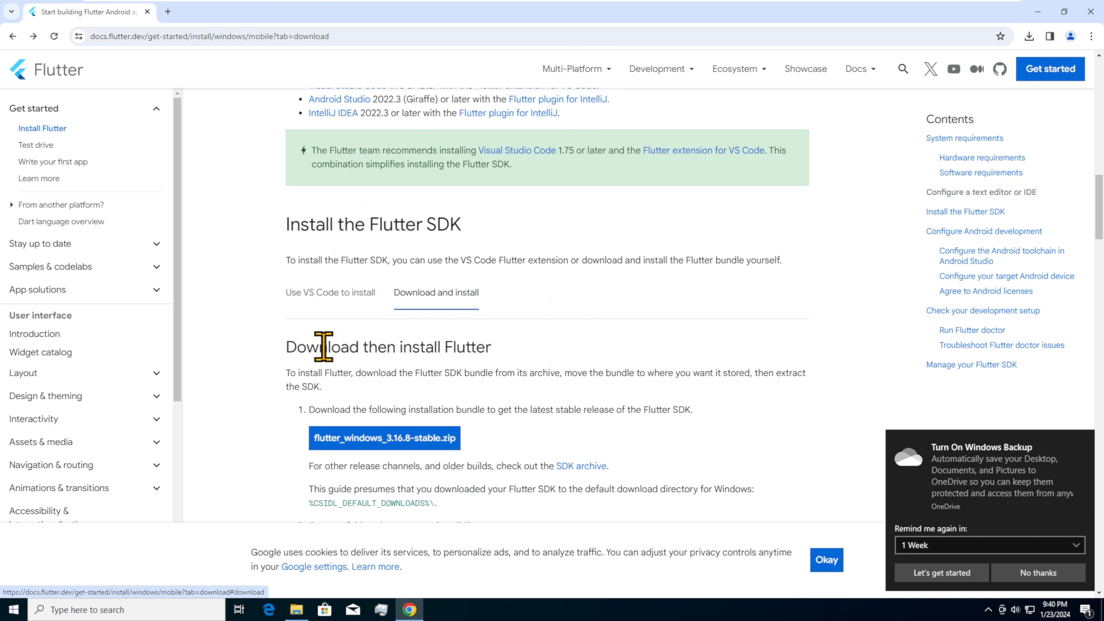
pyautogui.scroll(-2, 325, 348)
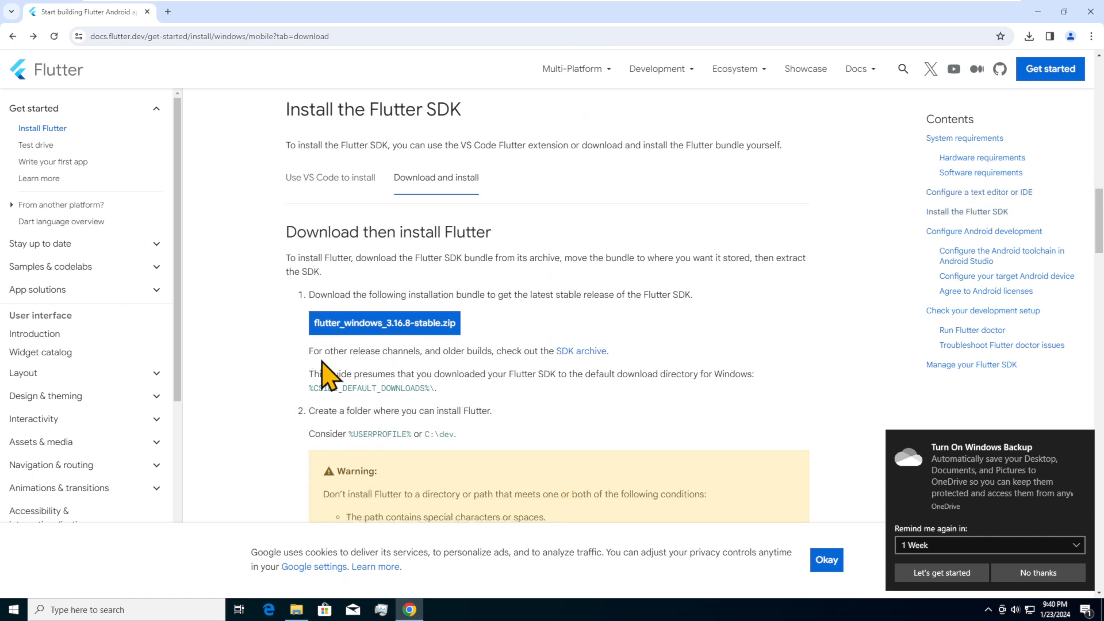
pyautogui.click(411, 325)
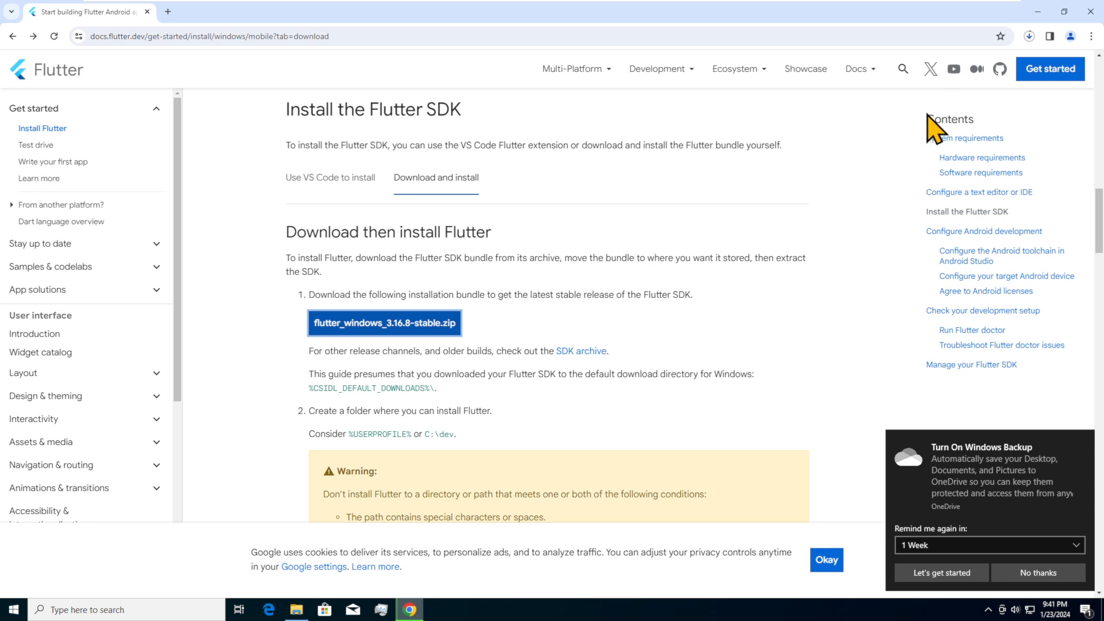
pyautogui.click(1029, 36)
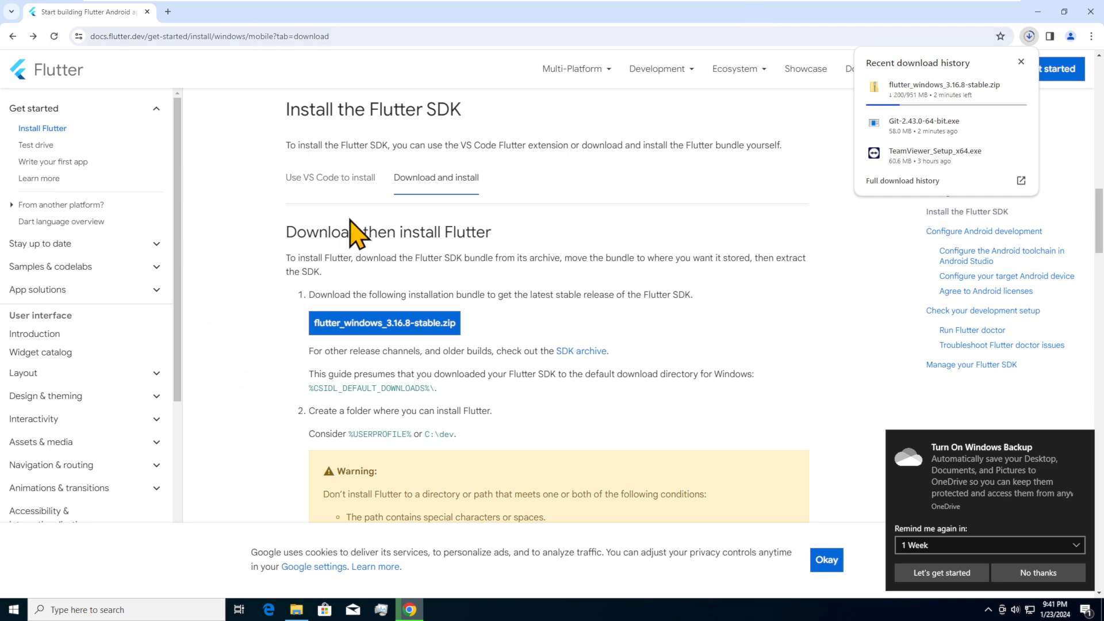
# Step: Create a new folder named src in the root of Local Disk (C:) in File Explorer
pyautogui.click(295, 613)
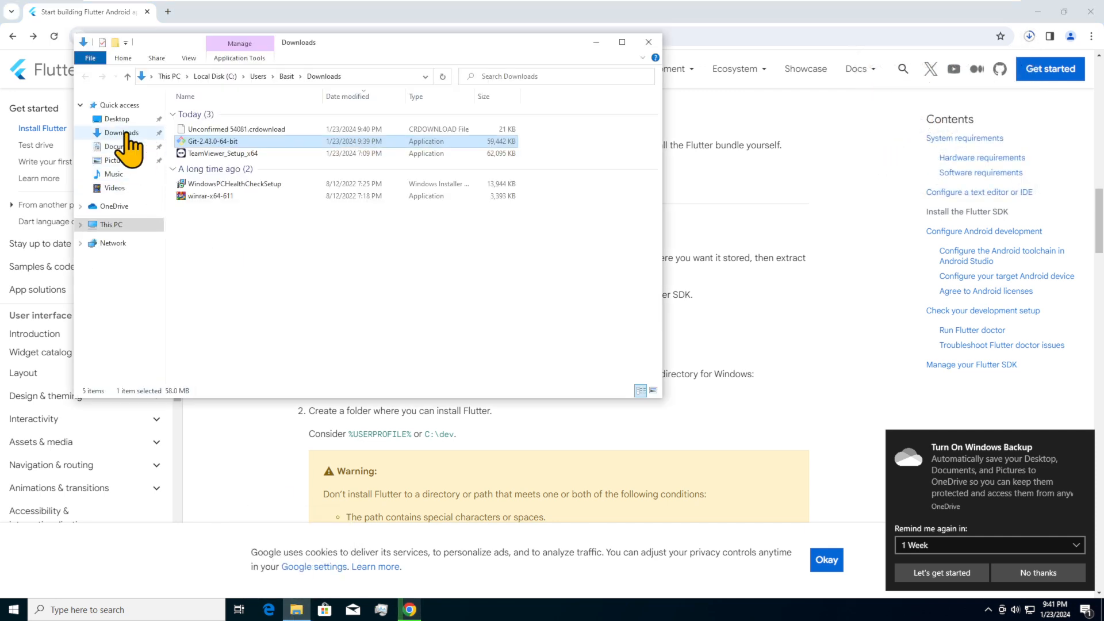
pyautogui.click(112, 224)
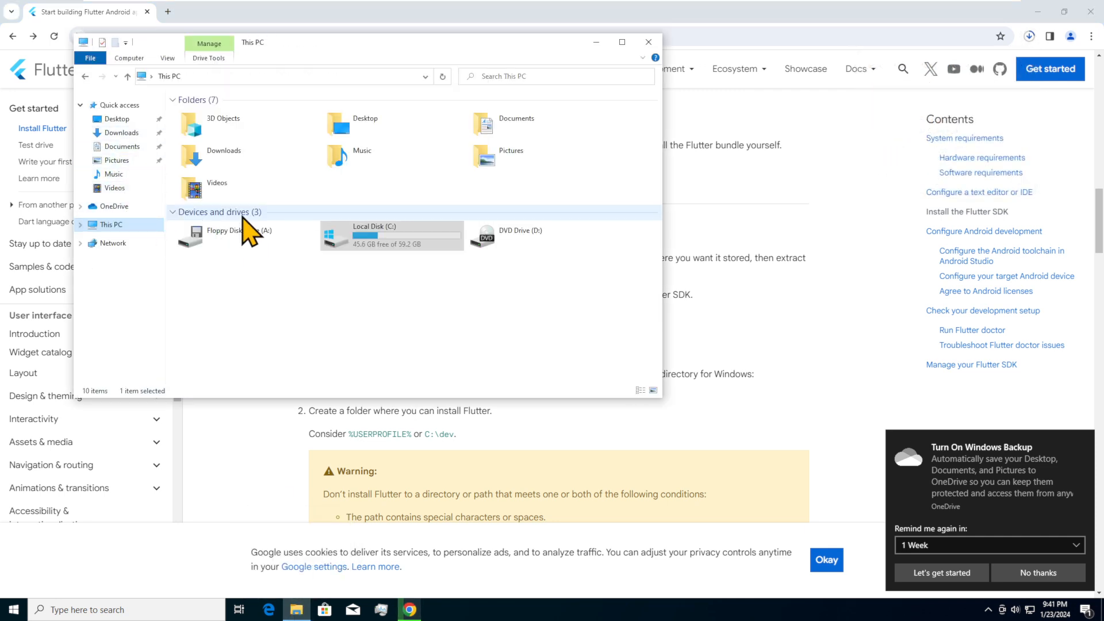
pyautogui.doubleClick(355, 242)
pyautogui.rightClick(197, 245)
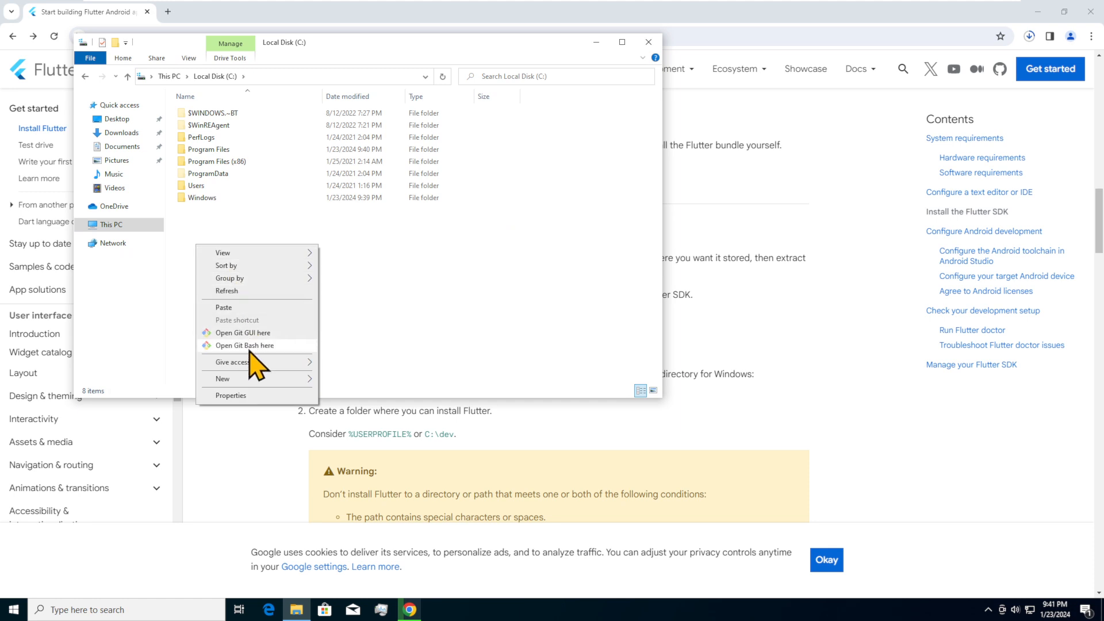
pyautogui.moveTo(260, 379)
pyautogui.click(365, 379)
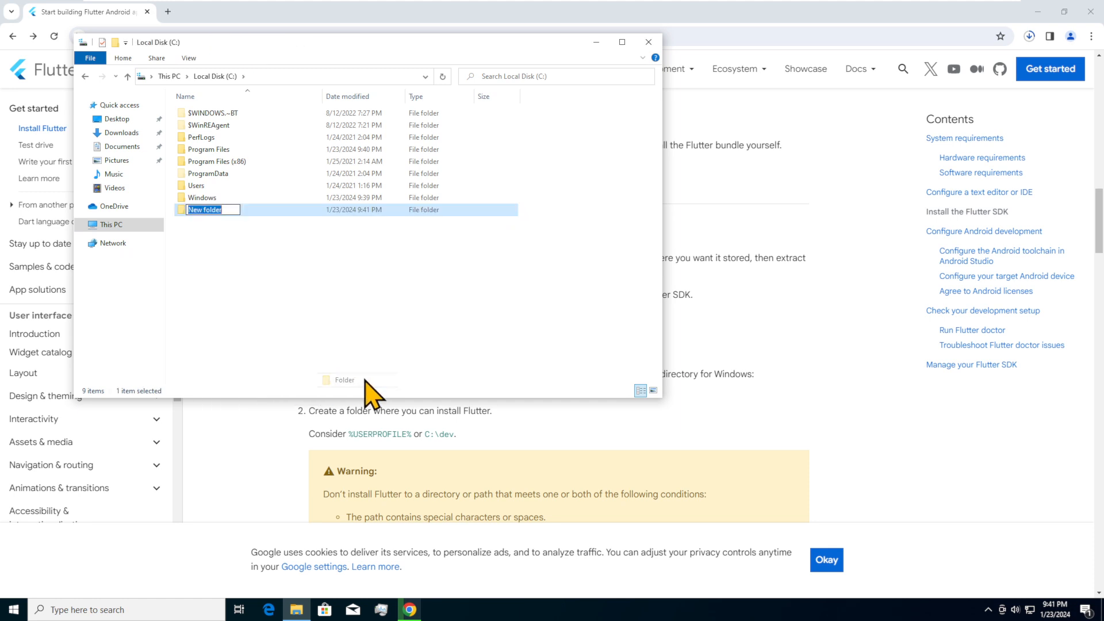
pyautogui.write('src')
pyautogui.press('Return')
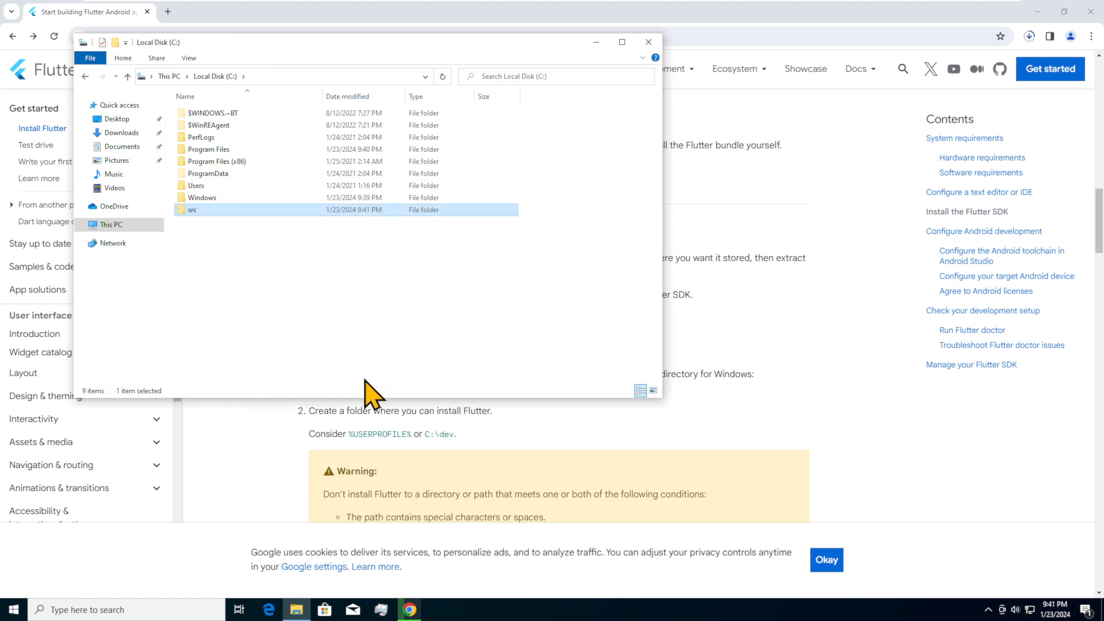
# Step: Locate the downloaded flutter_windows_3.16.8-stable.zip from the browser's download history in its folder and copy it
pyautogui.click(424, 19)
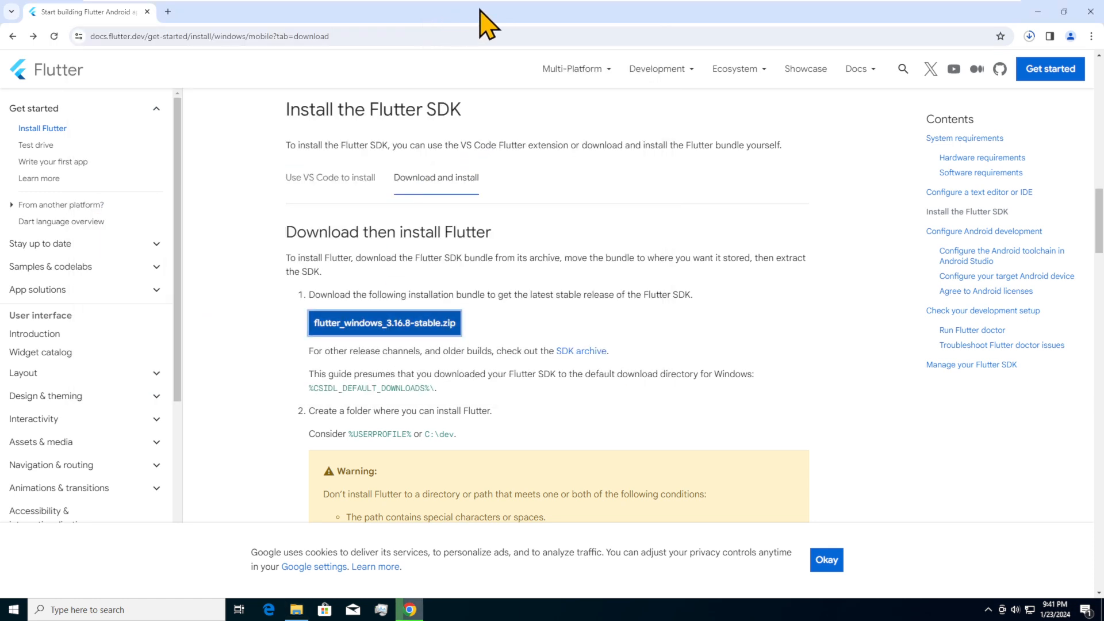
pyautogui.click(1029, 37)
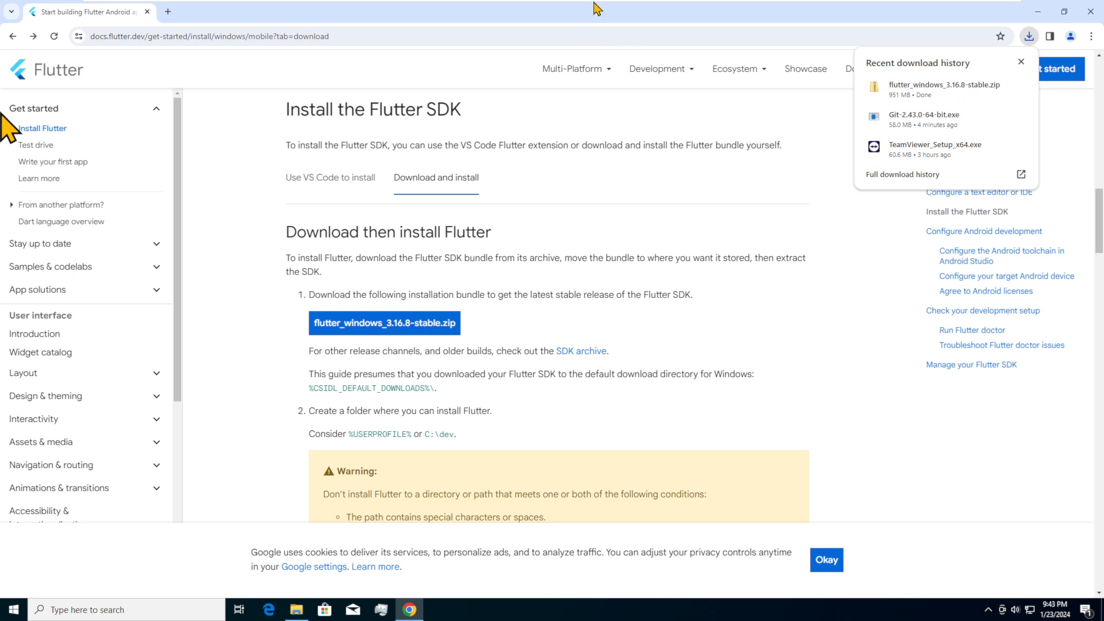
pyautogui.click(998, 86)
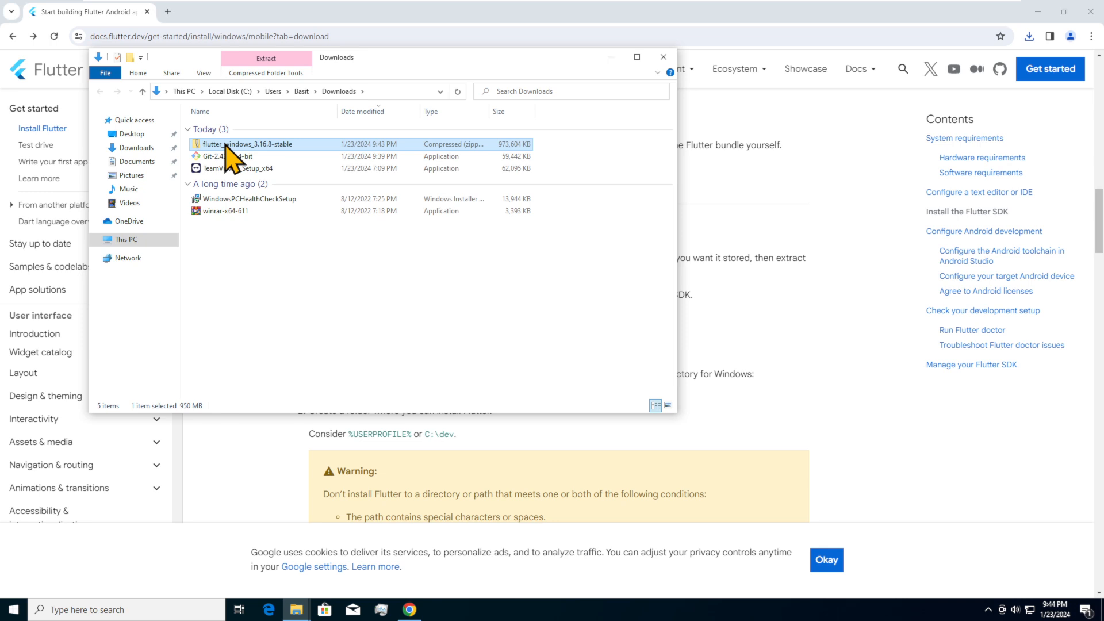
pyautogui.rightClick(267, 144)
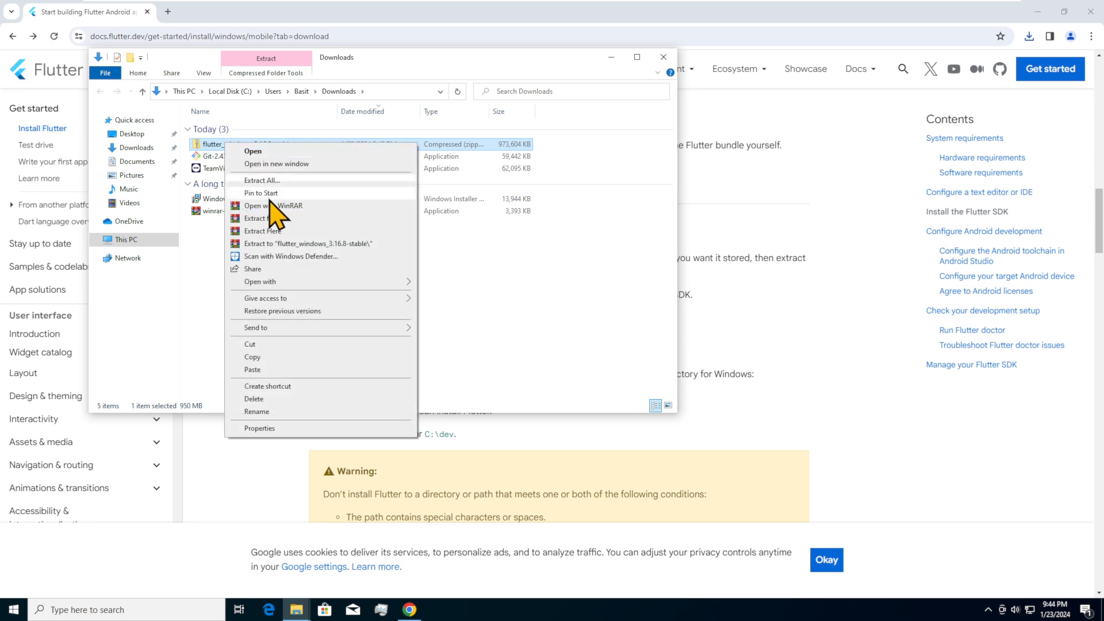
pyautogui.click(273, 358)
# Step: Create a folder named flutter inside C:\src and open it
pyautogui.click(296, 608)
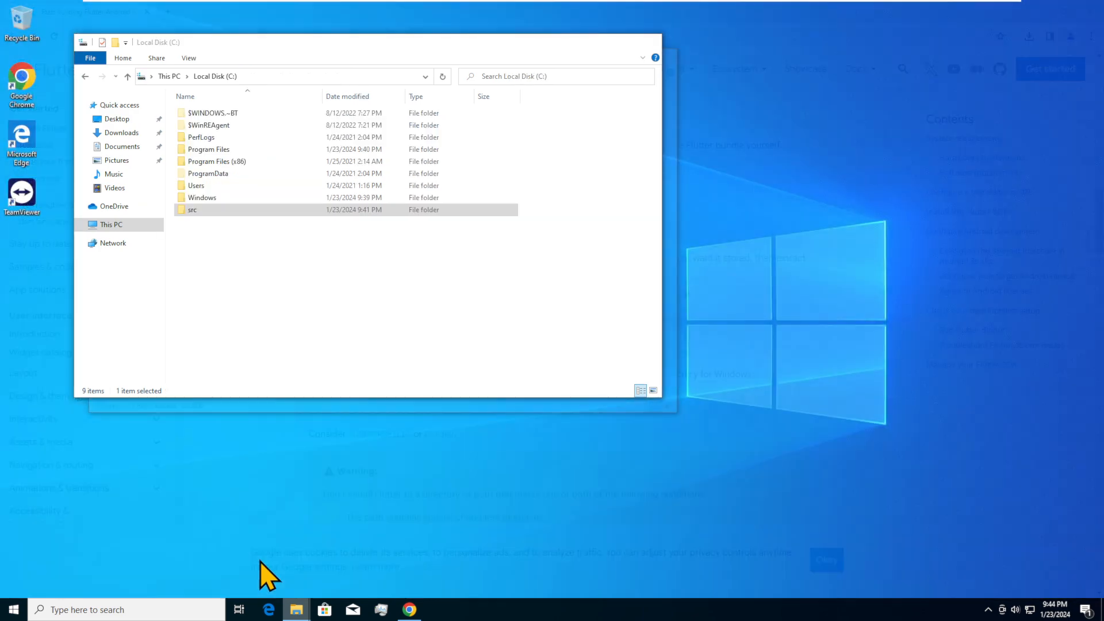
pyautogui.click(260, 562)
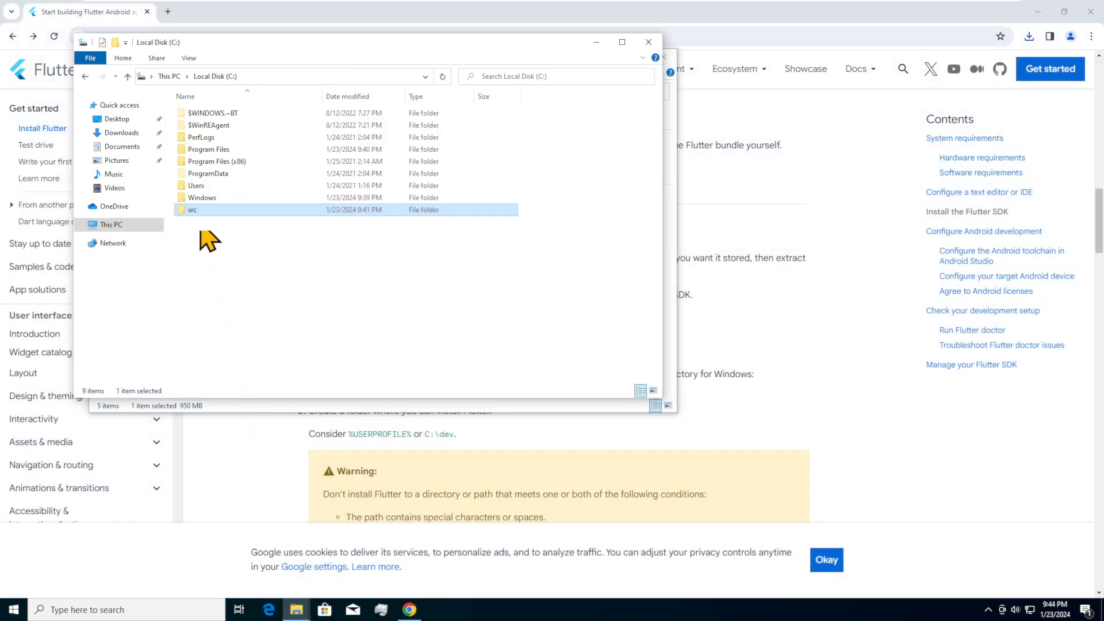
pyautogui.doubleClick(198, 210)
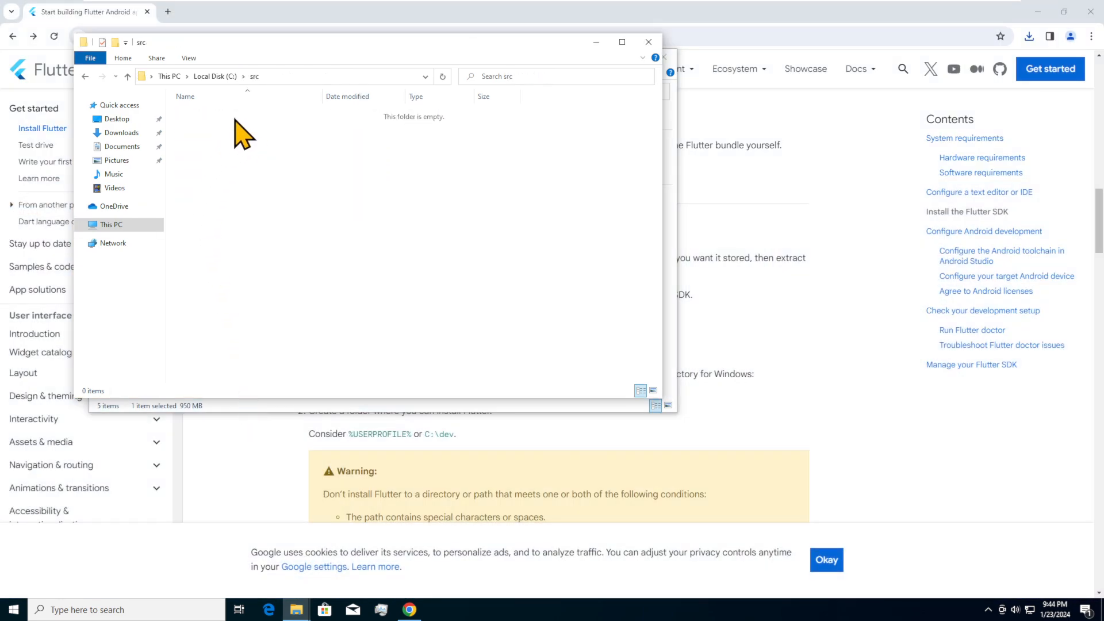
pyautogui.rightClick(234, 121)
pyautogui.moveTo(293, 286)
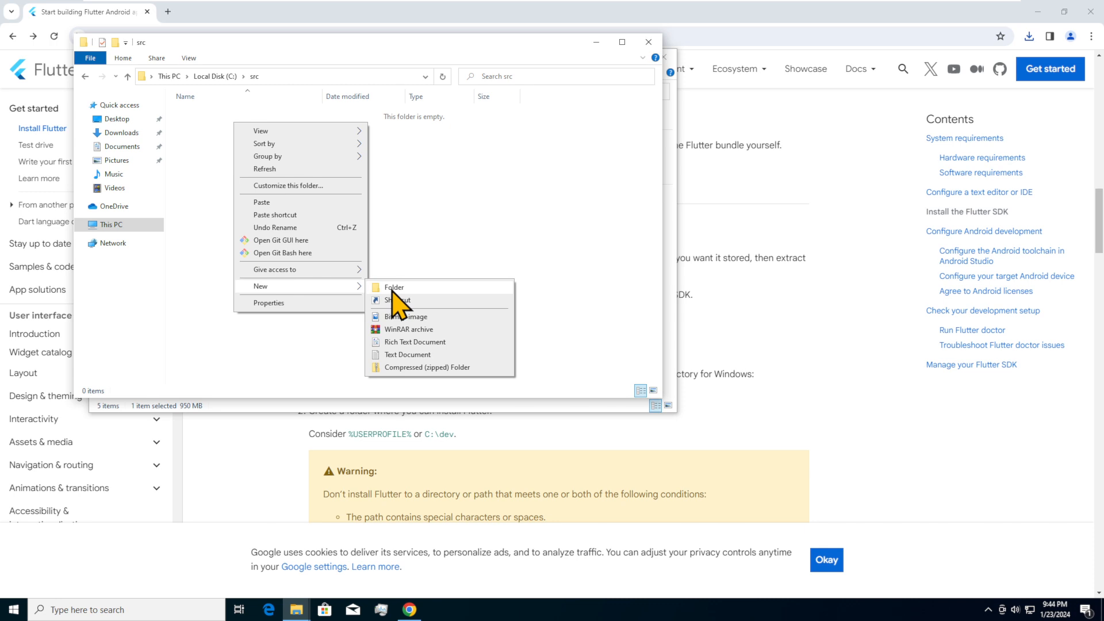
pyautogui.click(390, 282)
pyautogui.write('flutter')
pyautogui.press('Return')
pyautogui.press('Return')
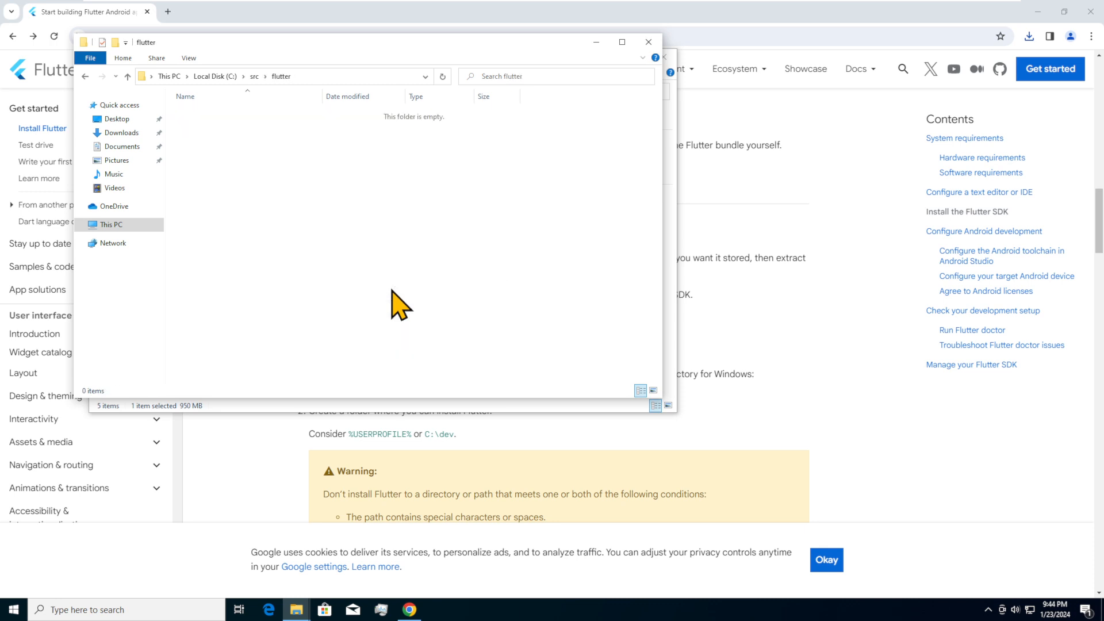
# Step: Paste the flutter_windows_3.16.8-stable archive into C:\src\flutter and extract it there
pyautogui.hotkey('ctrl', 'v')
pyautogui.rightClick(207, 114)
pyautogui.click(271, 200)
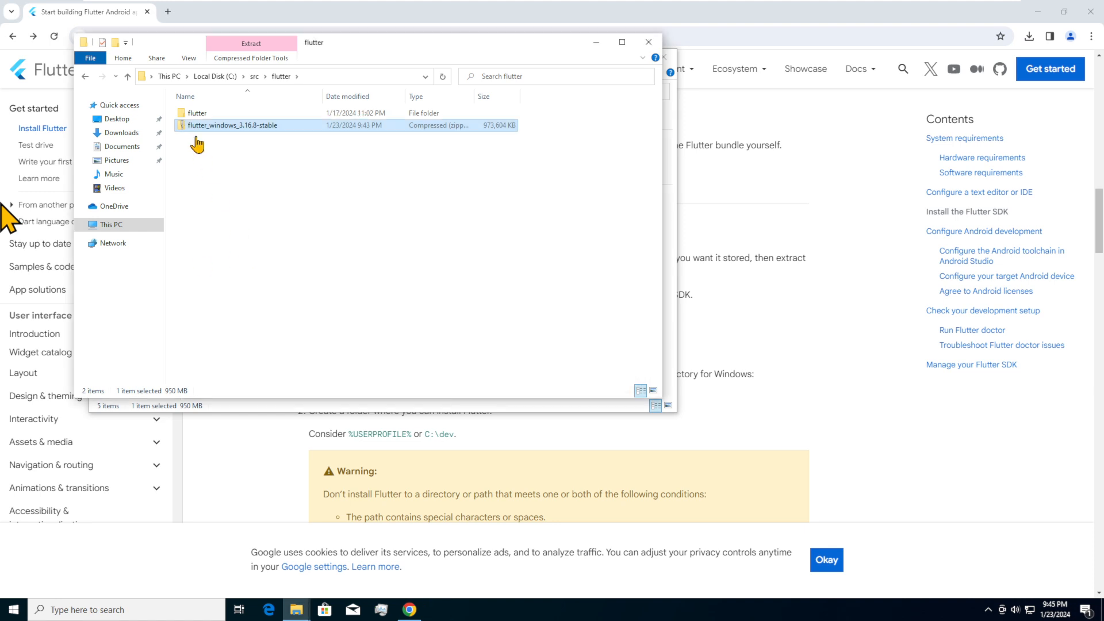
# Step: Open the extracted flutter folder and launch the flutter_console batch file
pyautogui.doubleClick(207, 114)
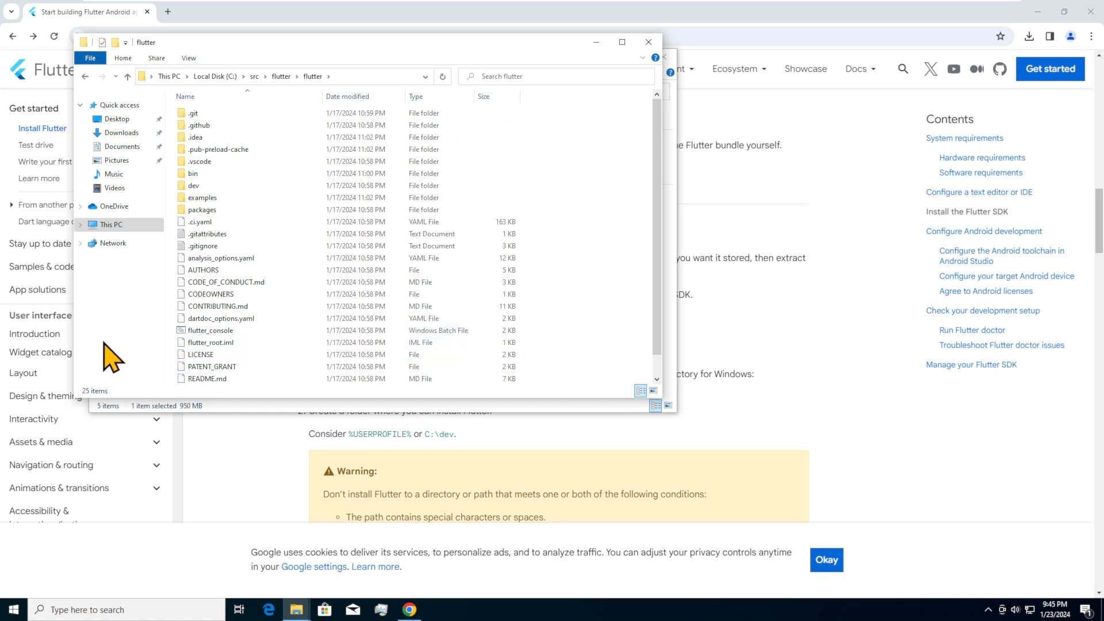
pyautogui.click(225, 335)
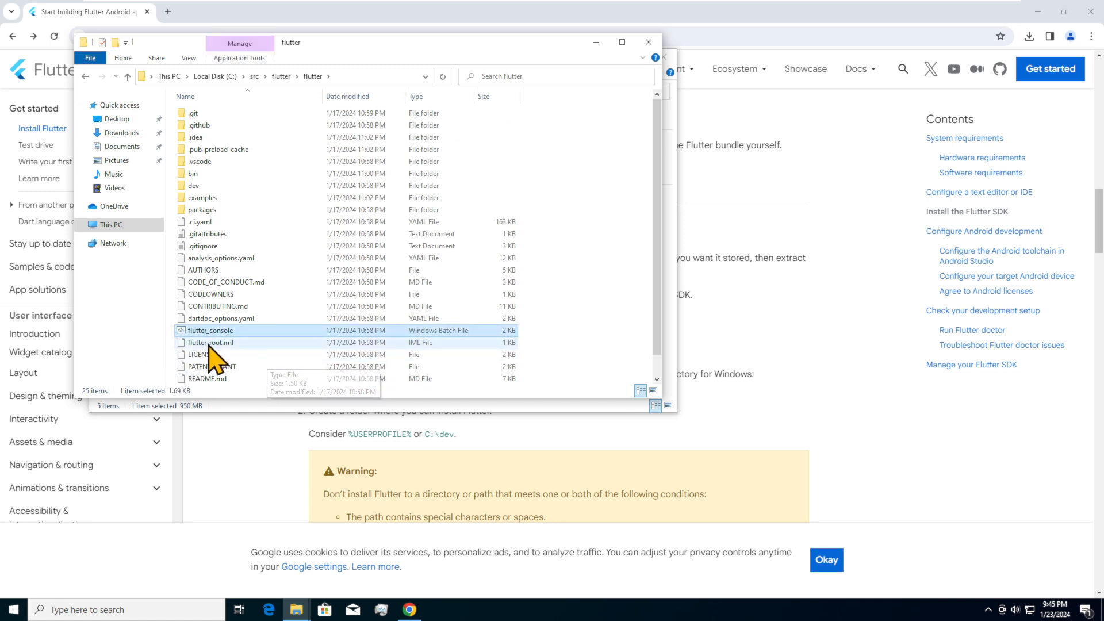
pyautogui.doubleClick(237, 333)
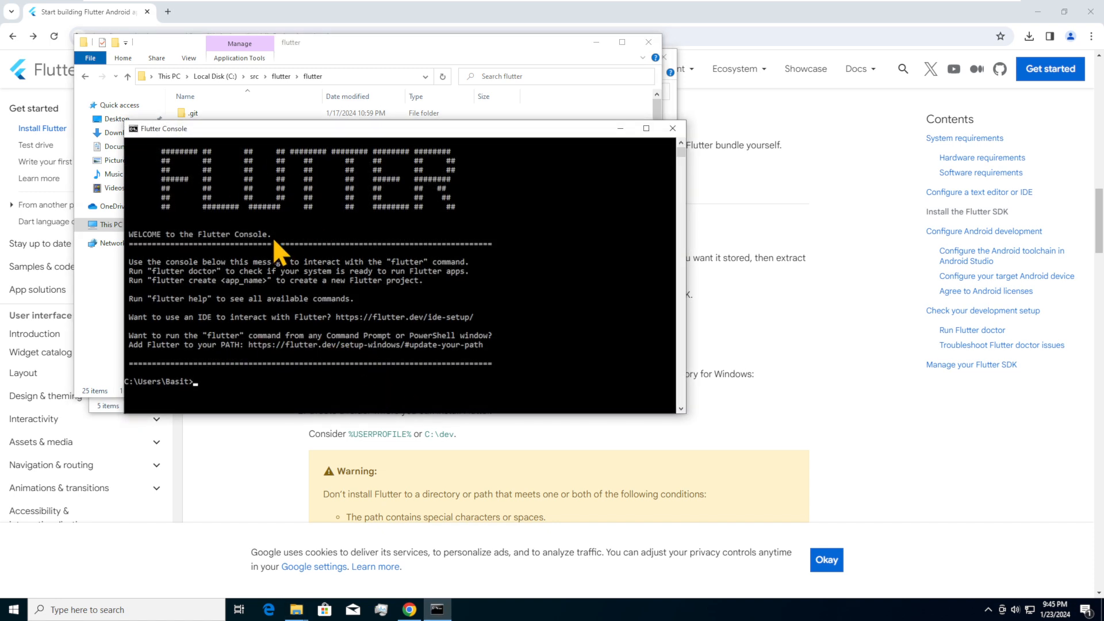
# Step: Run flutter --version in the Flutter Console and check the reported Flutter and Dart versions
pyautogui.click(237, 382)
pyautogui.write('flutter --version')
pyautogui.press('Return')
pyautogui.moveTo(360, 133); pyautogui.dragTo(402, 103)
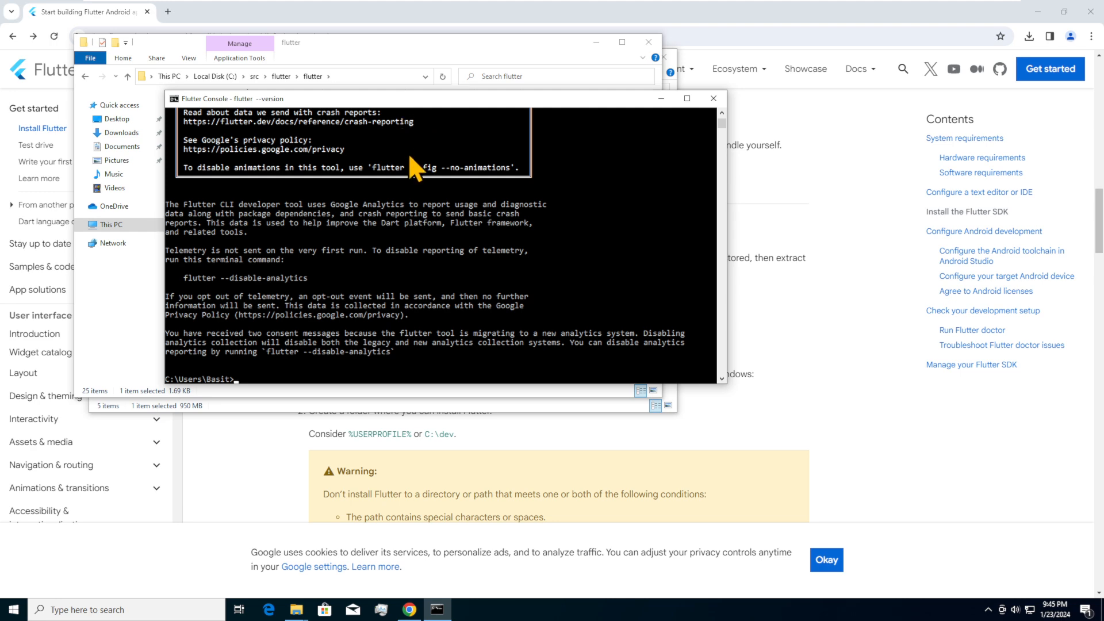
pyautogui.scroll(12, 521, 306)
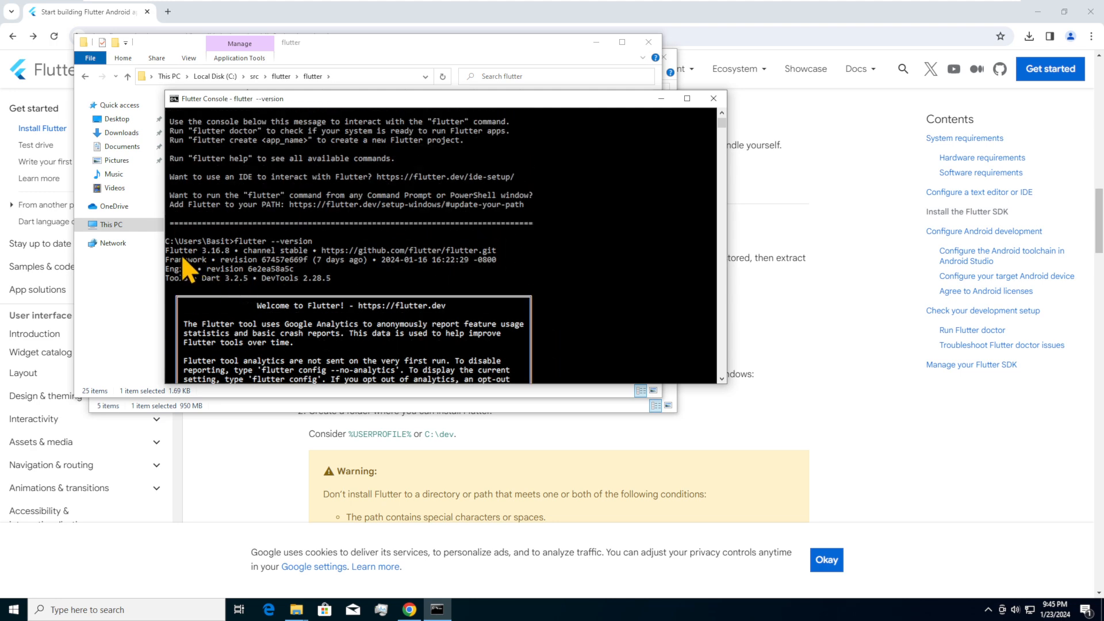
pyautogui.moveTo(202, 250); pyautogui.dragTo(229, 253)
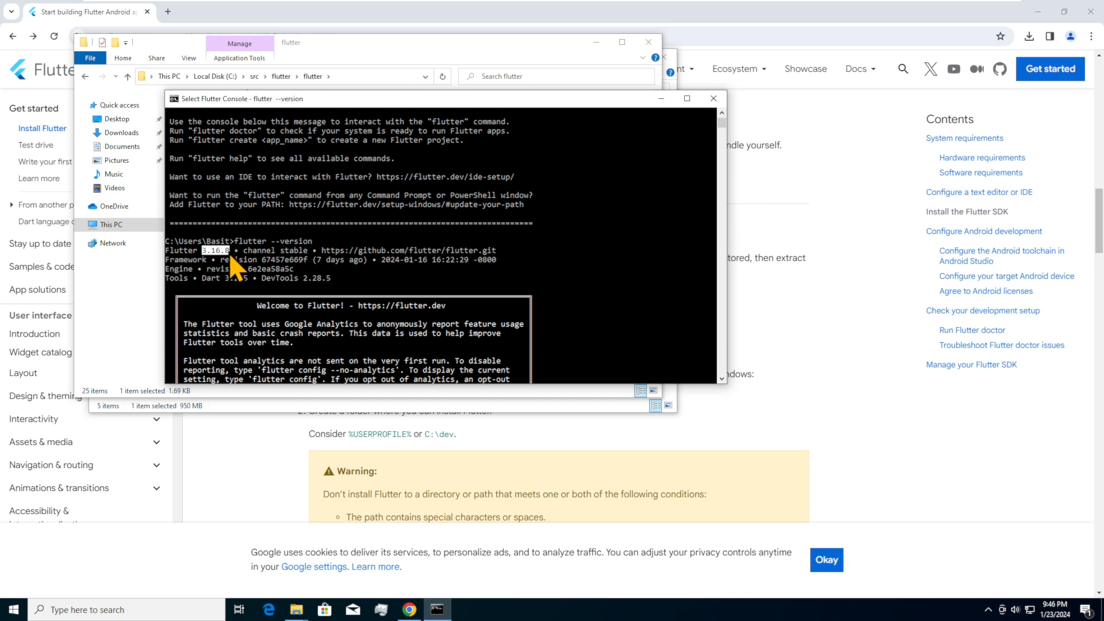
pyautogui.click(231, 281)
pyautogui.moveTo(226, 279); pyautogui.dragTo(244, 280)
pyautogui.scroll(-9, 337, 289)
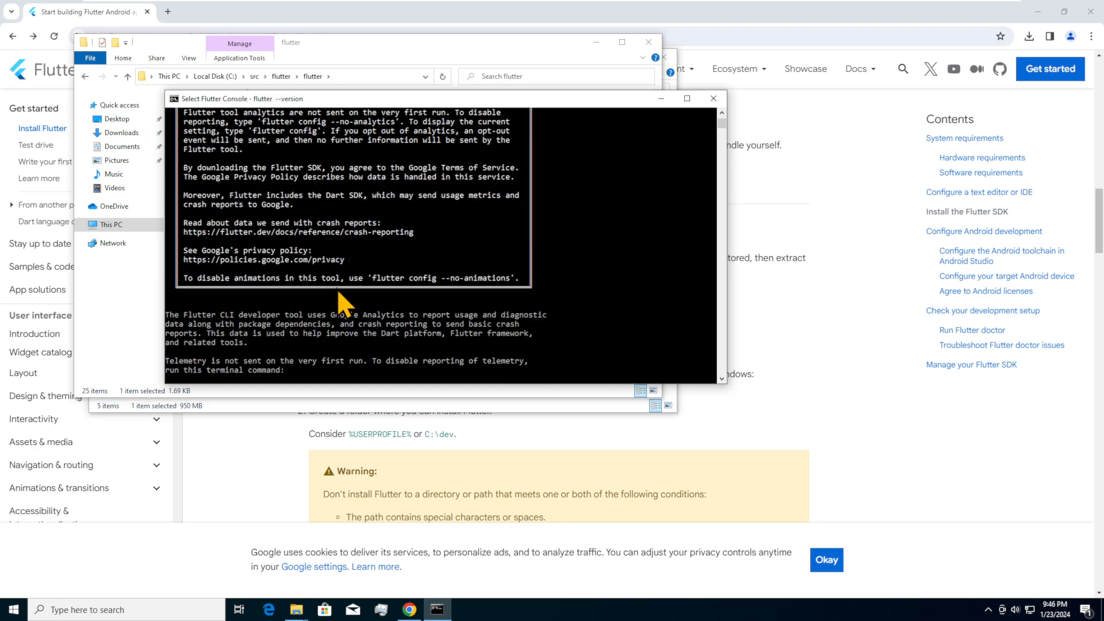
# Step: Run flutter doctor in the Flutter Console and bring its report into clear view
pyautogui.scroll(-8, 327, 282)
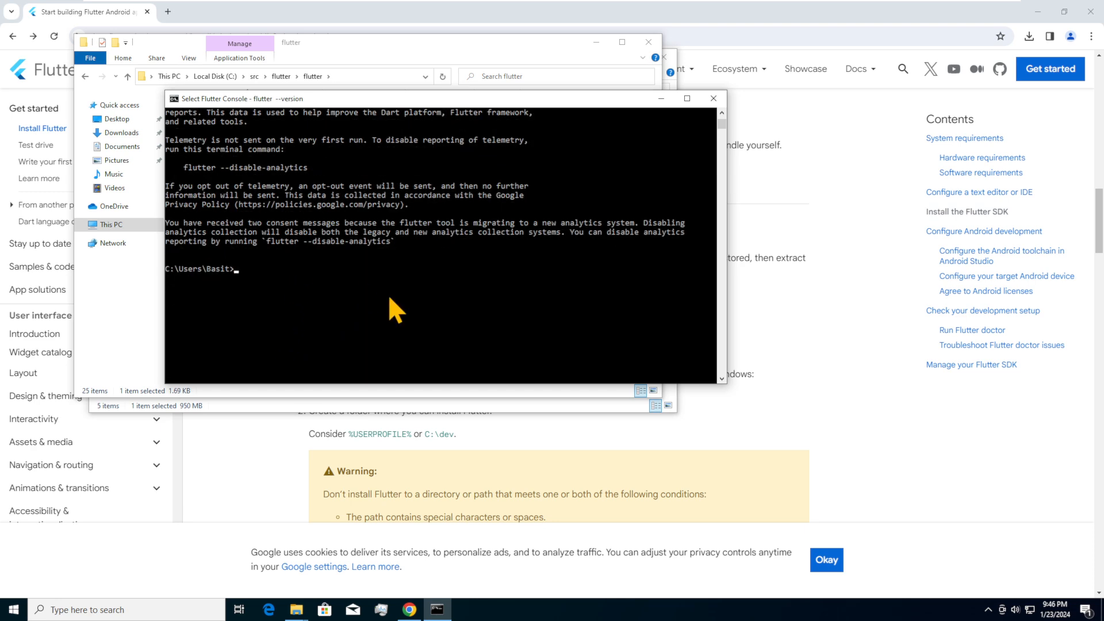
pyautogui.write('flutter doctor')
pyautogui.press('Return')
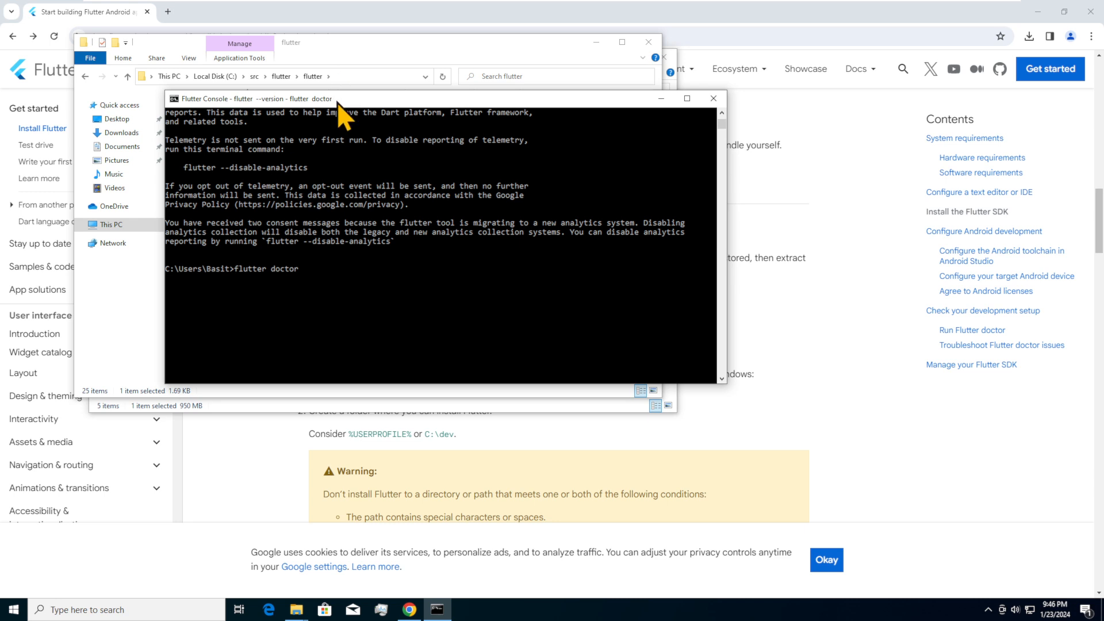
pyautogui.moveTo(337, 102); pyautogui.dragTo(369, 95)
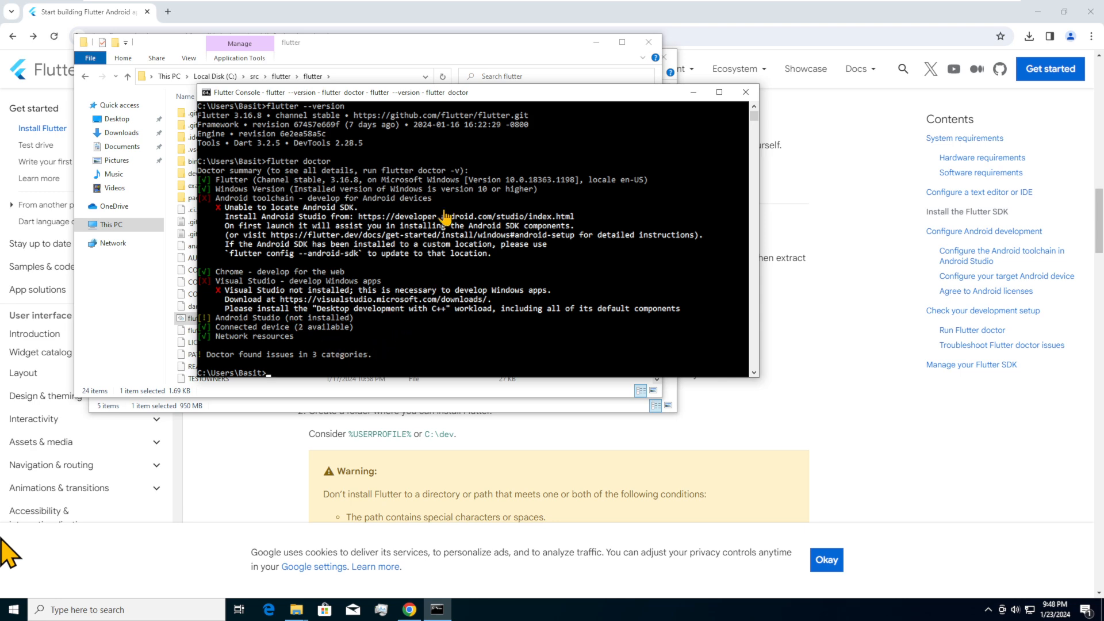
pyautogui.moveTo(428, 97)
pyautogui.mouseDown()
pyautogui.moveTo(452, 97)
pyautogui.moveTo(433, 109)
pyautogui.mouseUp()
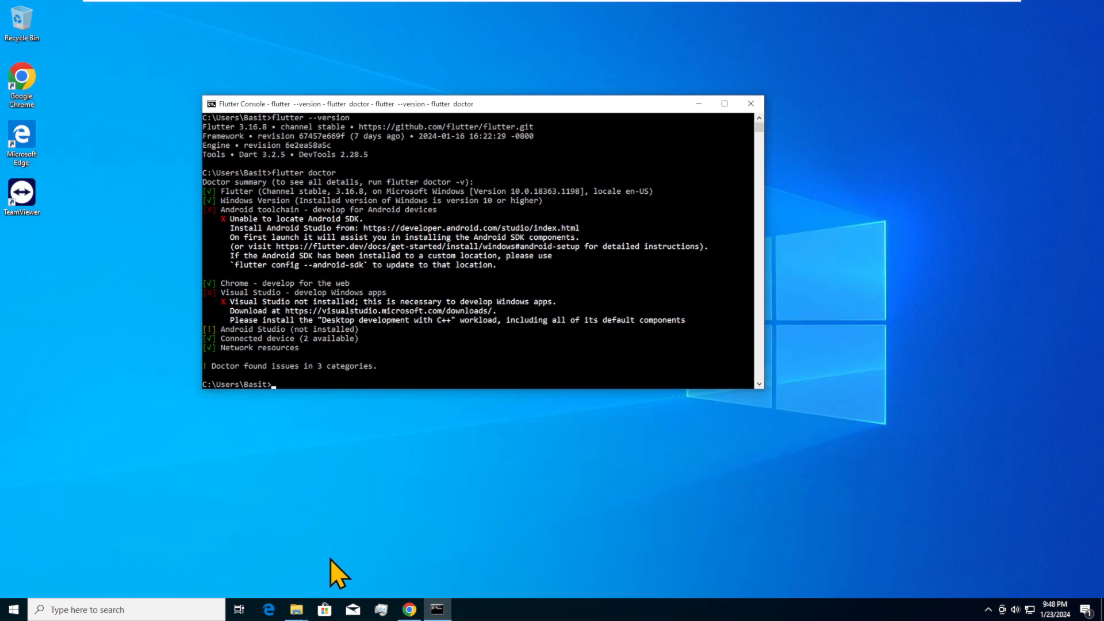
# Step: Return to File Explorer, open the bin folder of the extracted Flutter SDK and show its full path
pyautogui.moveTo(296, 608)
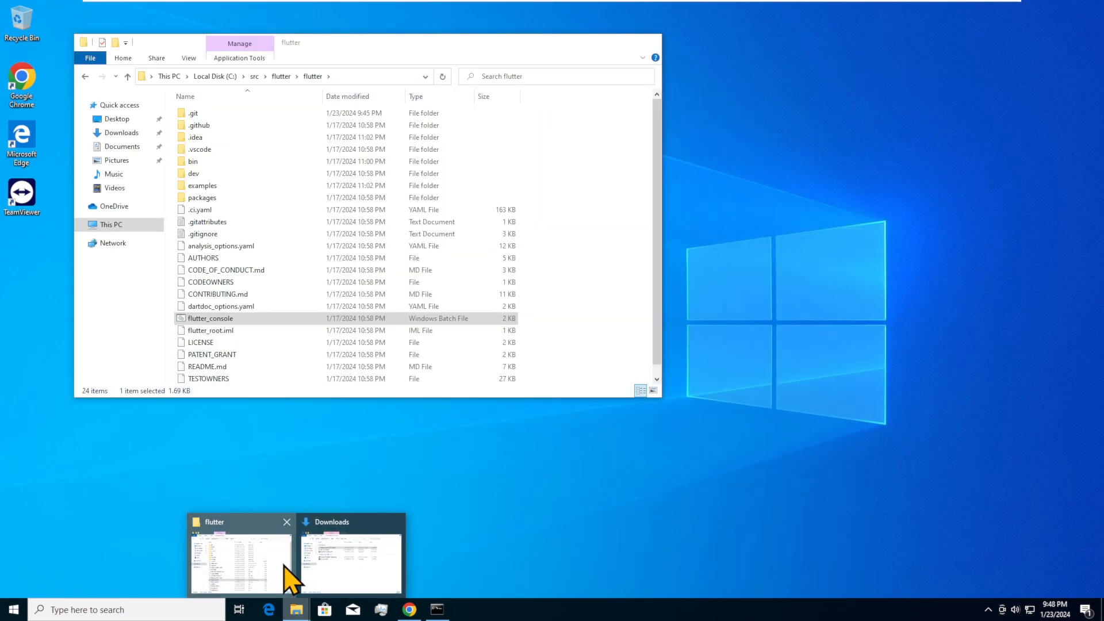
pyautogui.click(284, 565)
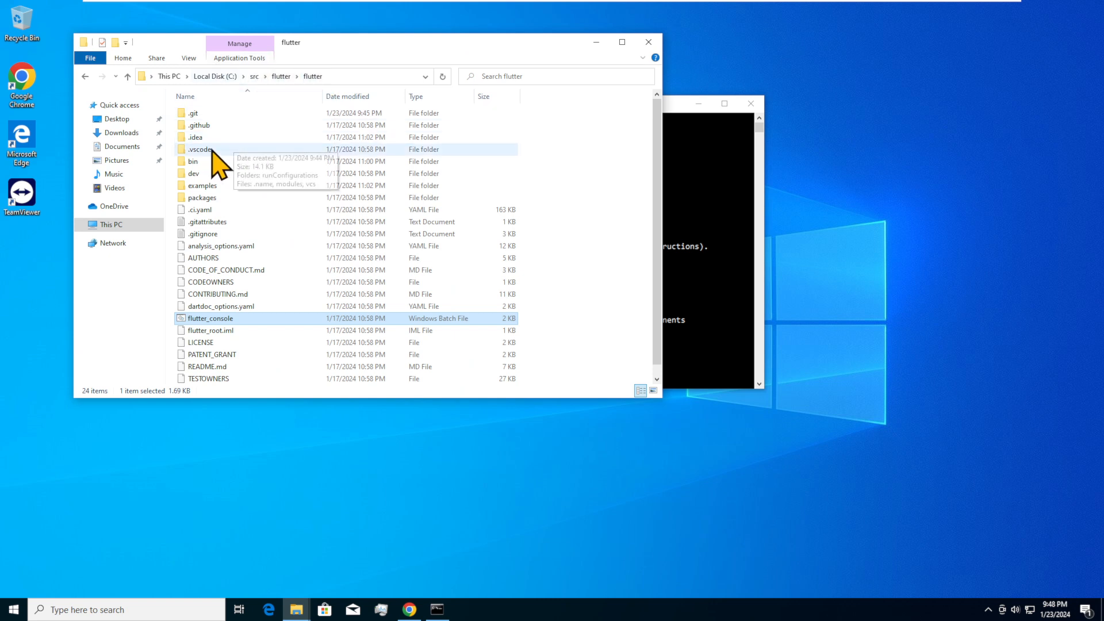
pyautogui.doubleClick(197, 162)
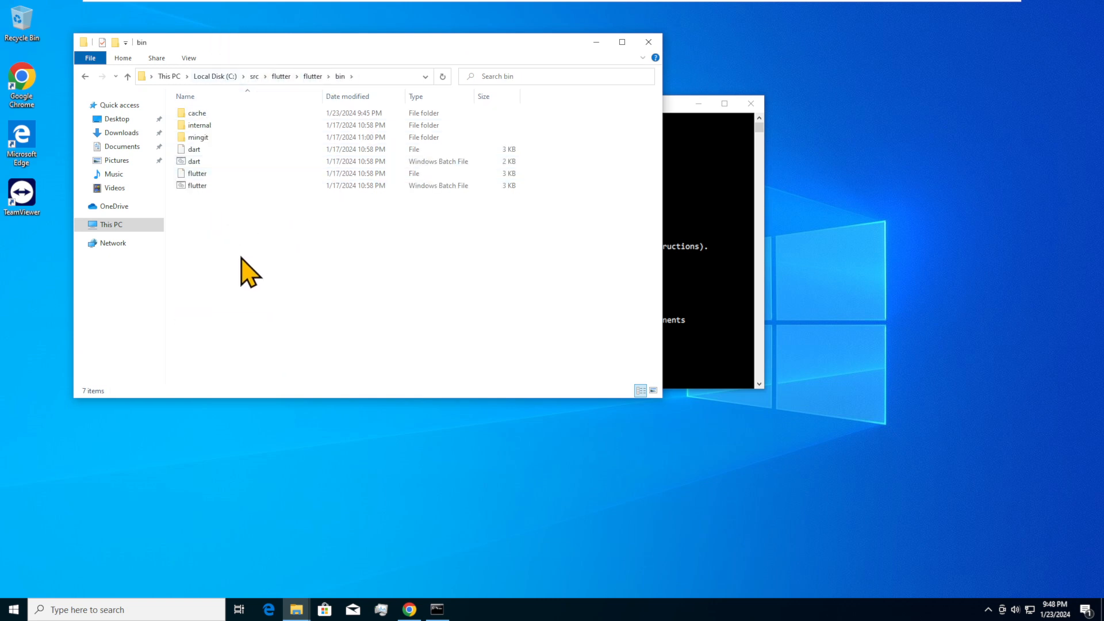
pyautogui.click(371, 76)
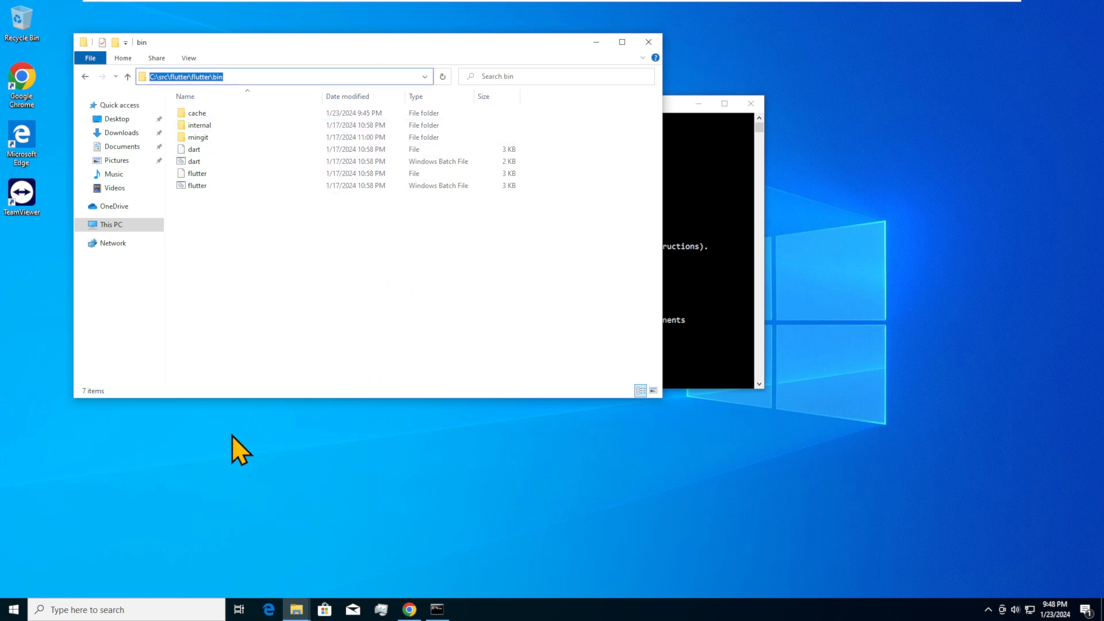
pyautogui.click(248, 477)
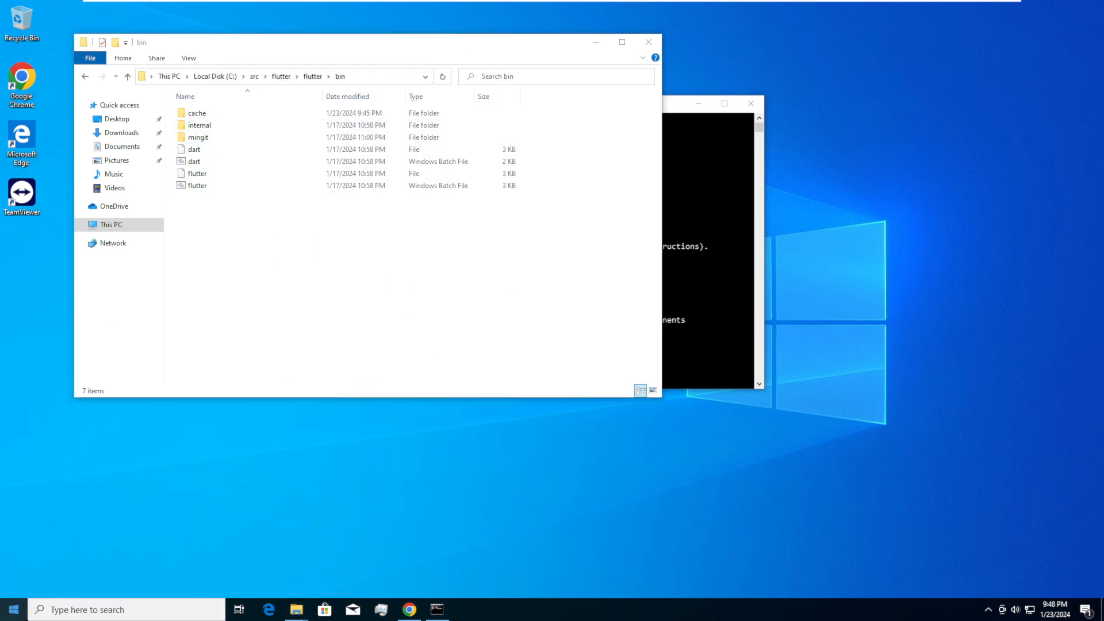
# Step: Search Windows for "environment", open the system environment variables settings and bring up the Environment Variables dialog
pyautogui.click(16, 612)
pyautogui.write('environment')
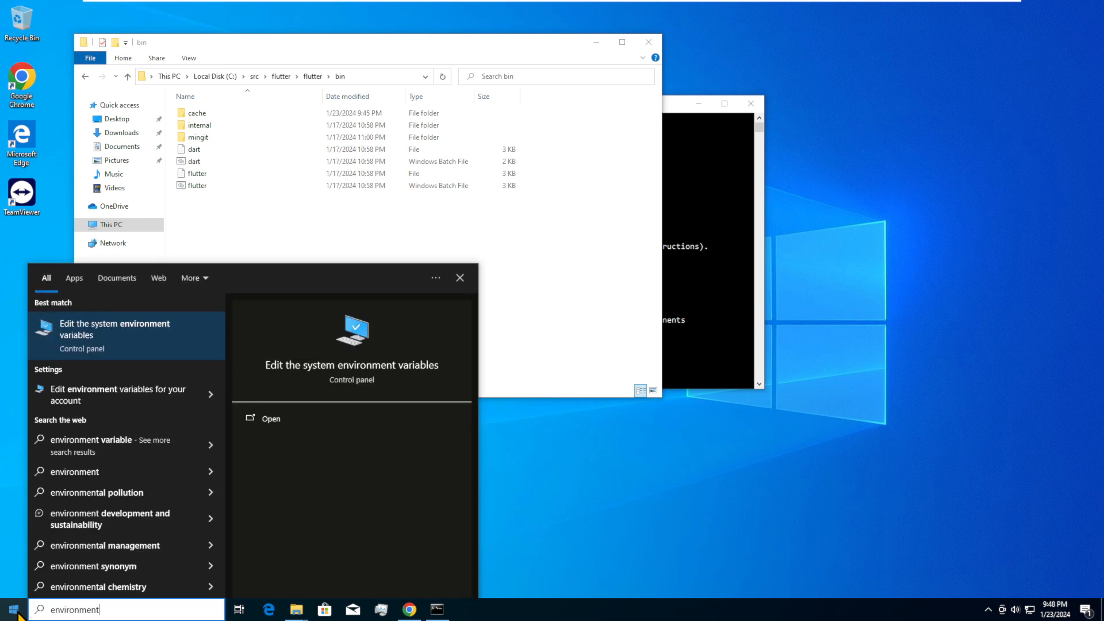
pyautogui.press('Return')
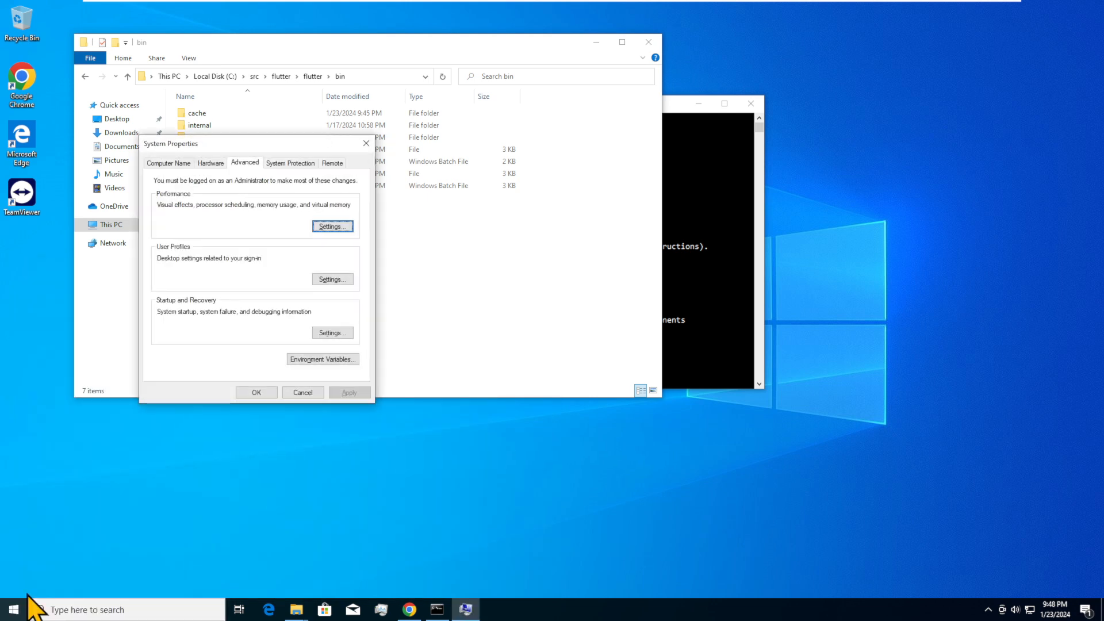
pyautogui.moveTo(204, 151); pyautogui.dragTo(293, 153)
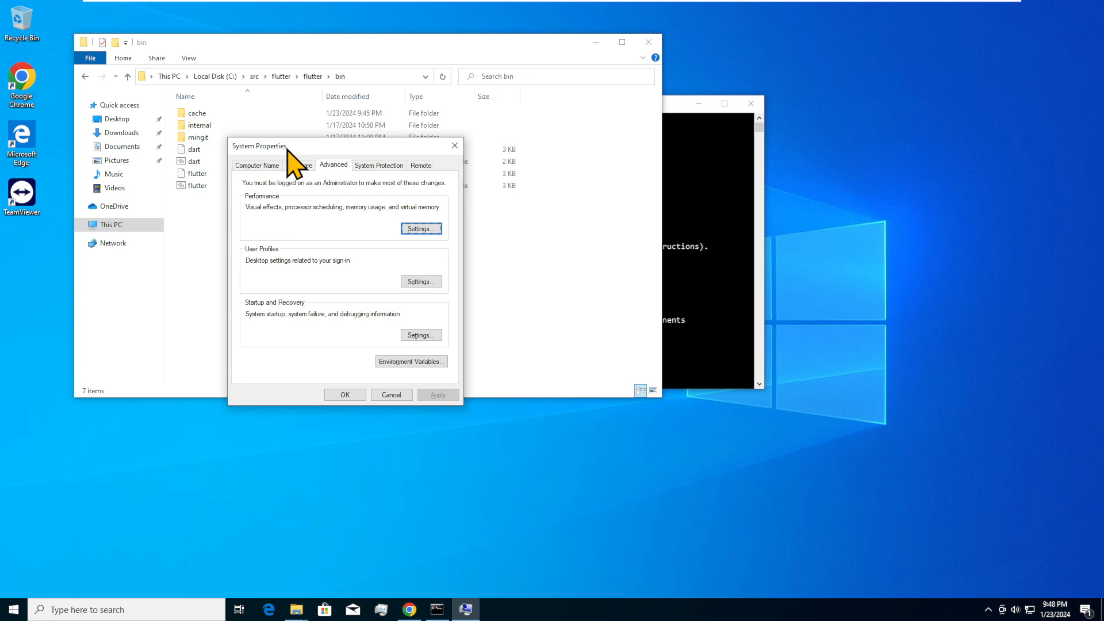
pyautogui.click(412, 363)
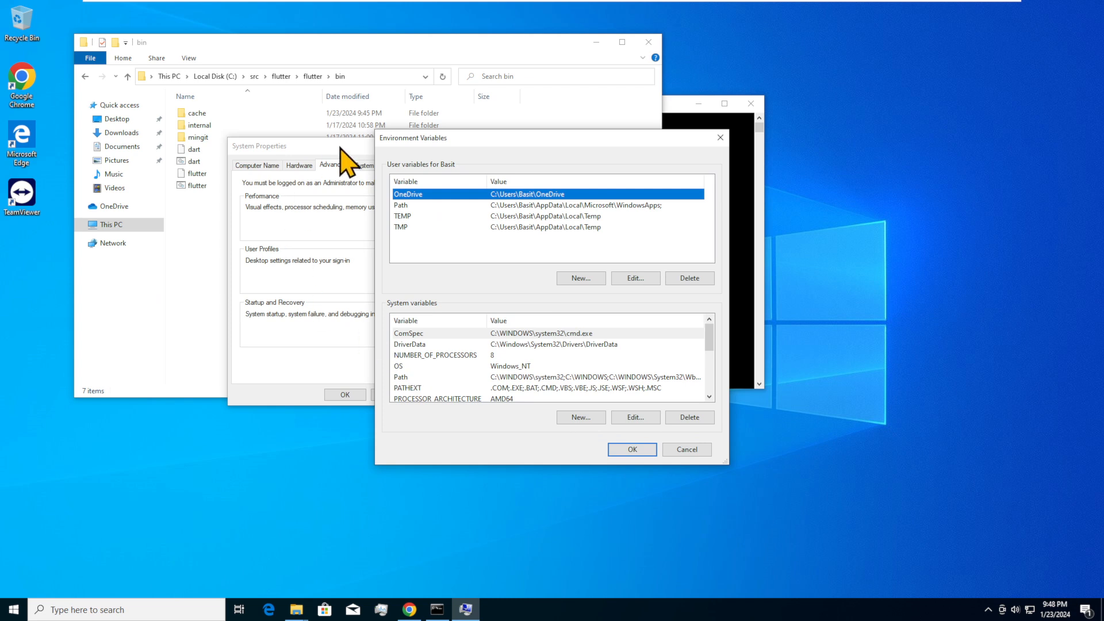
pyautogui.moveTo(428, 139); pyautogui.dragTo(406, 148)
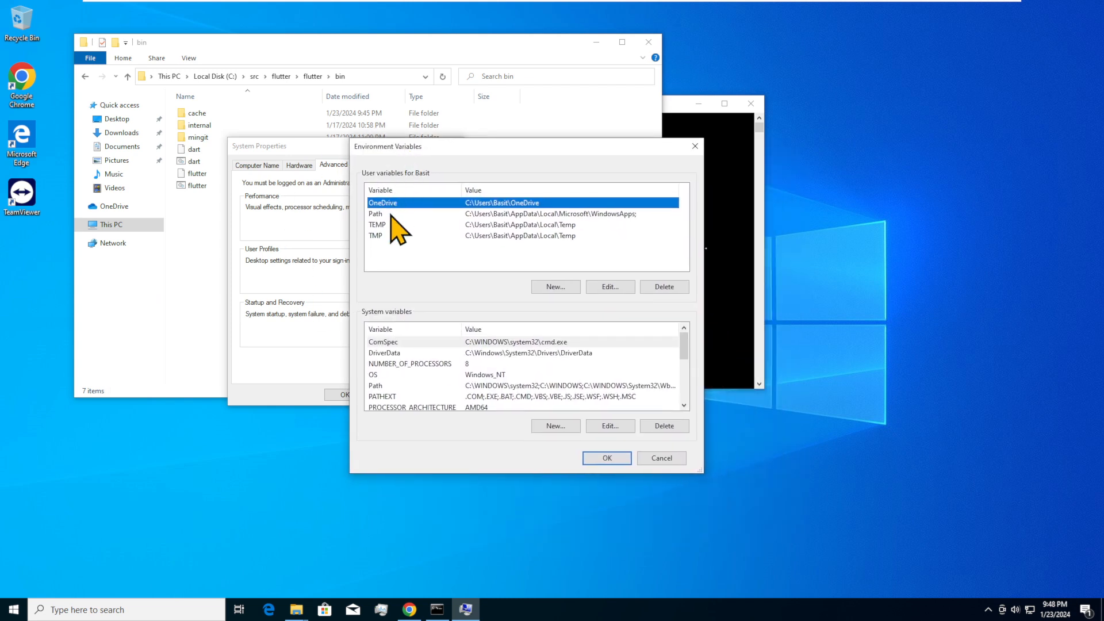
# Step: Add c:\src\flutter\flutter\bin as a new entry in the user Path variable and save the environment variable changes
pyautogui.click(386, 215)
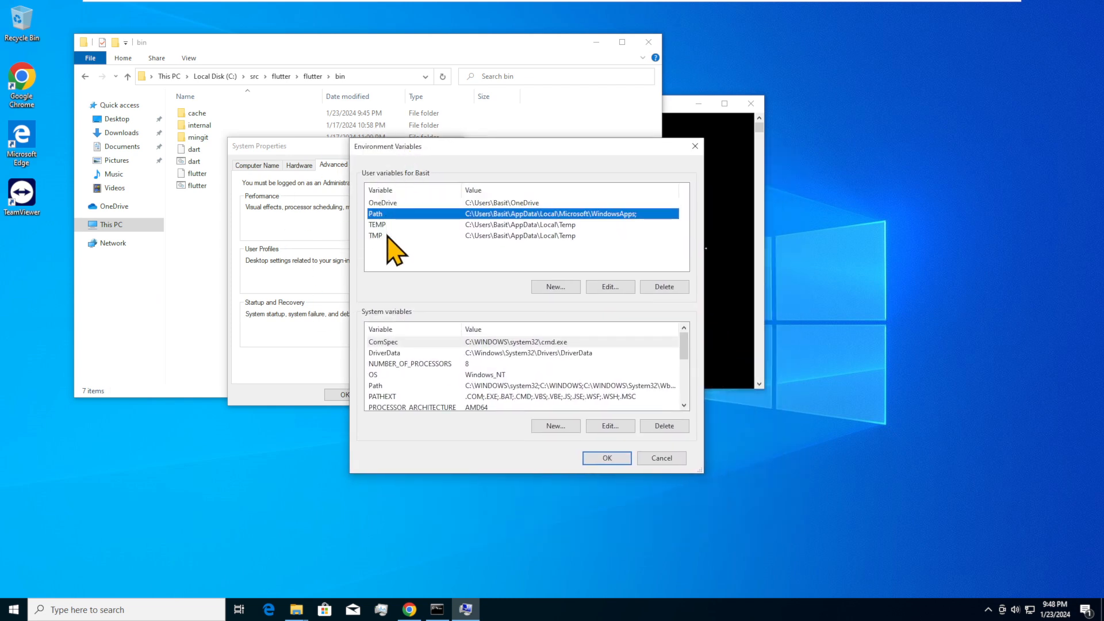
pyautogui.click(596, 284)
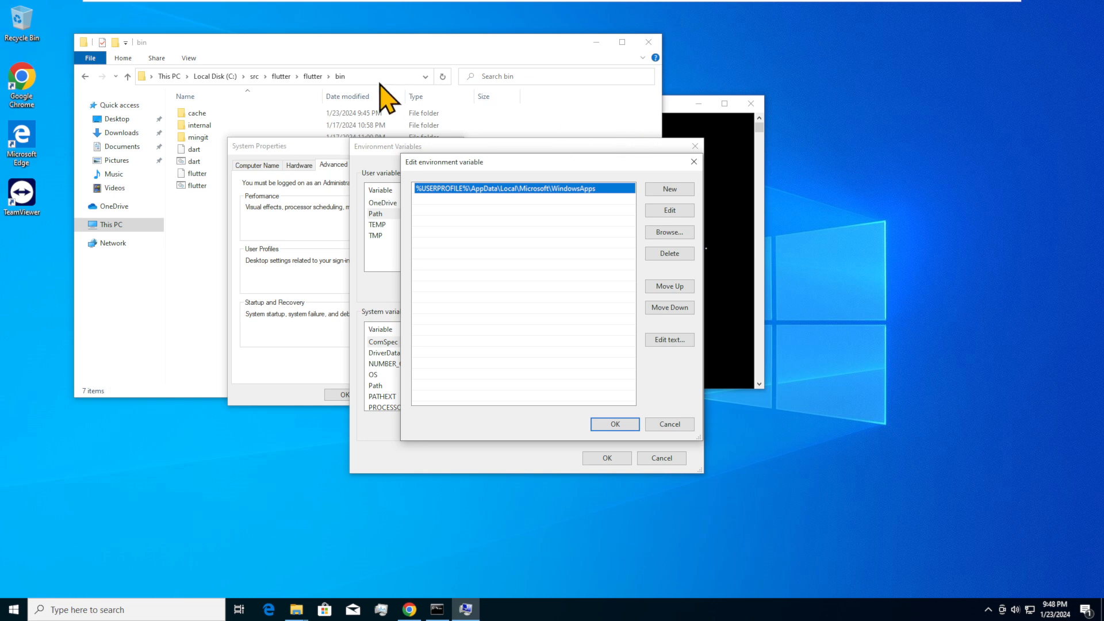
pyautogui.click(357, 87)
pyautogui.click(213, 76)
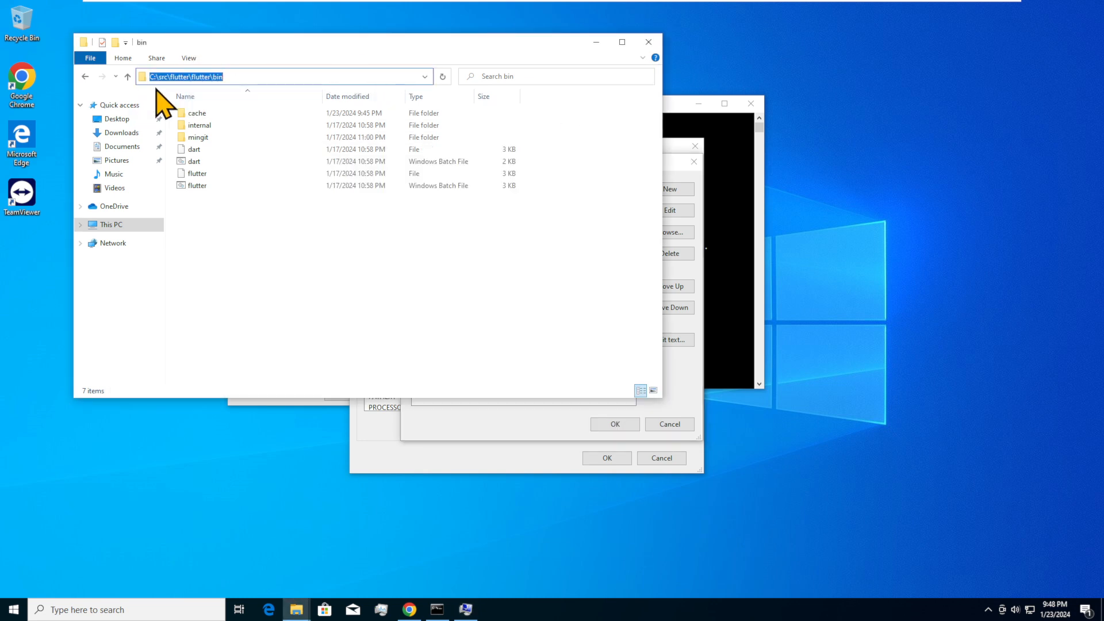
pyautogui.click(556, 428)
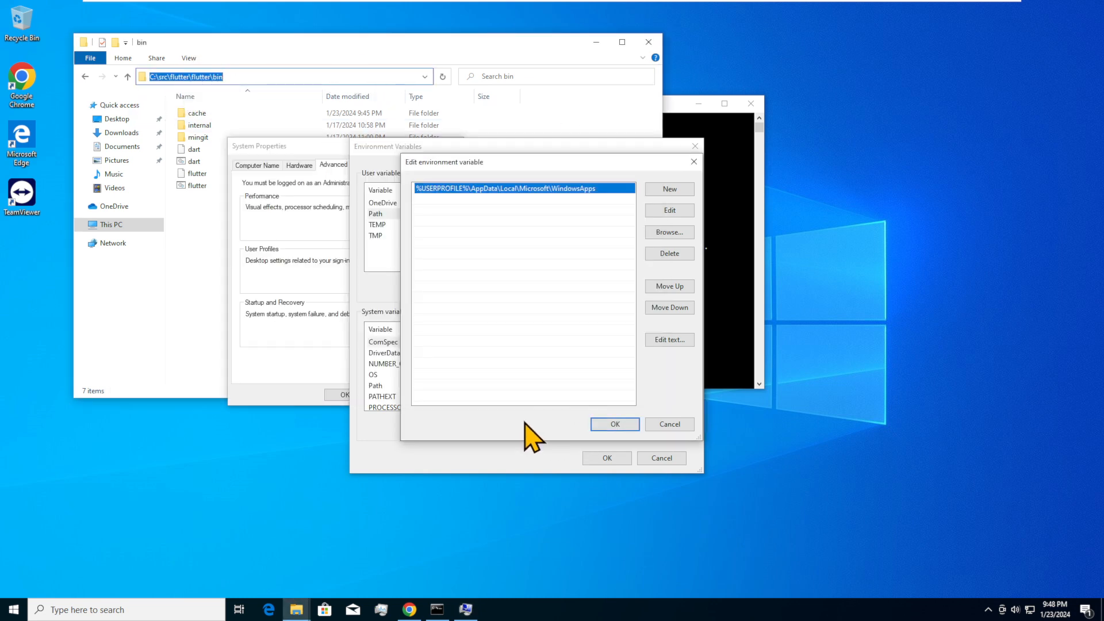
pyautogui.click(667, 189)
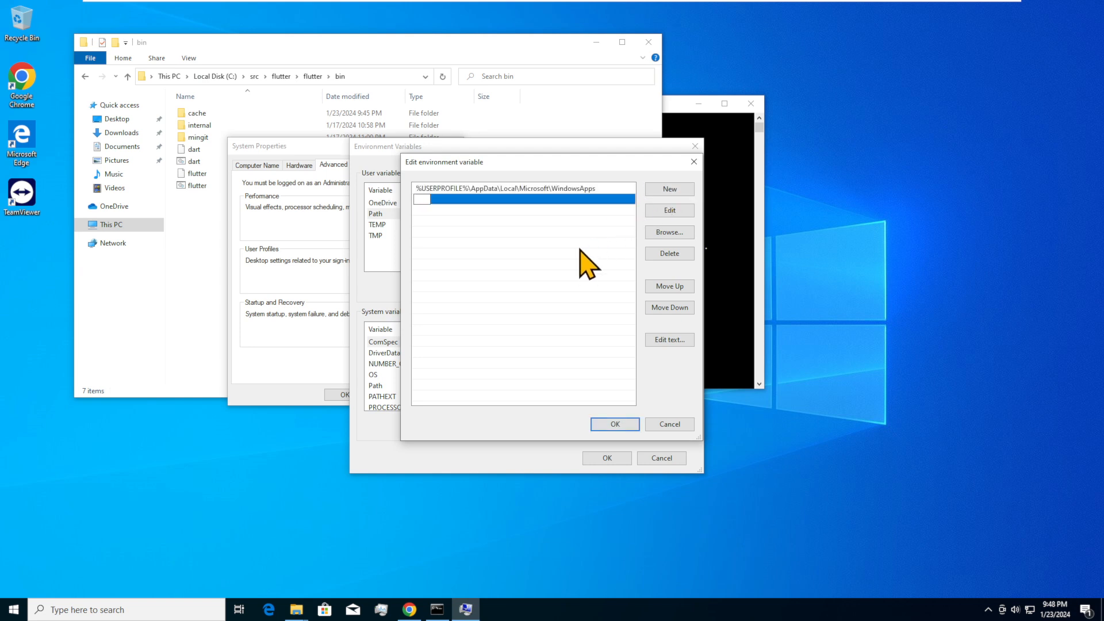
pyautogui.write('c:\\src\\flutter\\flutter\\bin')
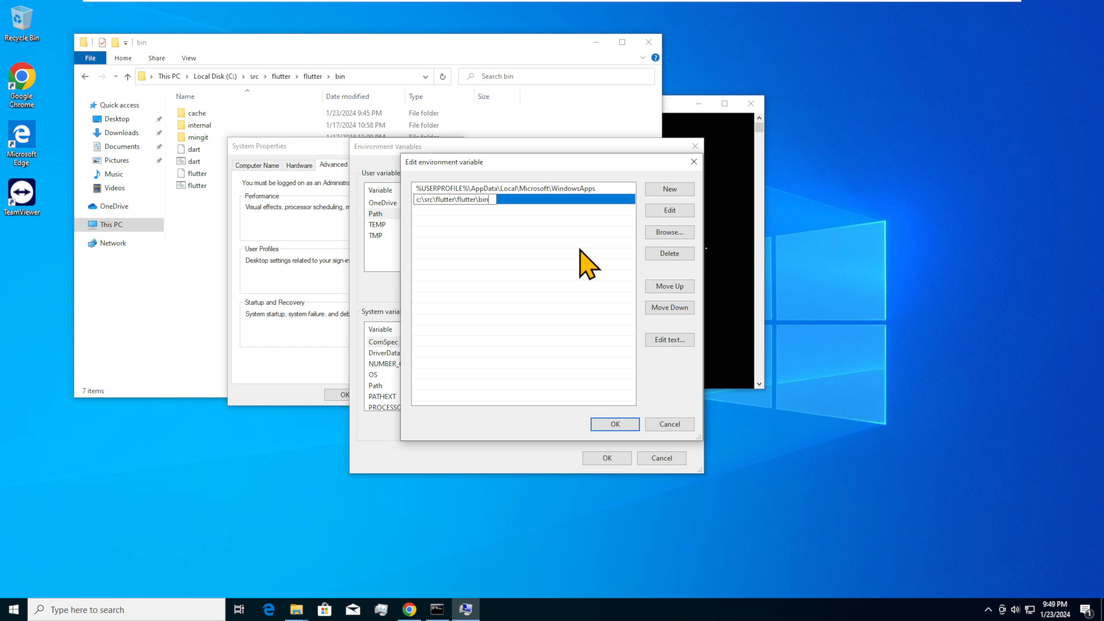
pyautogui.press('Return')
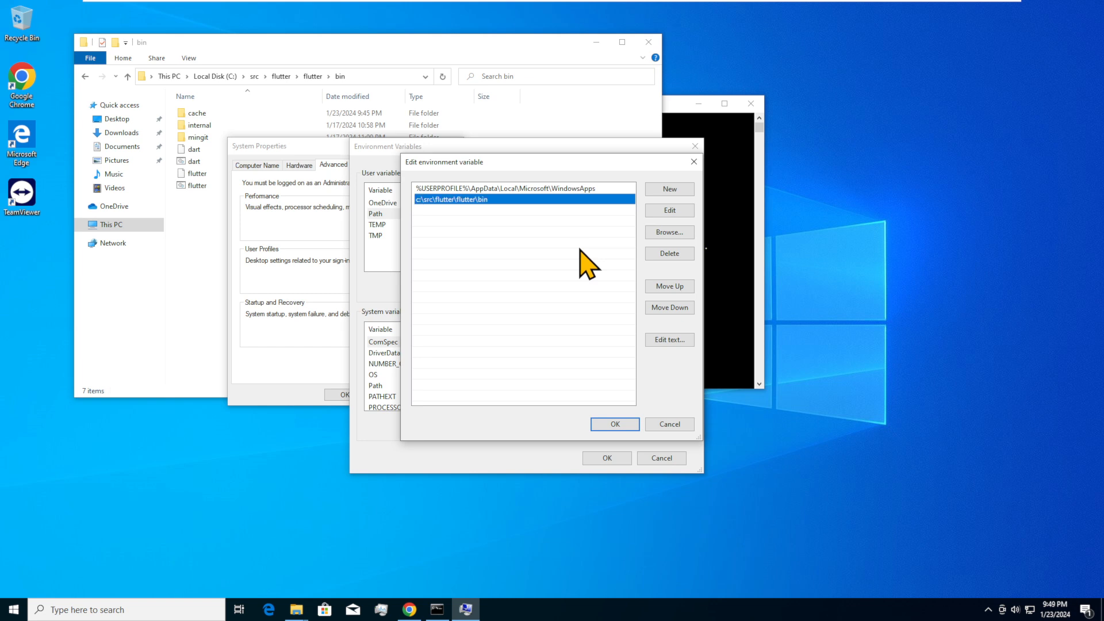
pyautogui.click(613, 426)
pyautogui.click(602, 454)
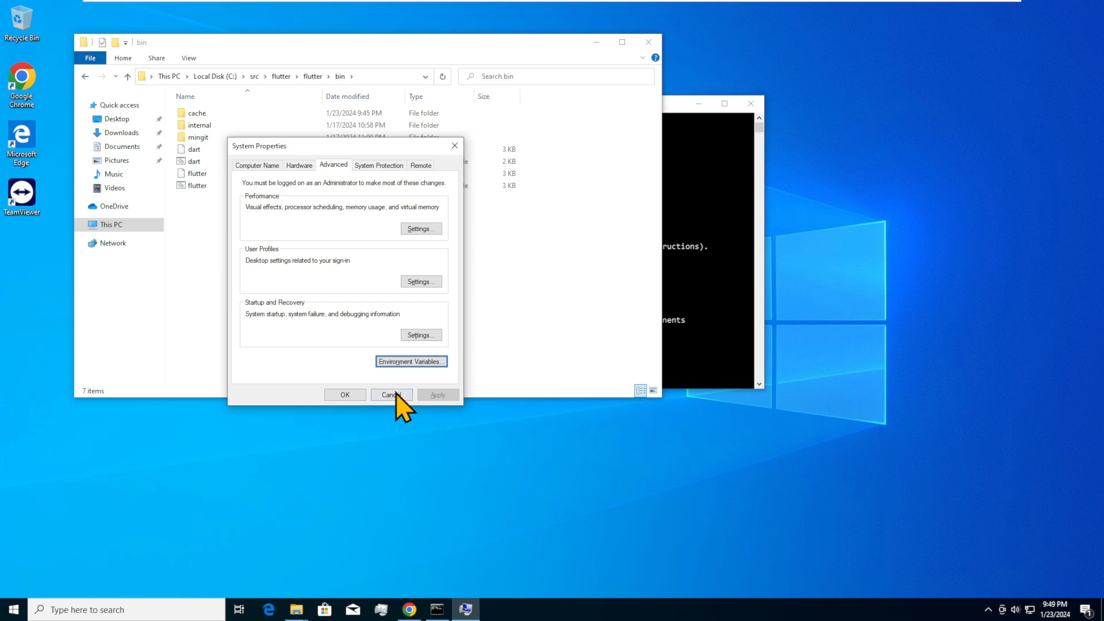
pyautogui.click(357, 393)
# Step: Close the Flutter Console and search Google for "android studio" in a new Chrome tab
pyautogui.click(698, 283)
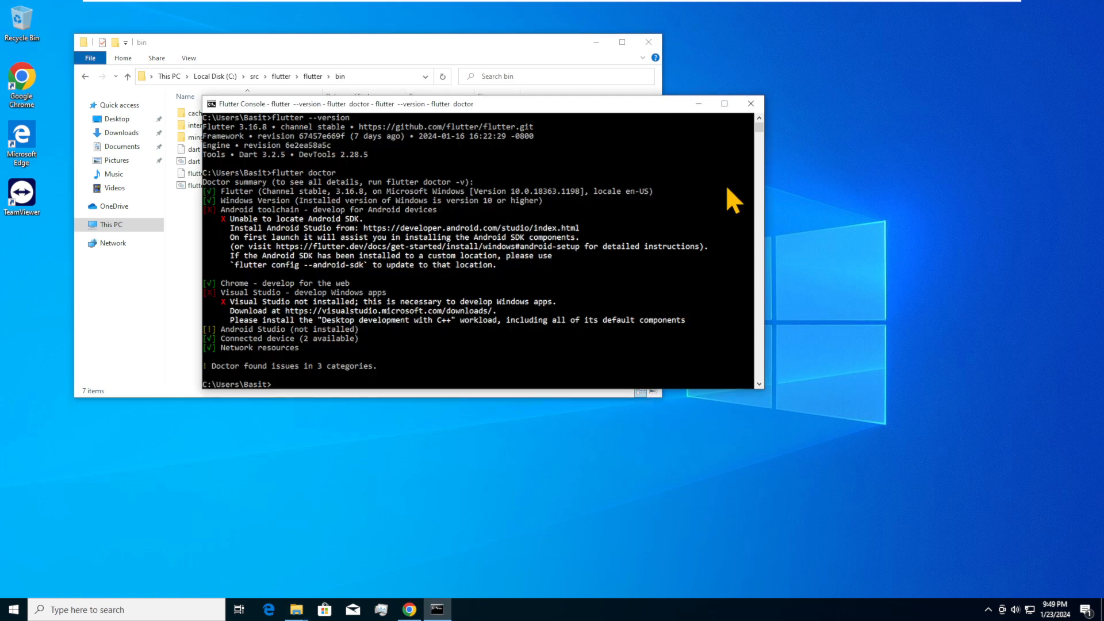
pyautogui.click(750, 104)
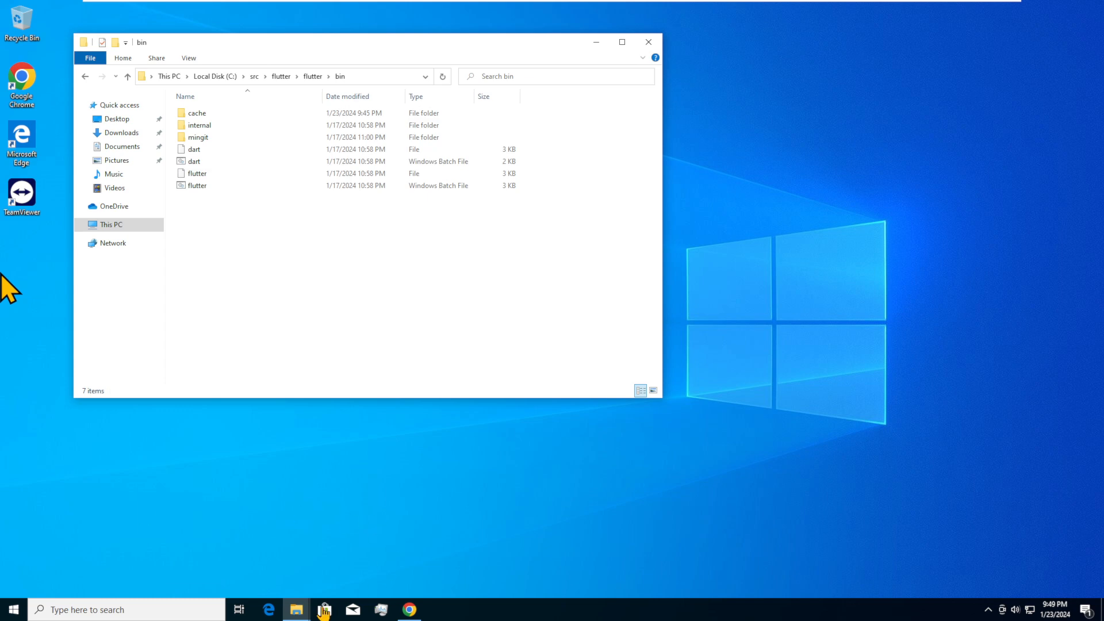
pyautogui.click(416, 612)
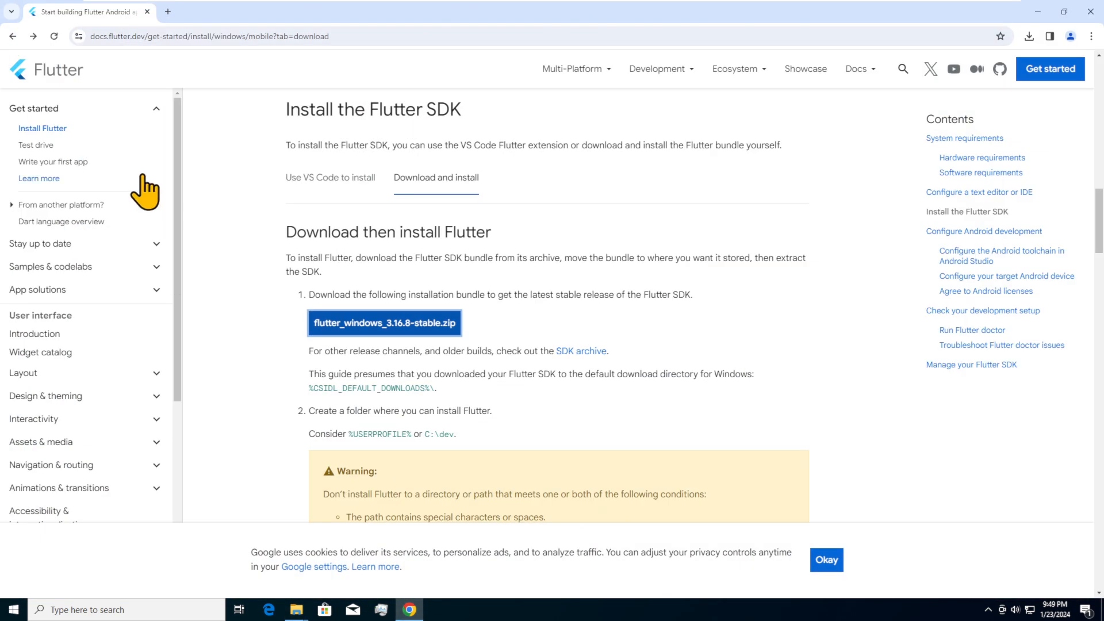
pyautogui.click(168, 12)
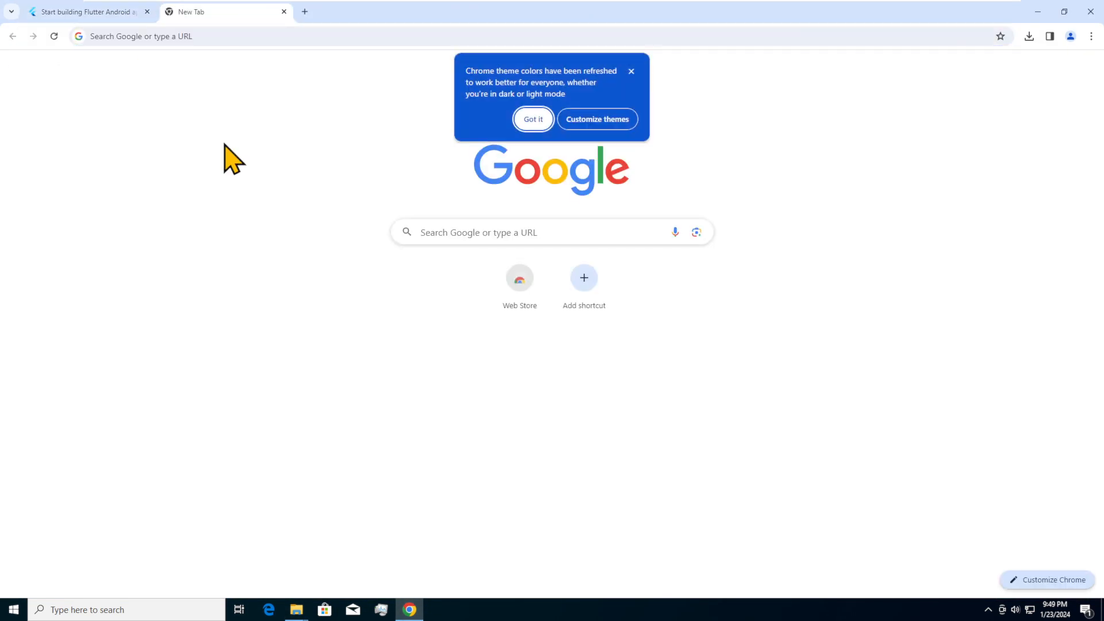
pyautogui.click(533, 119)
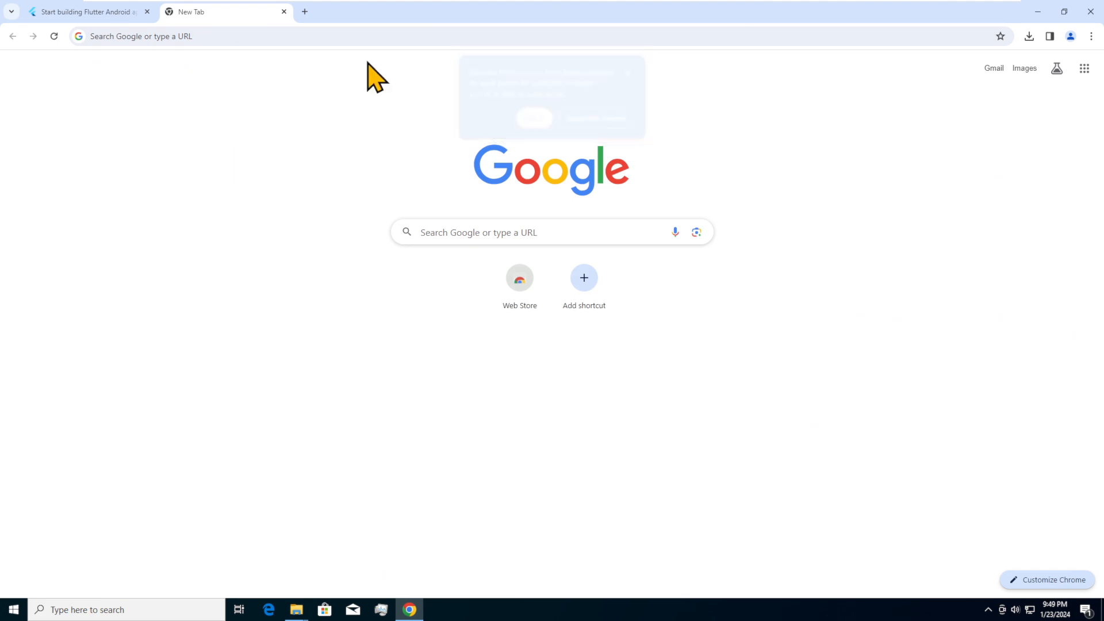
pyautogui.click(311, 35)
pyautogui.write('android studio')
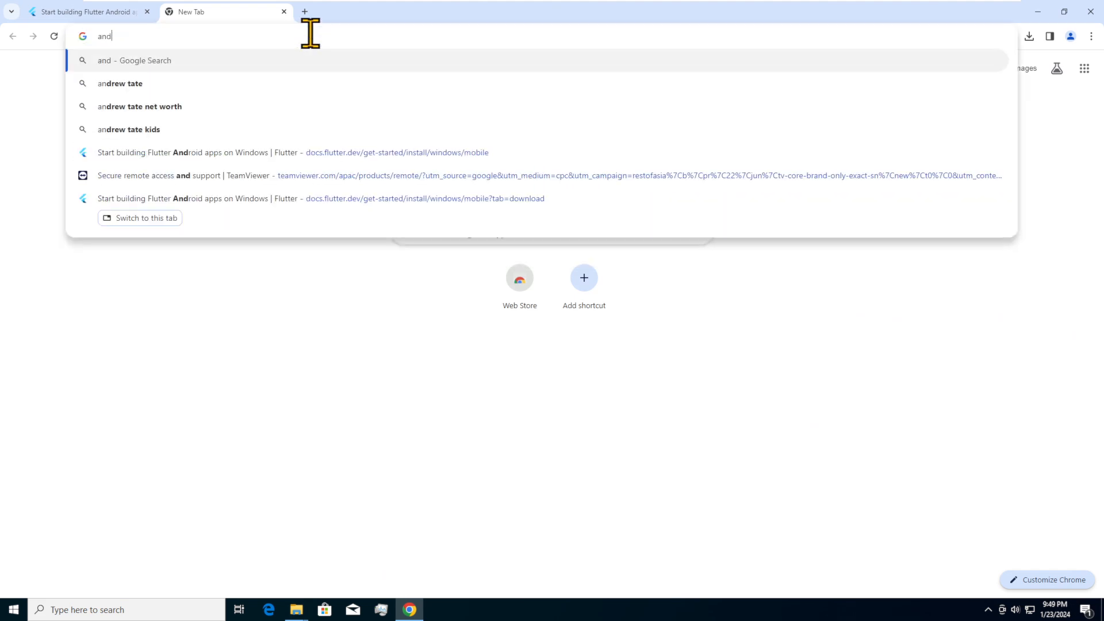
pyautogui.press('Return')
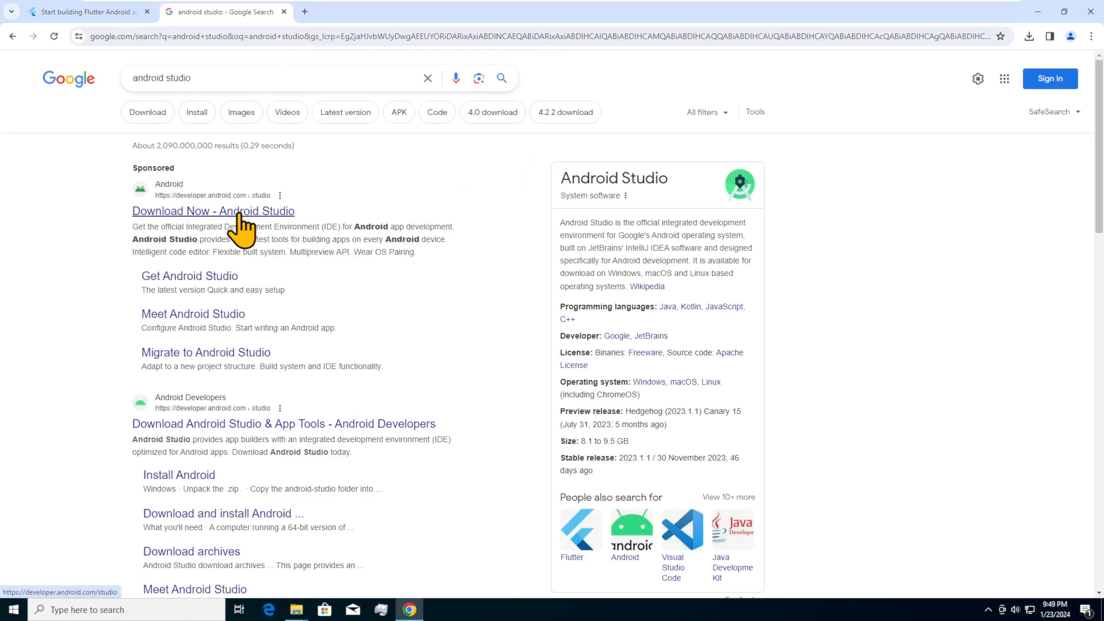
# Step: Open the official Android Studio page, accept the terms and download Android Studio Hedgehog 2023.1.1 Patch 1 for Windows
pyautogui.click(127, 236)
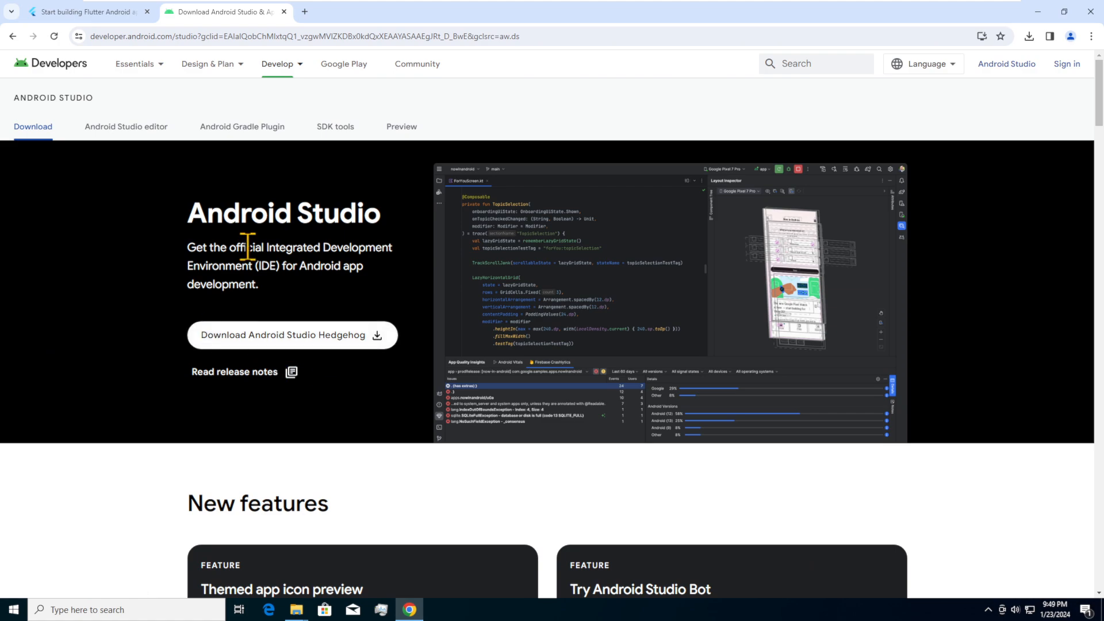
pyautogui.click(299, 338)
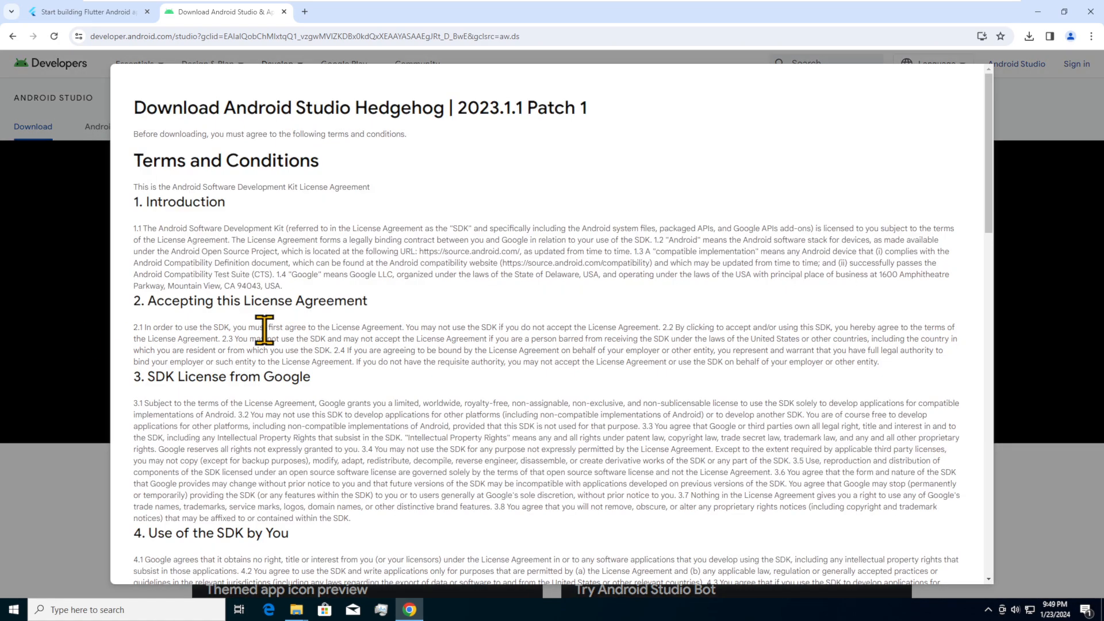
pyautogui.scroll(-20, 276, 343)
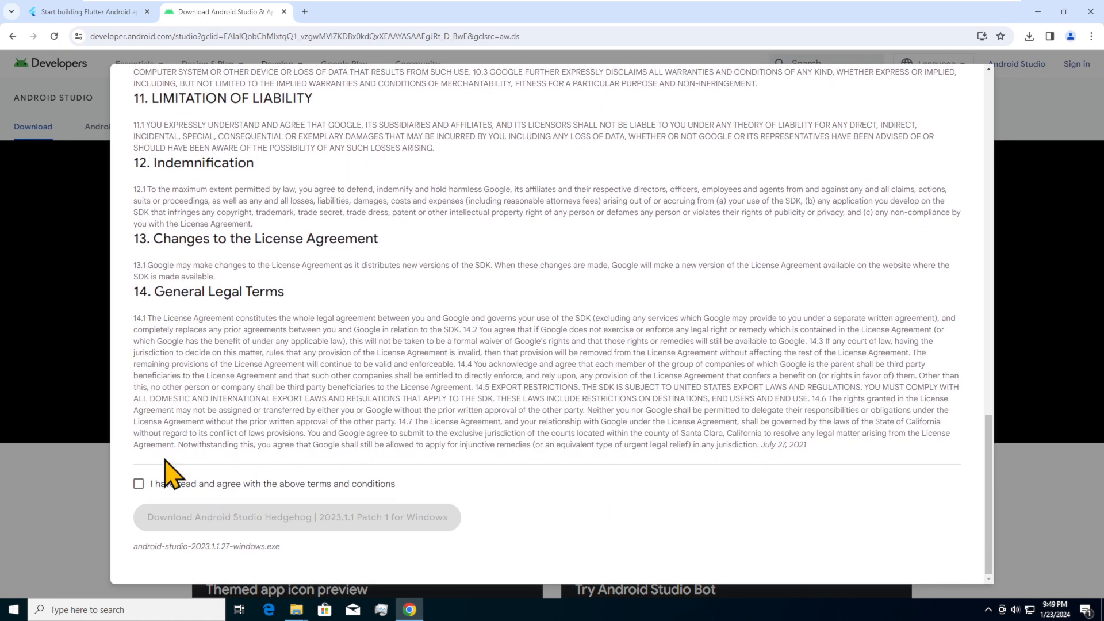
pyautogui.click(139, 484)
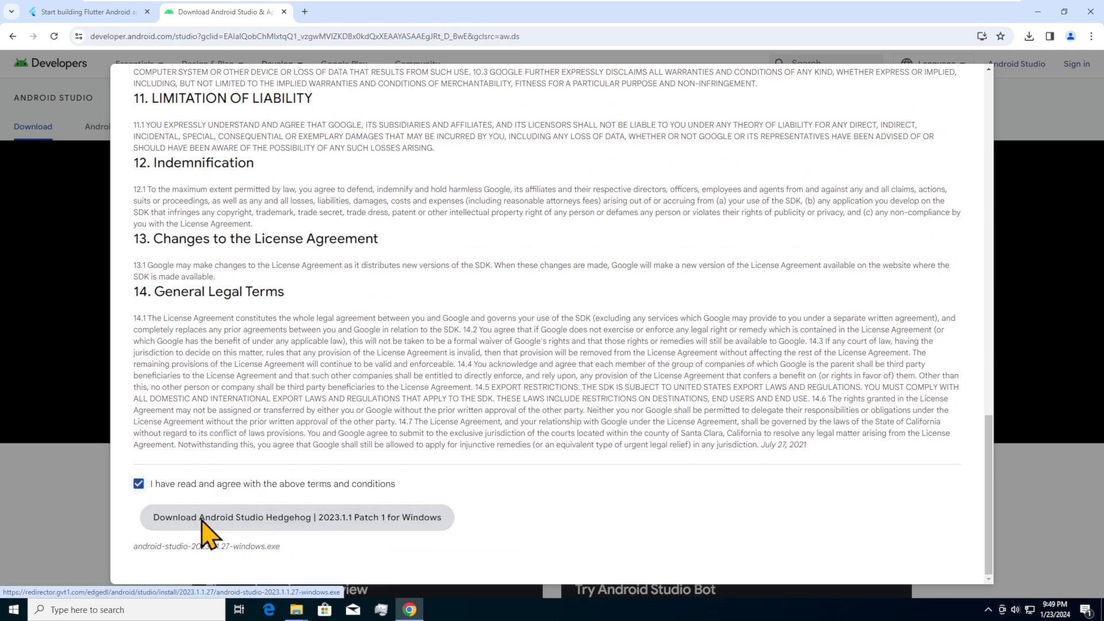
pyautogui.click(249, 520)
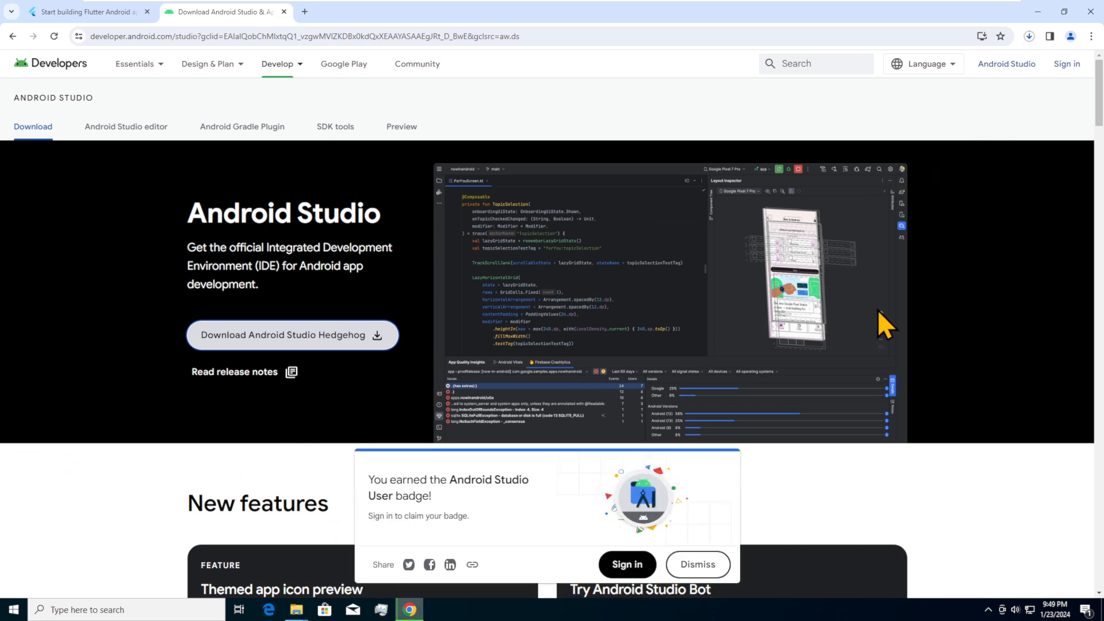
pyautogui.click(718, 556)
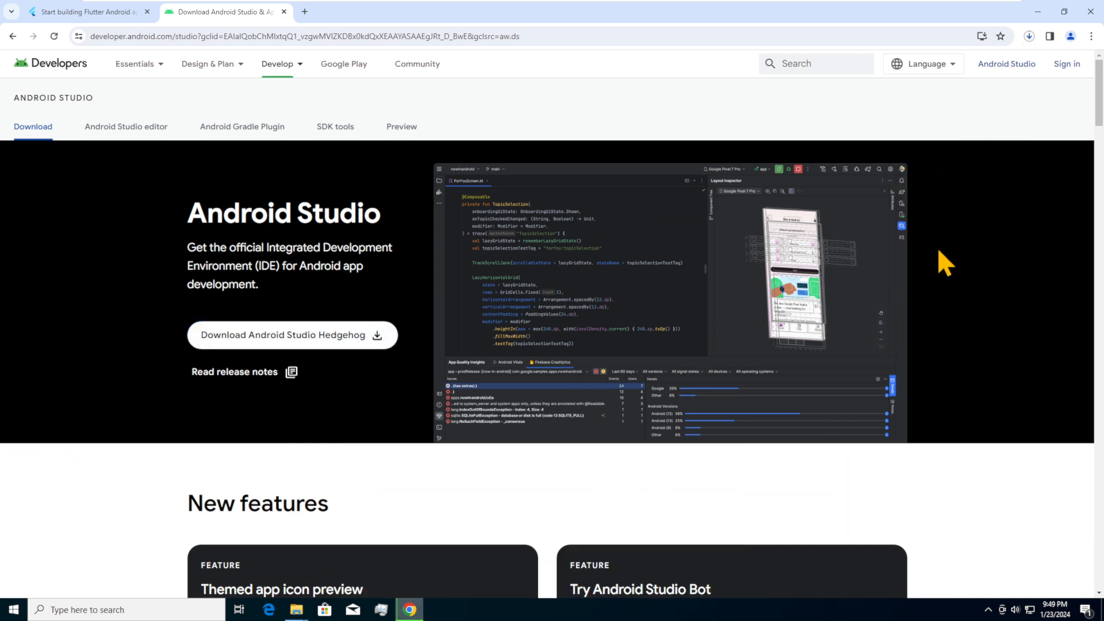
# Step: Show the downloaded android-studio-2023.1.1.27-windows installer in its folder and run it, allowing it to make changes to the device
pyautogui.click(1028, 35)
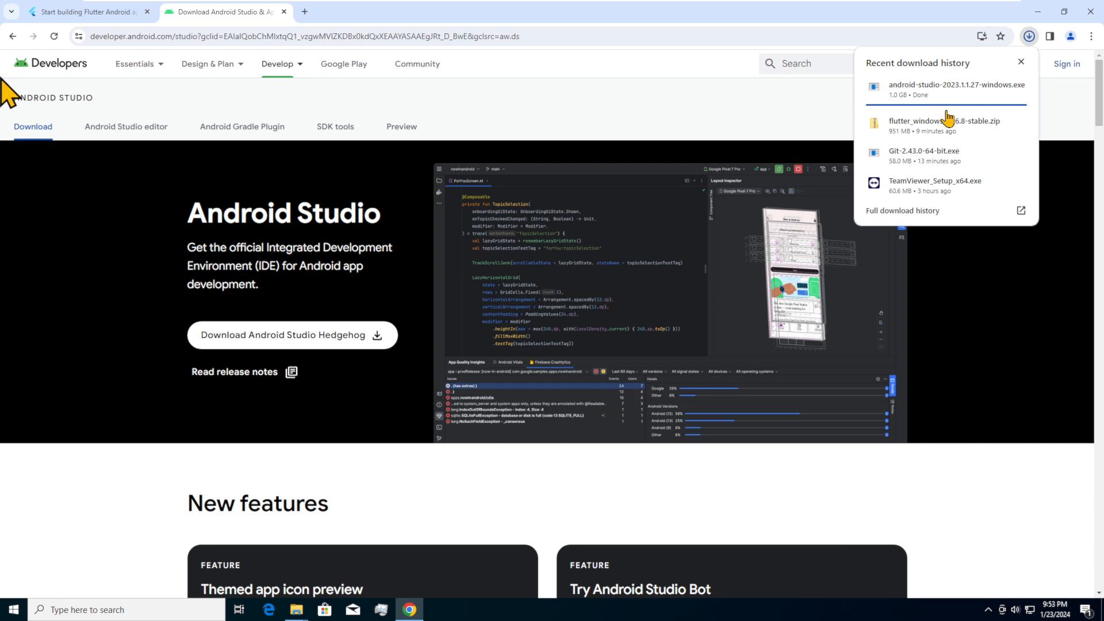
pyautogui.moveTo(851, 4)
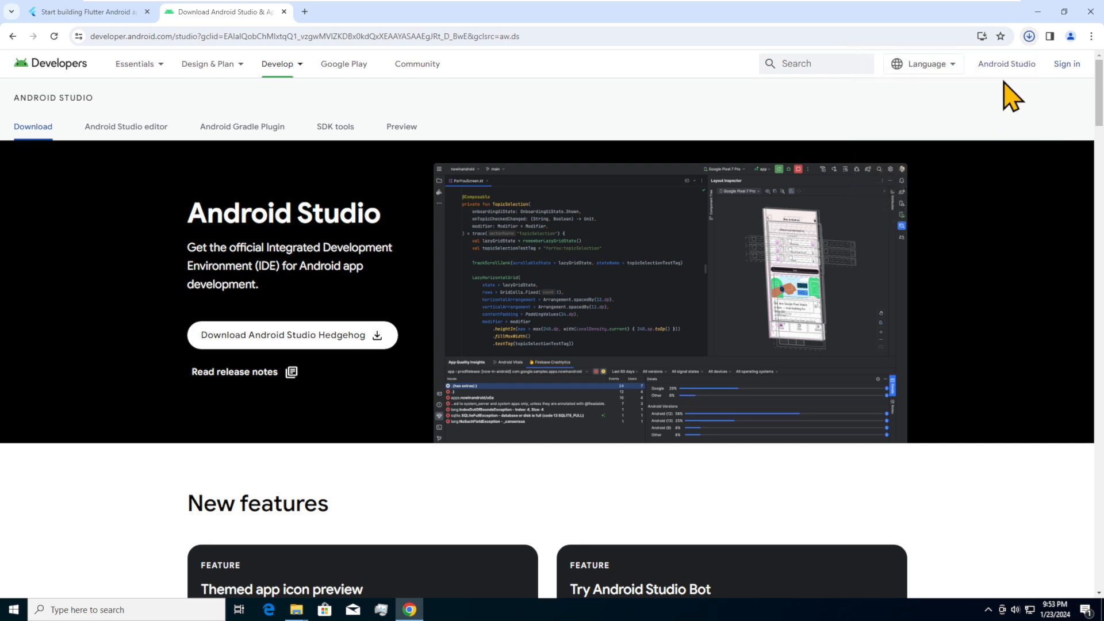
pyautogui.click(1029, 36)
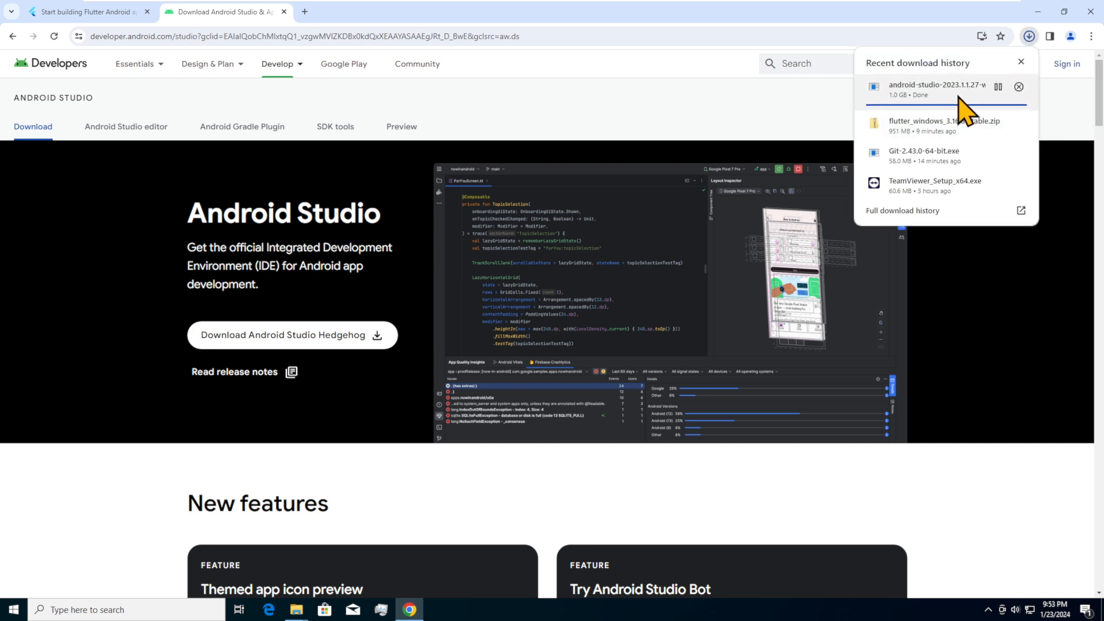
pyautogui.click(999, 88)
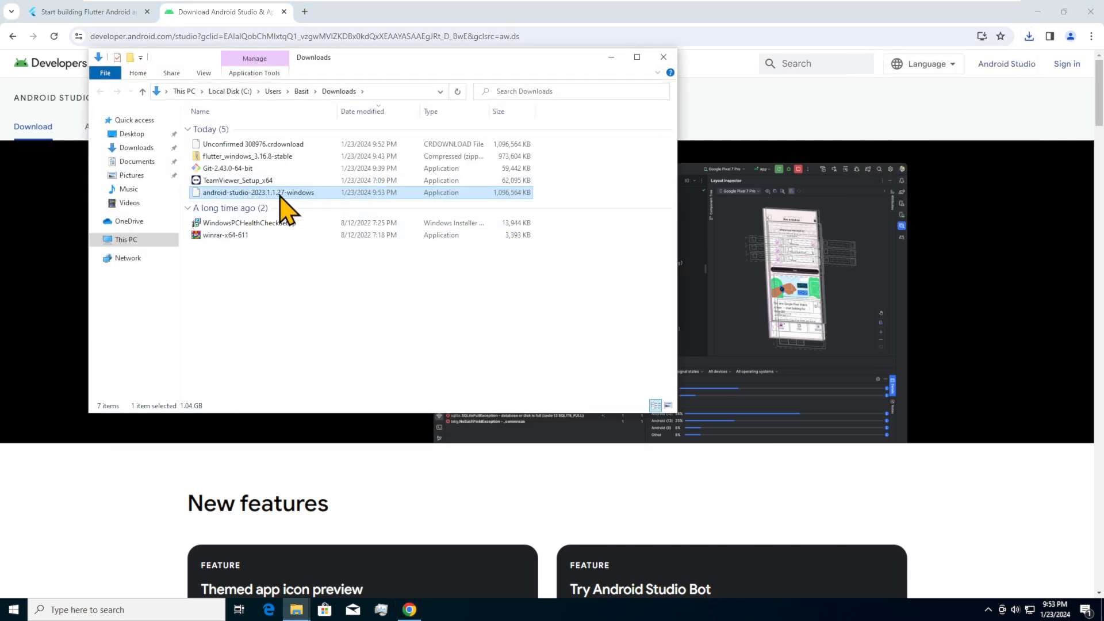
pyautogui.doubleClick(245, 193)
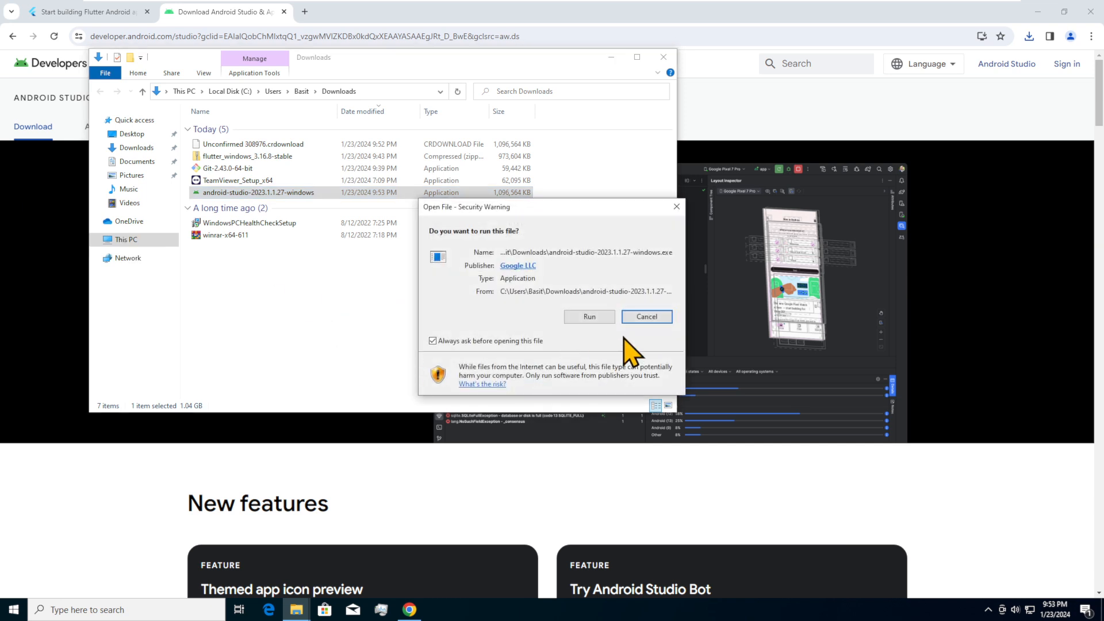
pyautogui.click(589, 316)
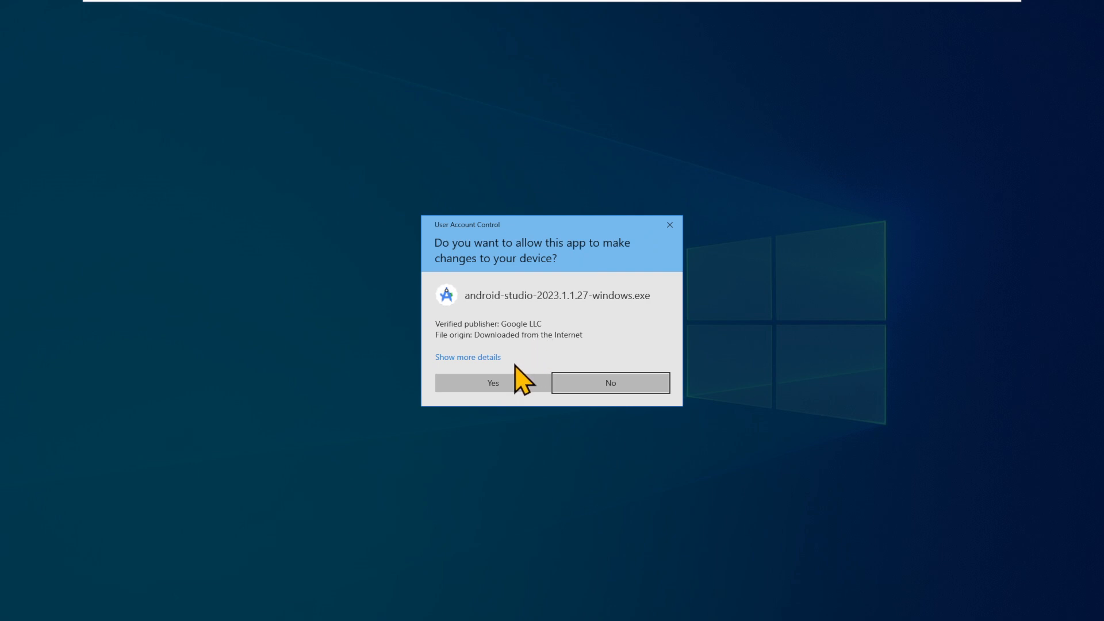
pyautogui.click(491, 383)
# Step: Clear the Downloads, Chrome and bin folder windows off the desktop and reposition the Android Studio Setup window
pyautogui.click(656, 59)
pyautogui.click(1038, 12)
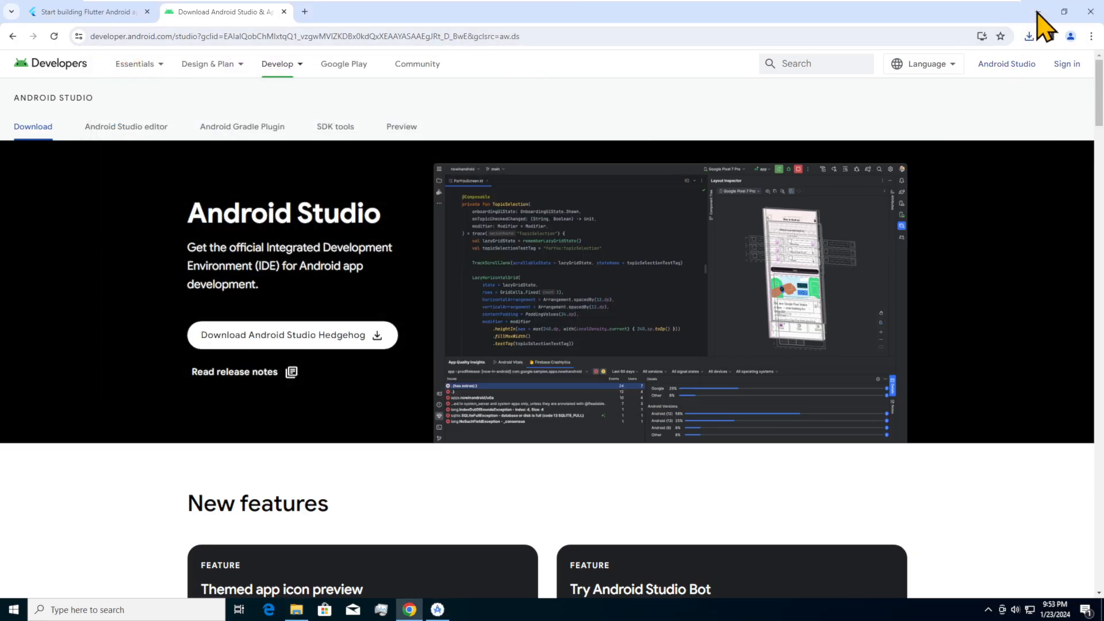
pyautogui.click(596, 42)
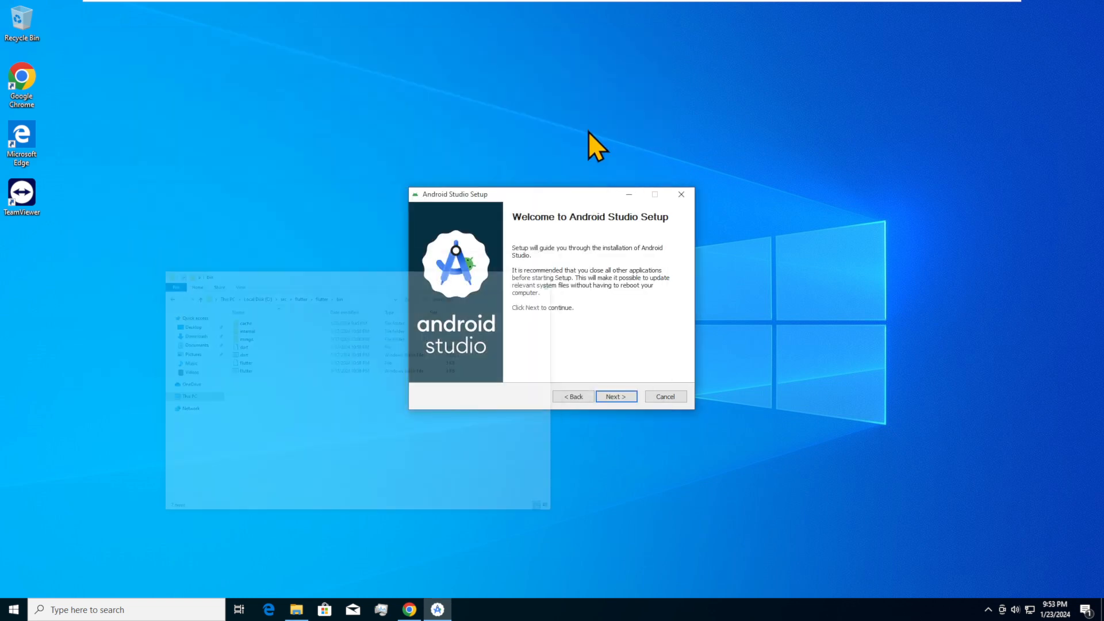
pyautogui.moveTo(566, 192); pyautogui.dragTo(557, 165)
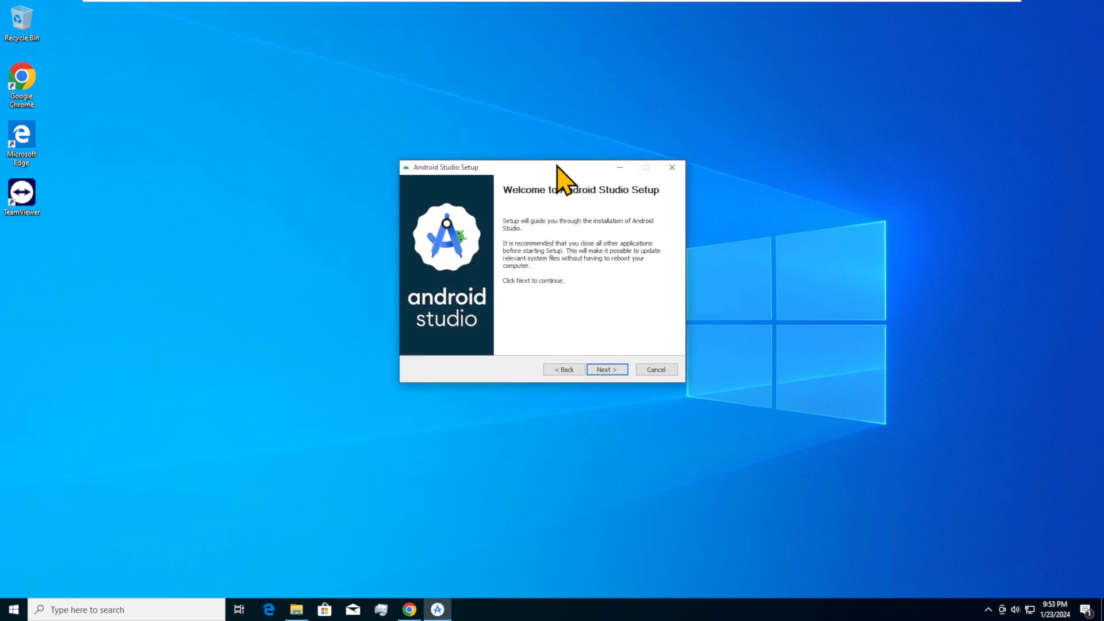
# Step: Install Android Studio with Android Virtual Device in C:\Program Files\Android\Android Studio, using the Android Studio Start Menu folder, and show the installation details
pyautogui.click(602, 369)
pyautogui.moveTo(547, 268)
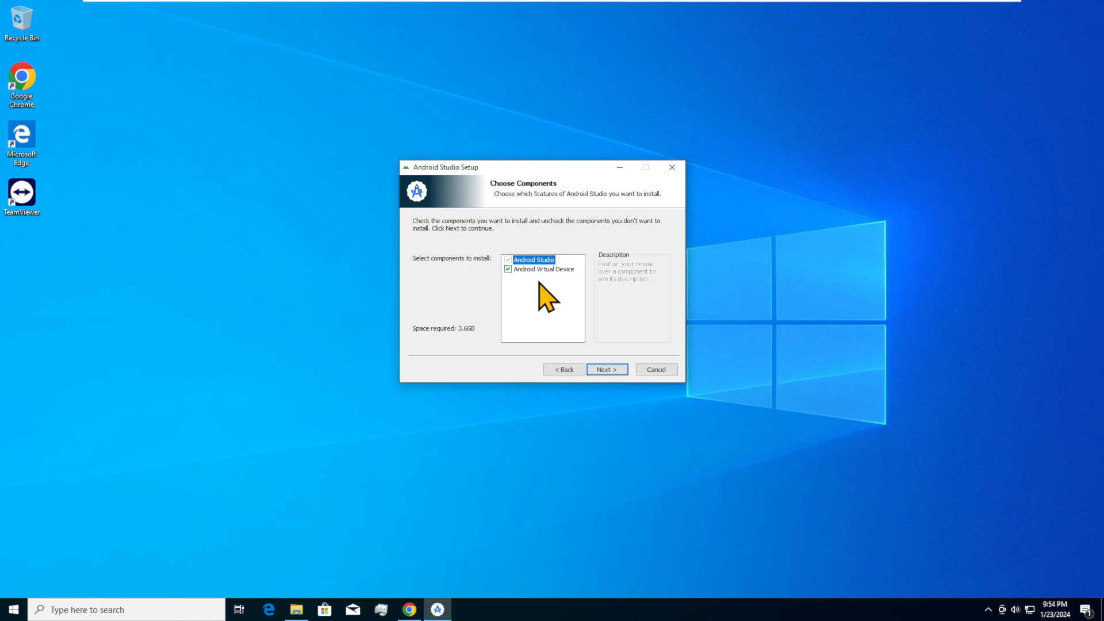
pyautogui.click(608, 370)
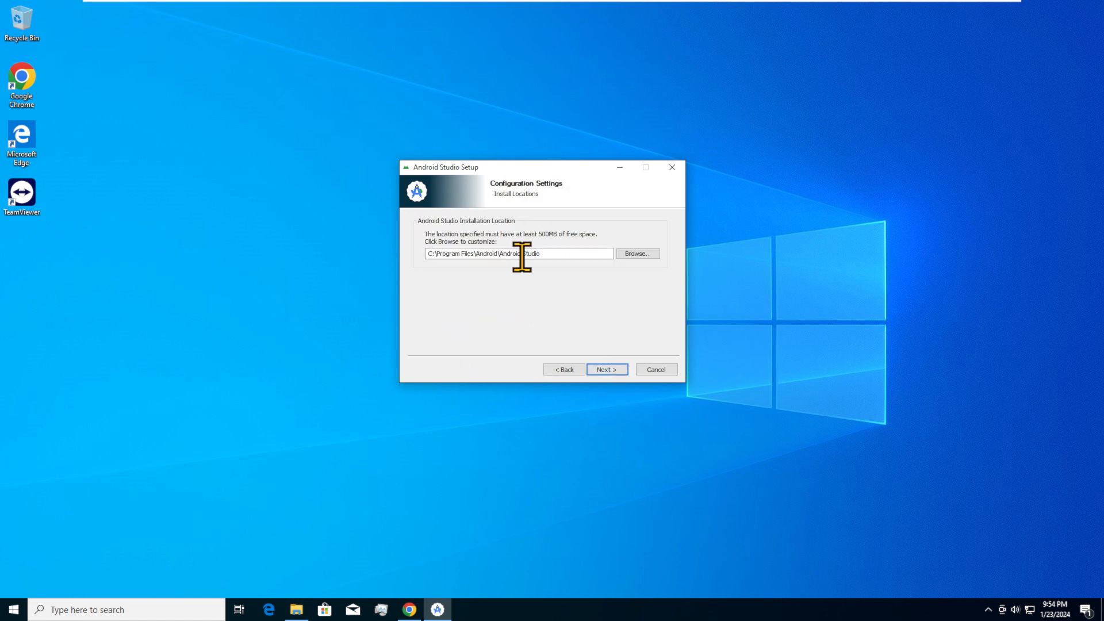
pyautogui.click(605, 369)
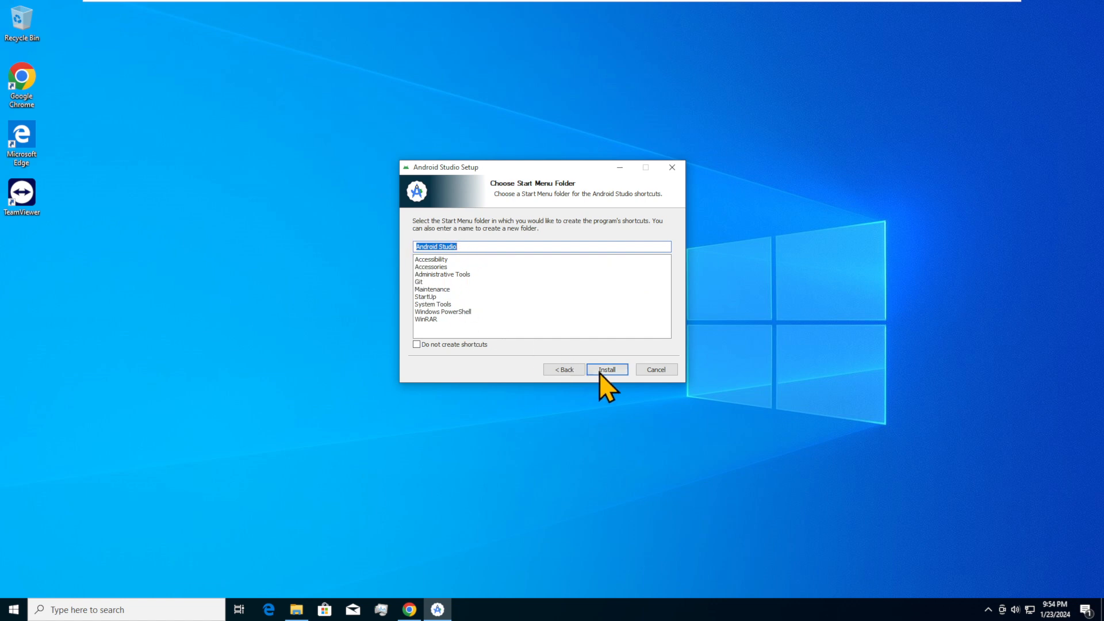
pyautogui.click(593, 371)
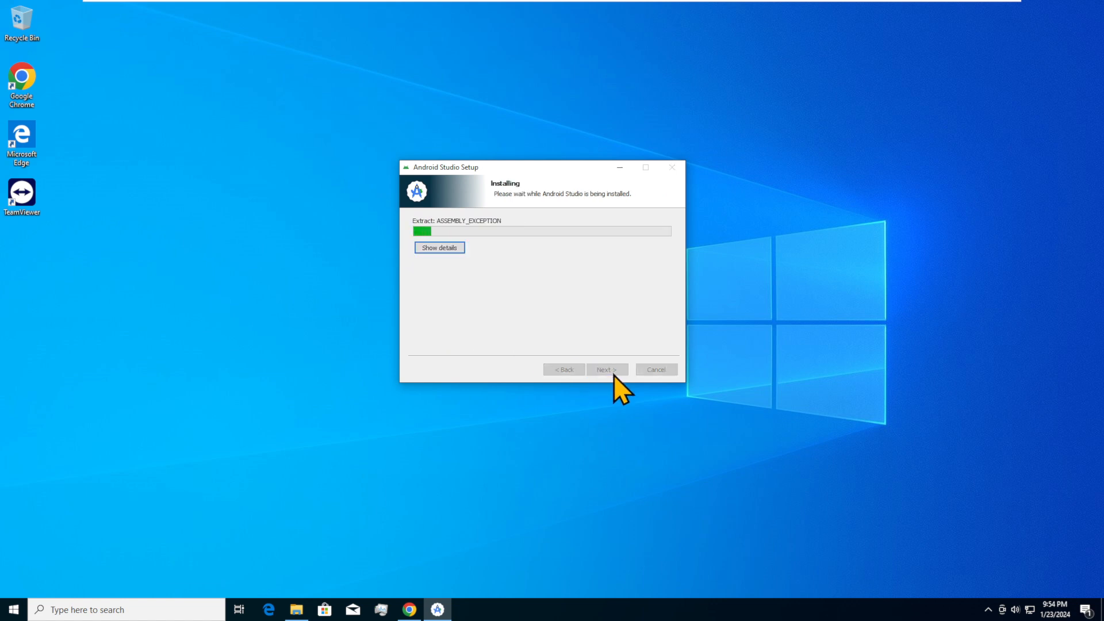
pyautogui.click(439, 248)
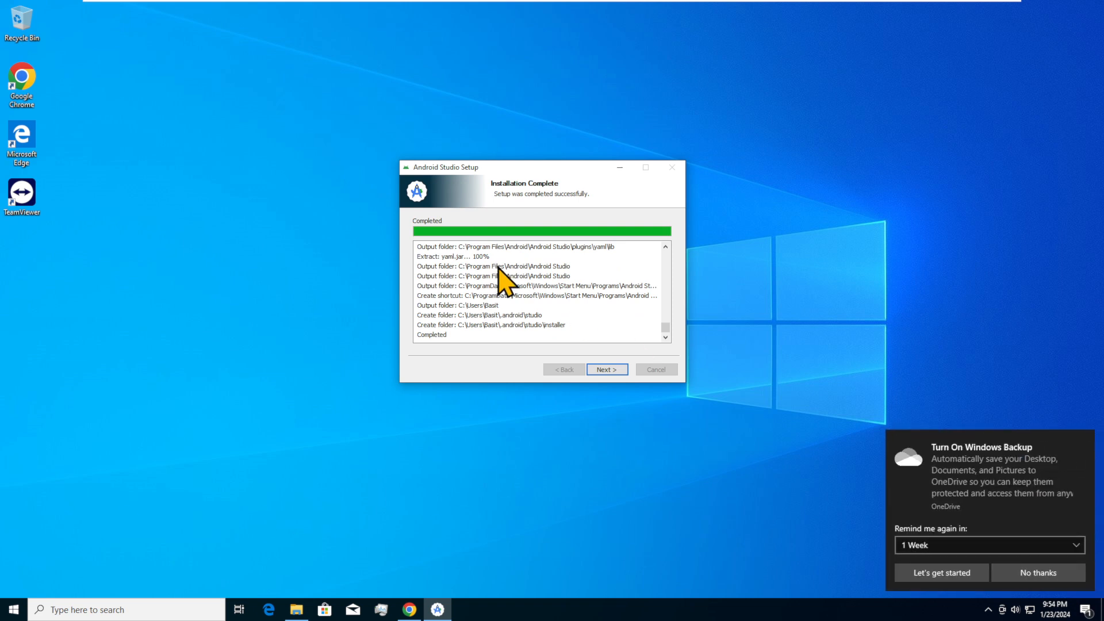
# Step: Dismiss the Windows backup notification, complete the installer with Android Studio starting, import no settings and decline sending usage statistics
pyautogui.click(1082, 439)
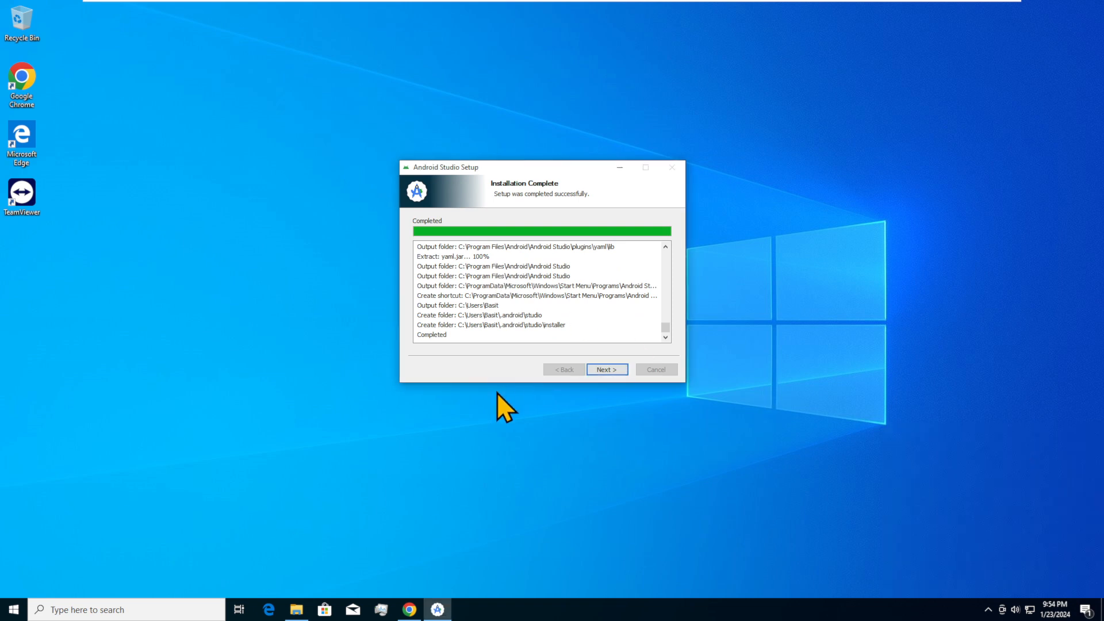
pyautogui.click(611, 372)
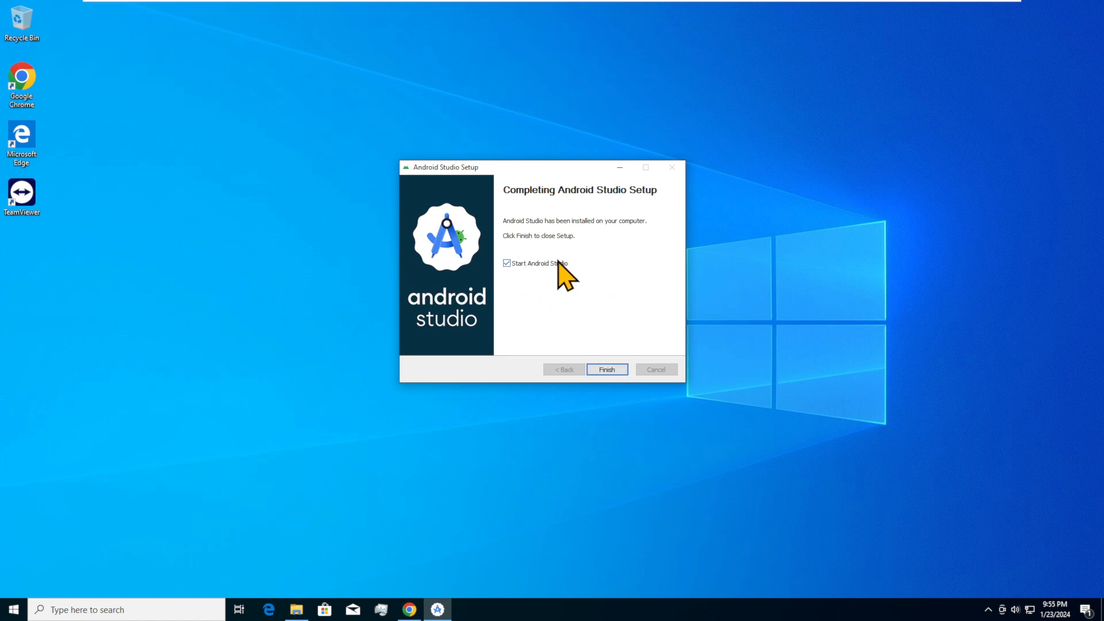
pyautogui.click(609, 370)
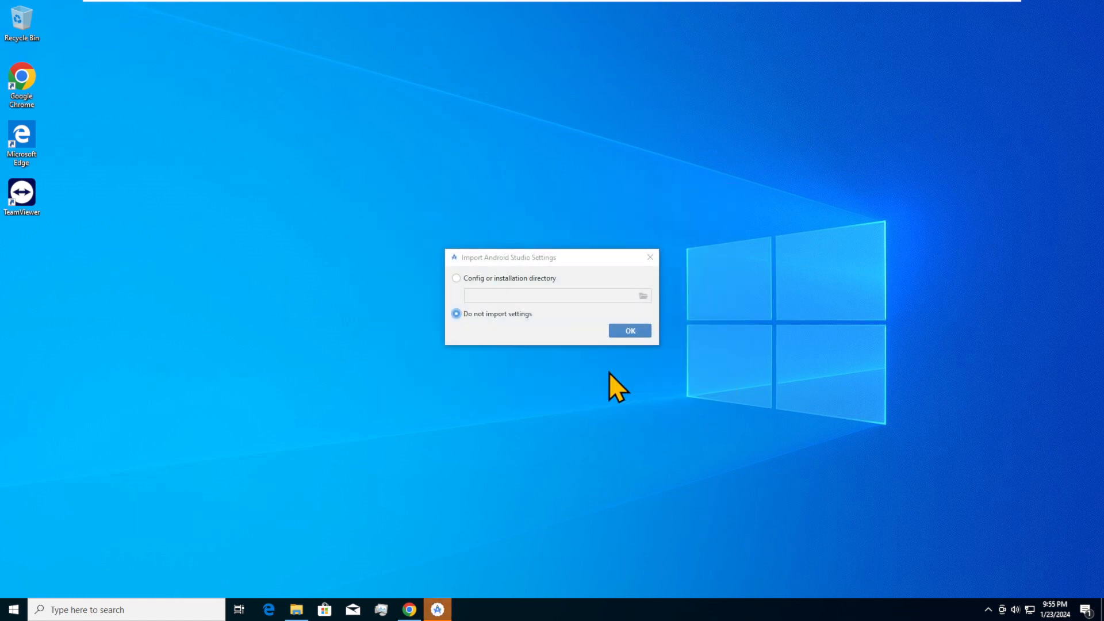
pyautogui.click(618, 330)
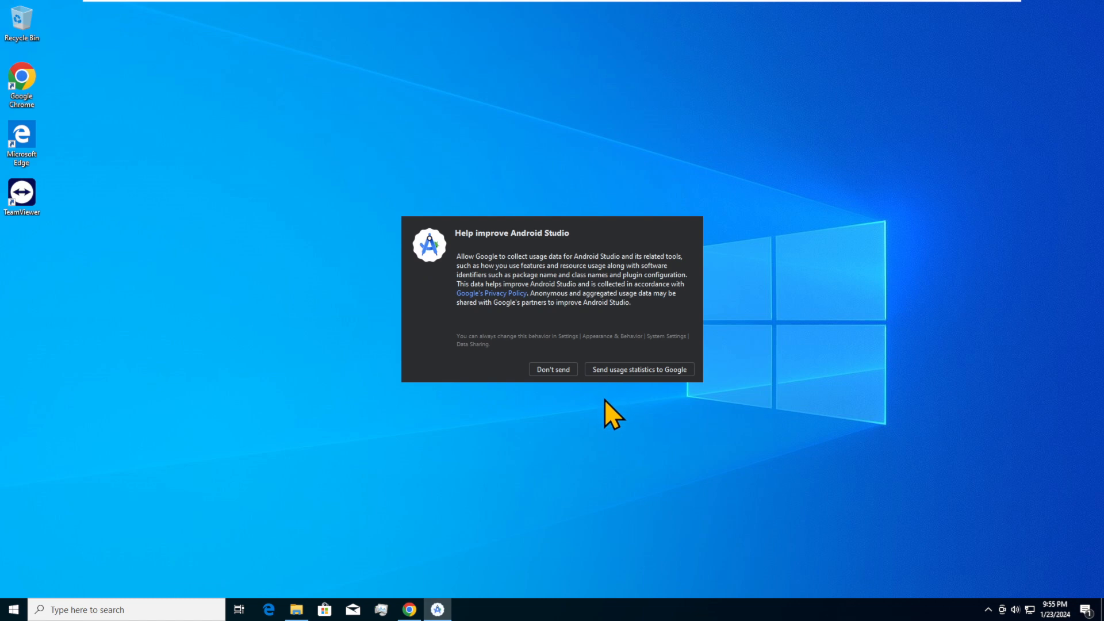
pyautogui.click(545, 373)
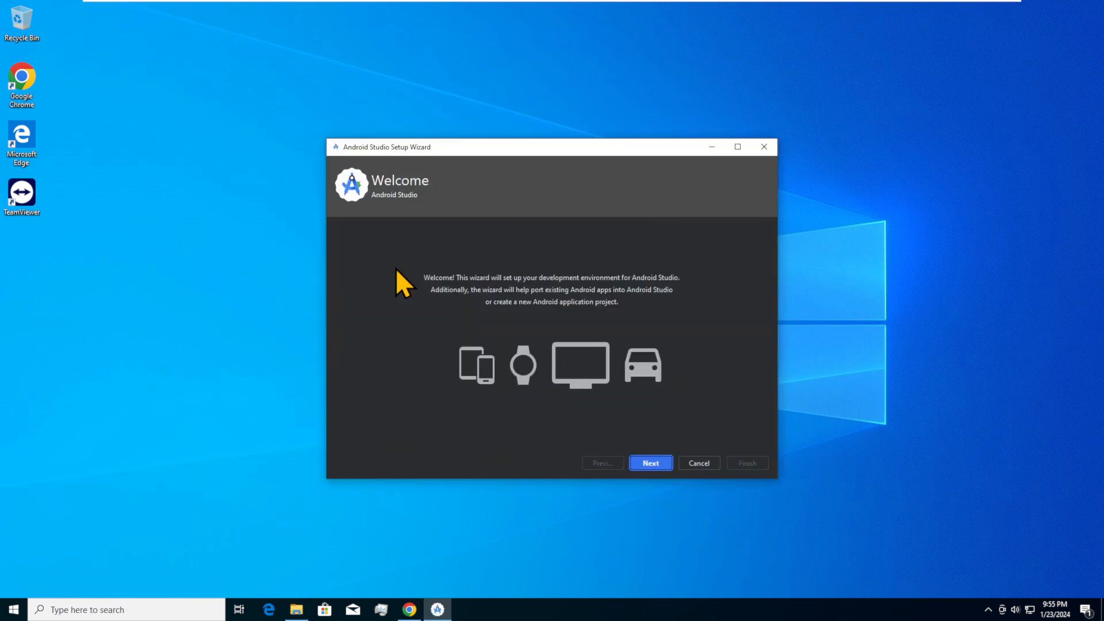
# Step: Choose the Standard setup type in the Android Studio Setup Wizard and review the SDK components listed for download
pyautogui.moveTo(513, 149); pyautogui.dragTo(518, 117)
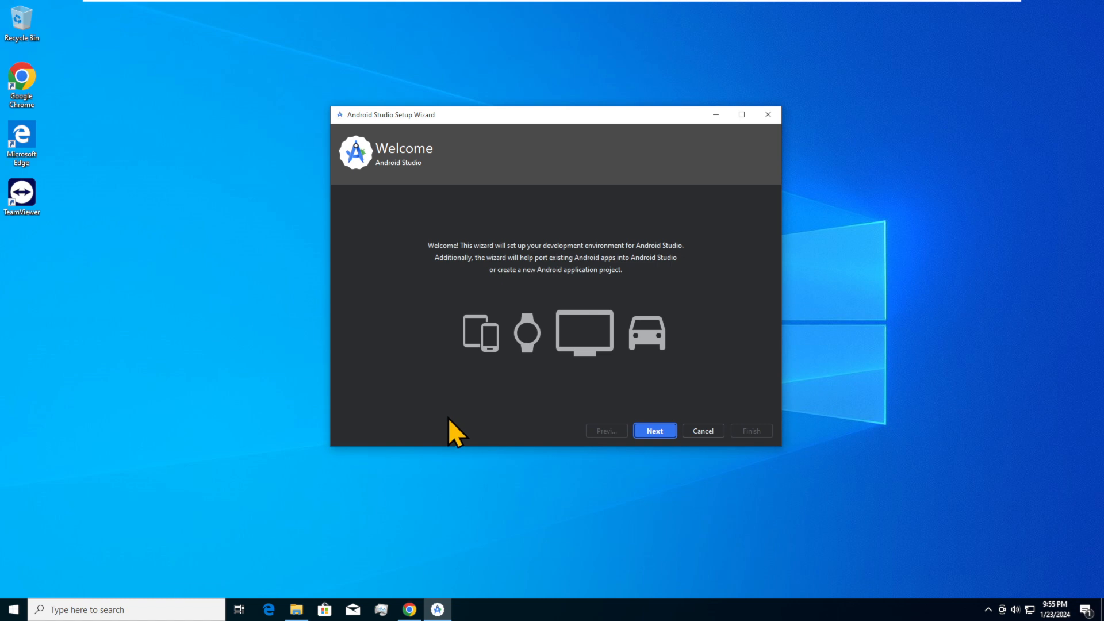
pyautogui.click(647, 432)
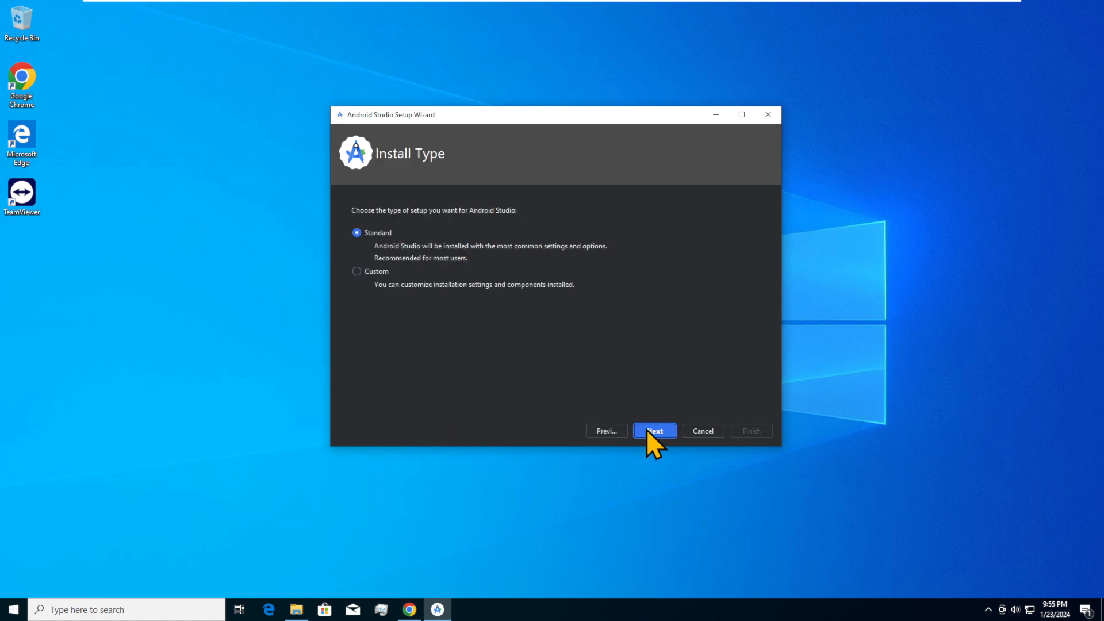
pyautogui.click(647, 431)
pyautogui.scroll(3, 644, 351)
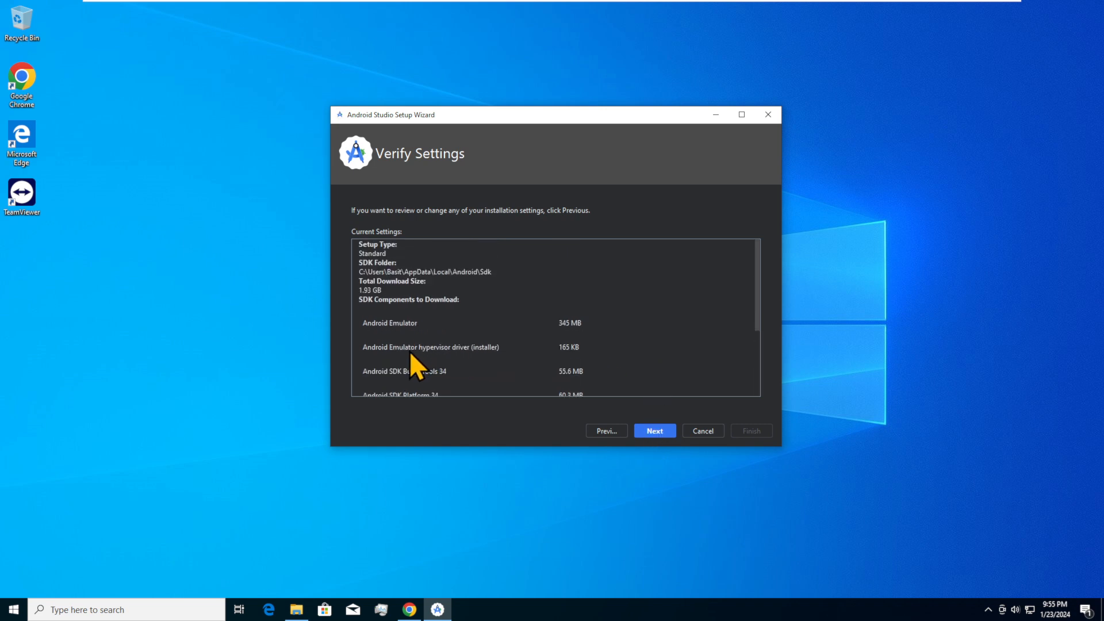
pyautogui.scroll(-1, 423, 357)
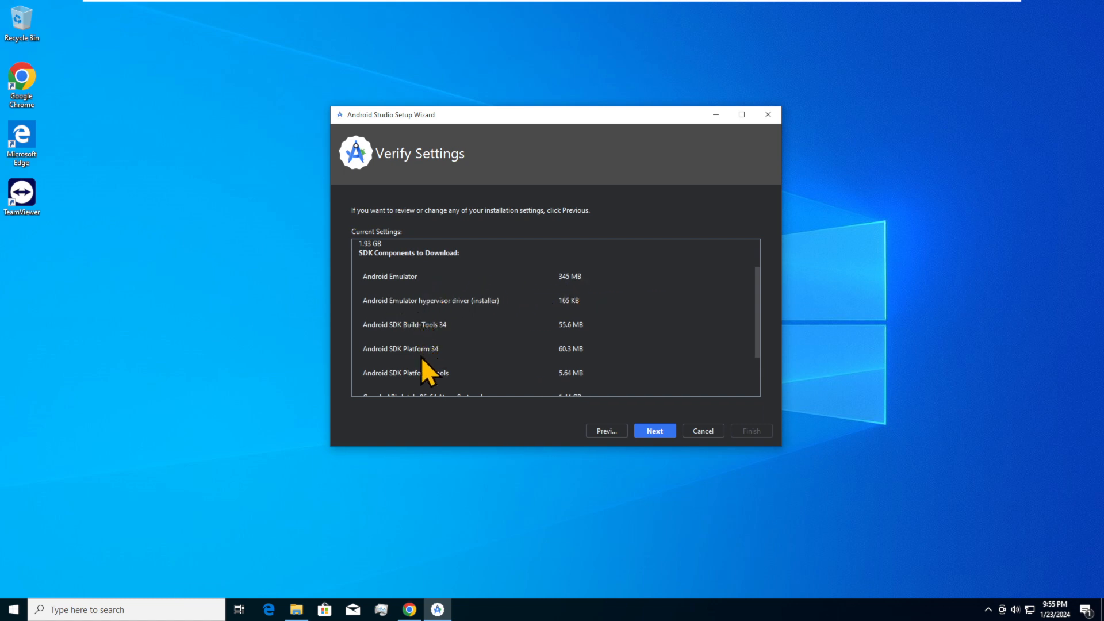
pyautogui.scroll(-2, 421, 357)
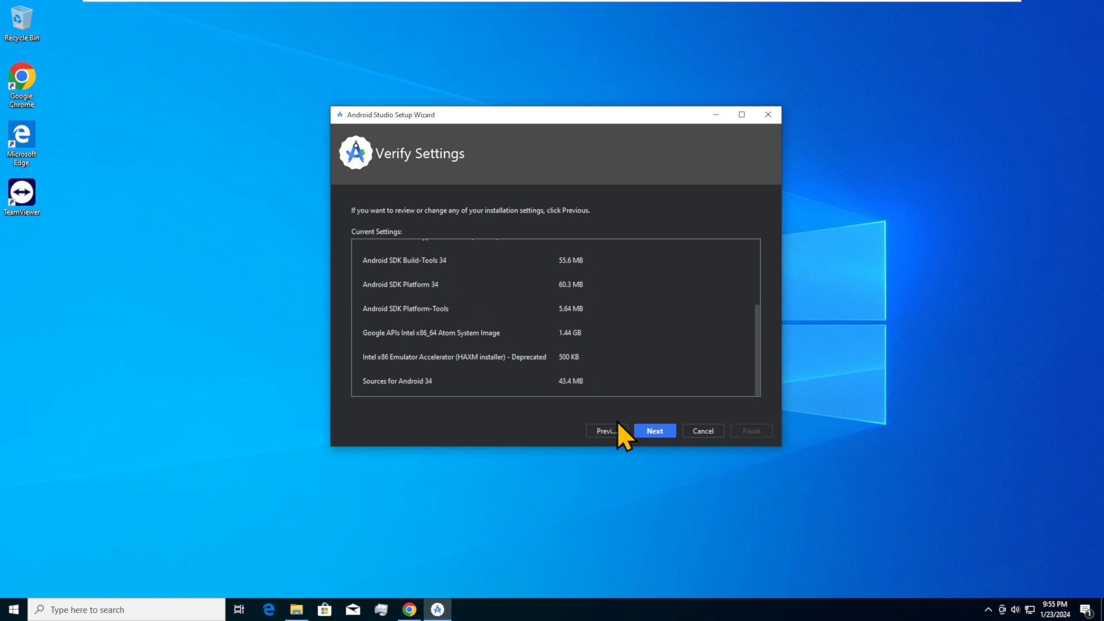
pyautogui.click(650, 430)
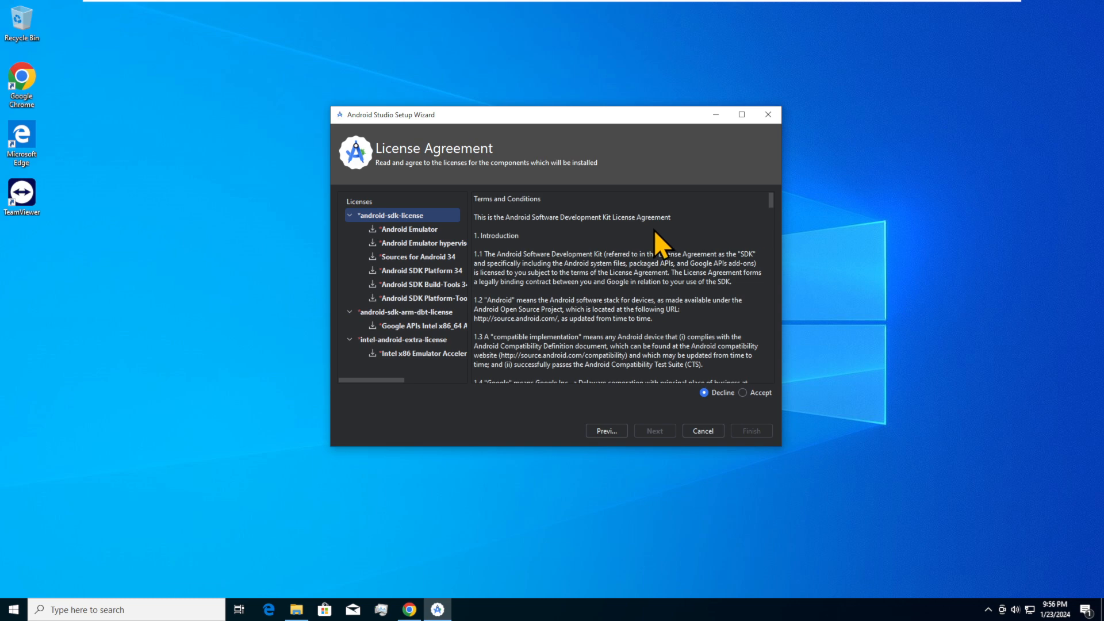
# Step: Accept the android-sdk-license, android-sdk-arm-dbt-license and intel-android-extra-license agreements and start downloading the components
pyautogui.click(743, 392)
pyautogui.scroll(-10, 563, 258)
pyautogui.scroll(-20, 571, 275)
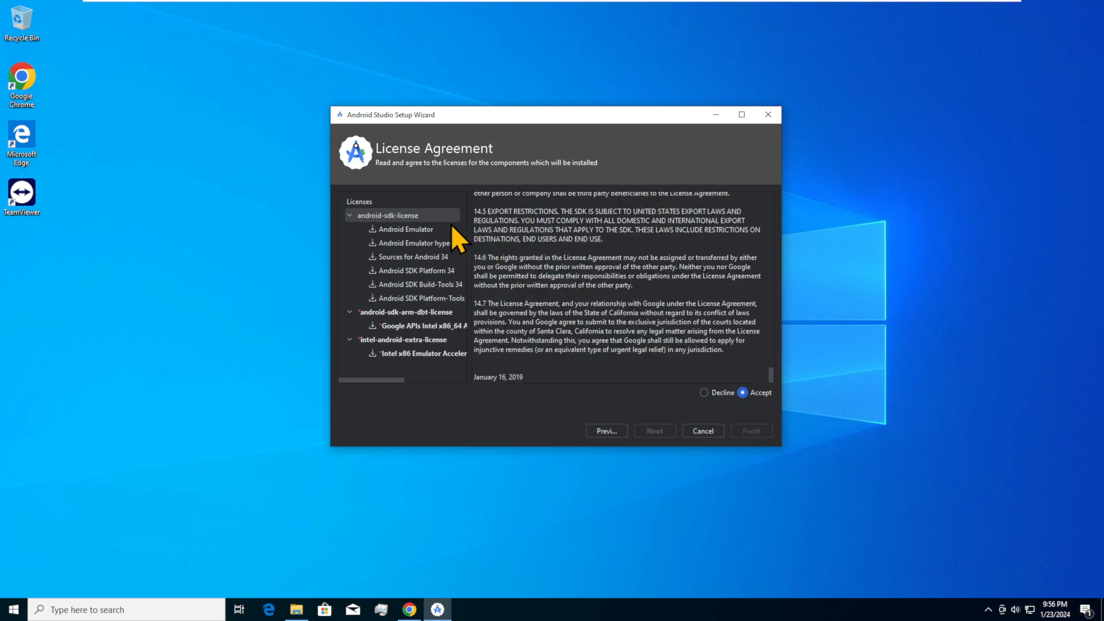
pyautogui.click(369, 216)
pyautogui.click(388, 312)
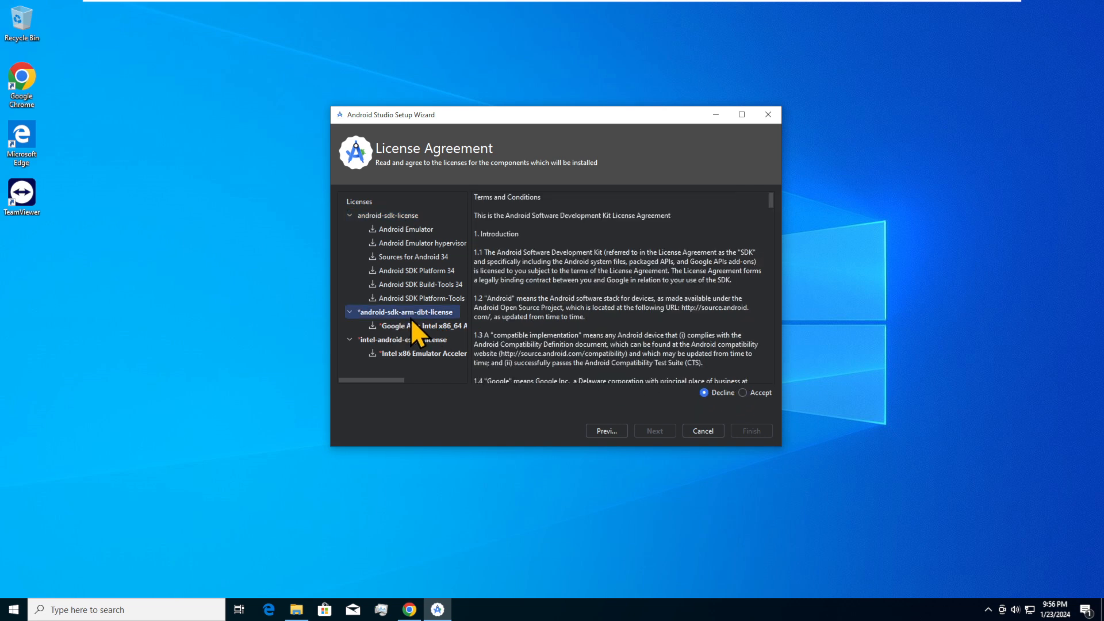
pyautogui.click(758, 394)
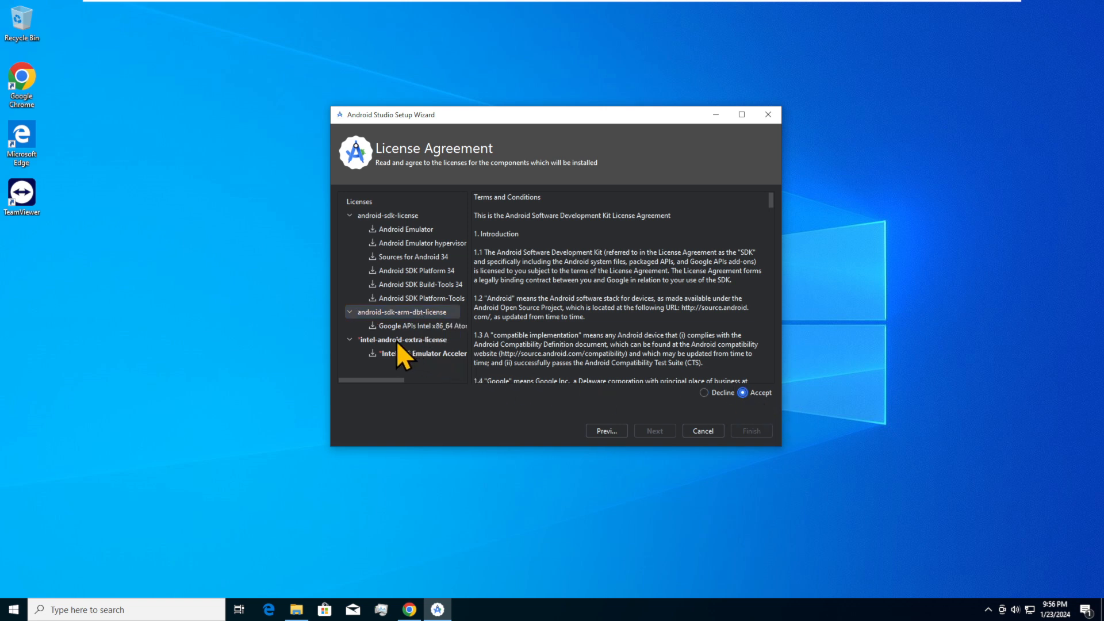
pyautogui.click(396, 341)
pyautogui.click(743, 393)
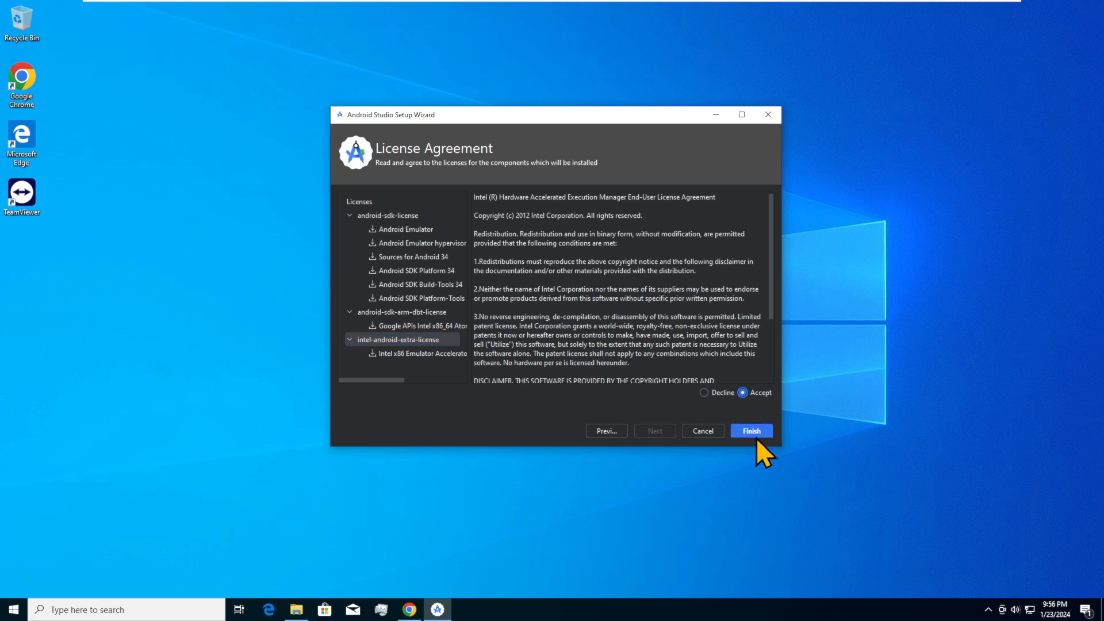
pyautogui.click(753, 432)
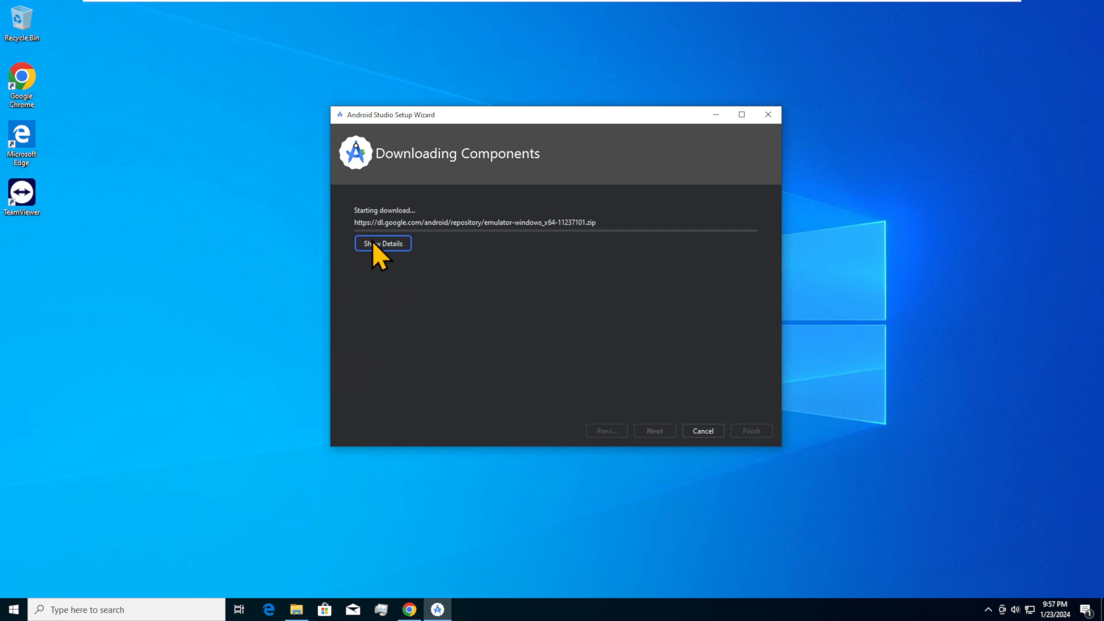
# Step: Show the component download details and examine the Android Emulator download entry
pyautogui.click(399, 248)
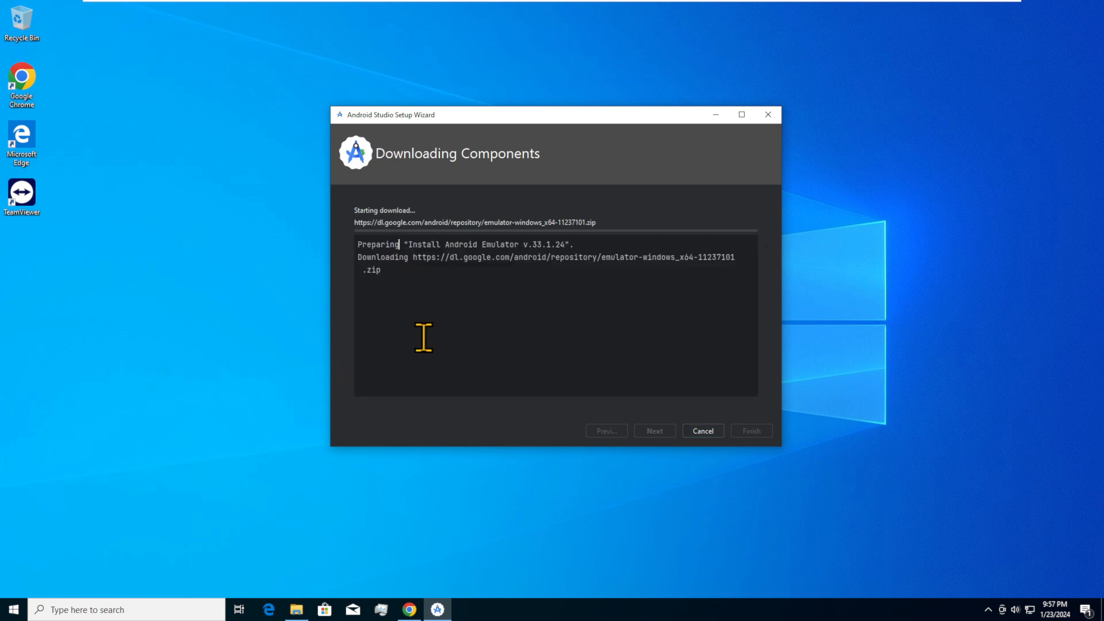
pyautogui.click(406, 275)
pyautogui.moveTo(603, 257); pyautogui.dragTo(702, 256)
pyautogui.click(666, 277)
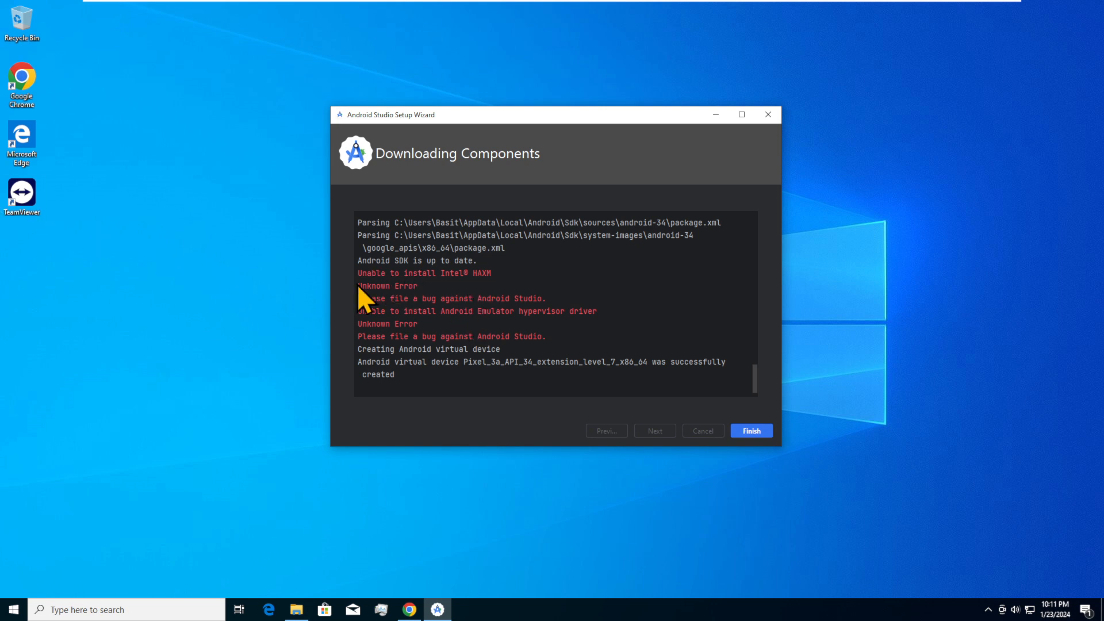
# Step: Highlight the Intel HAXM and Android Emulator hypervisor driver messages in the log and finish the setup wizard
pyautogui.moveTo(360, 273); pyautogui.dragTo(569, 333)
pyautogui.click(517, 322)
pyautogui.moveTo(373, 272); pyautogui.dragTo(557, 337)
pyautogui.click(558, 337)
pyautogui.click(764, 432)
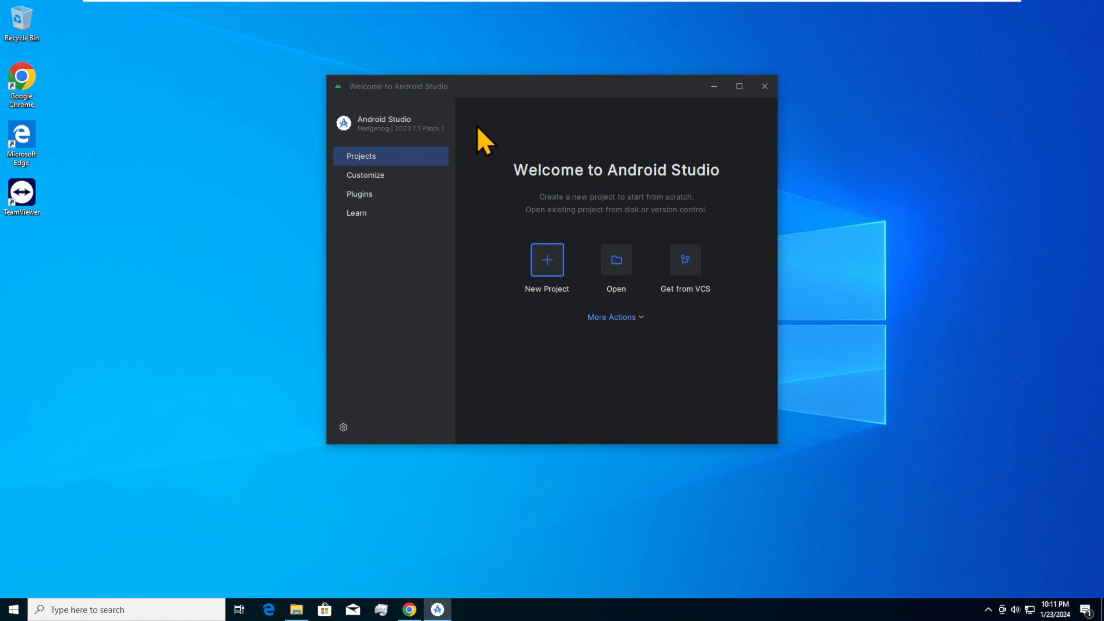
pyautogui.moveTo(543, 92); pyautogui.dragTo(570, 117)
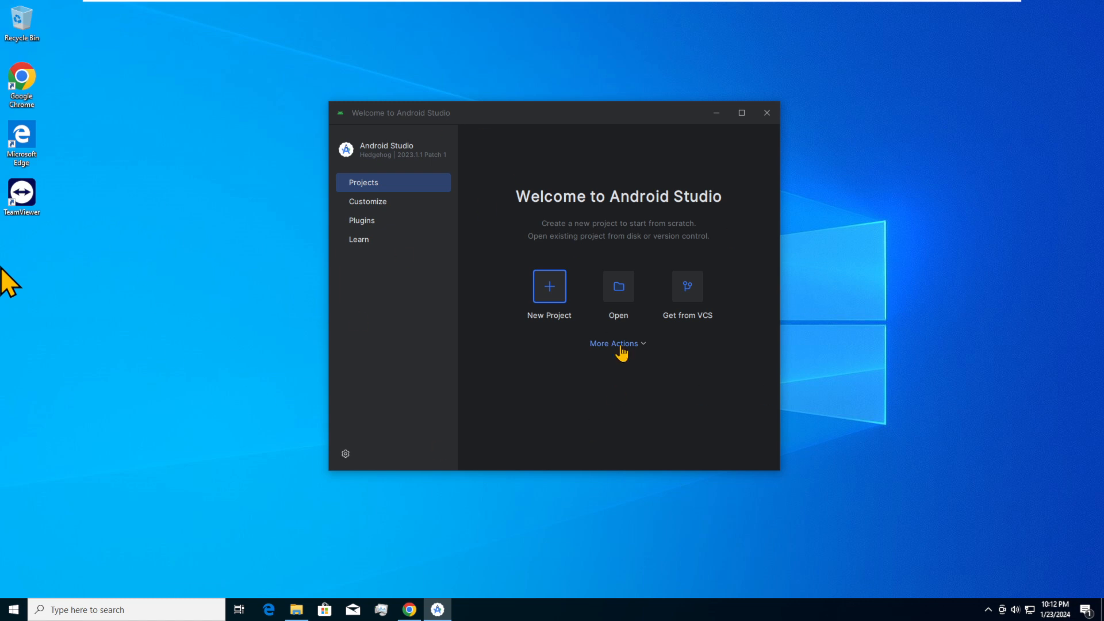
pyautogui.moveTo(598, 119)
pyautogui.mouseDown()
pyautogui.moveTo(724, 153)
pyautogui.moveTo(626, 116)
pyautogui.moveTo(596, 119)
pyautogui.mouseUp()
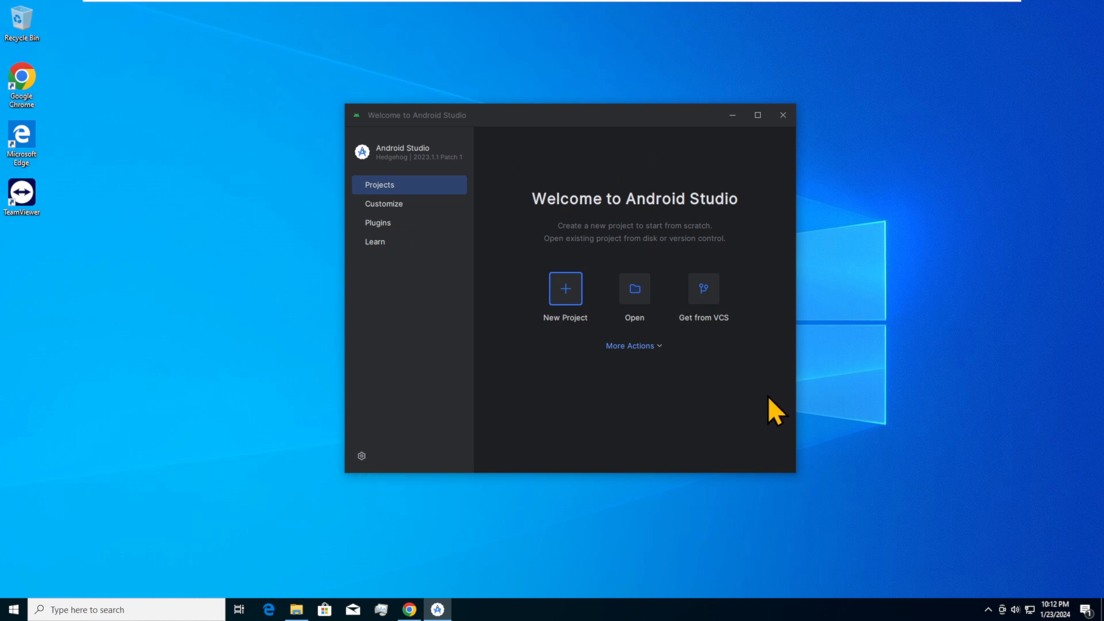
pyautogui.click(360, 456)
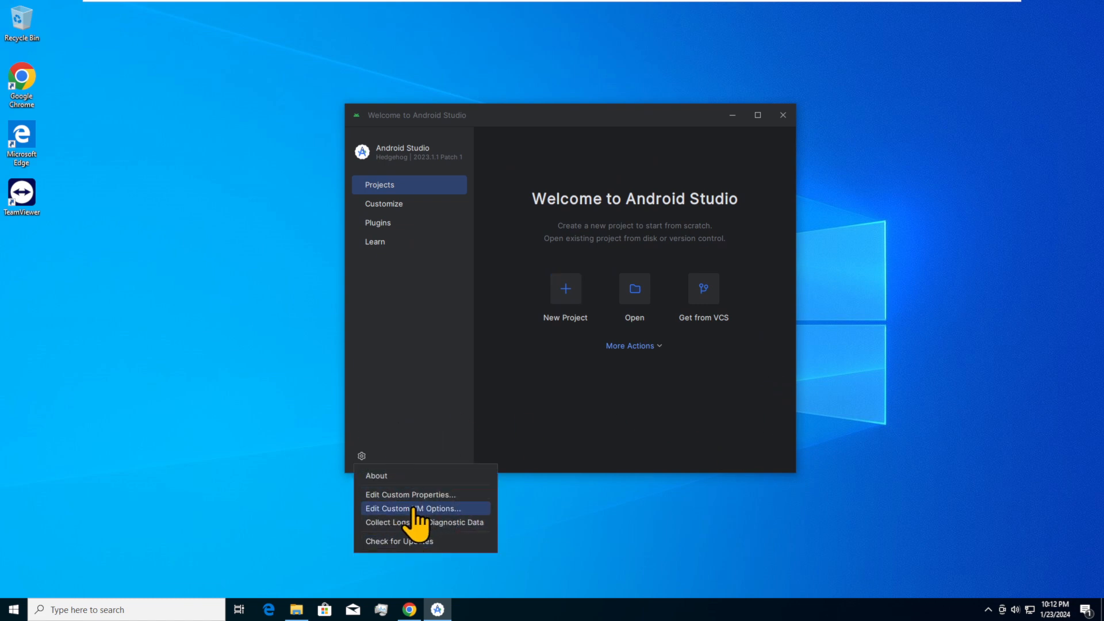
pyautogui.click(389, 293)
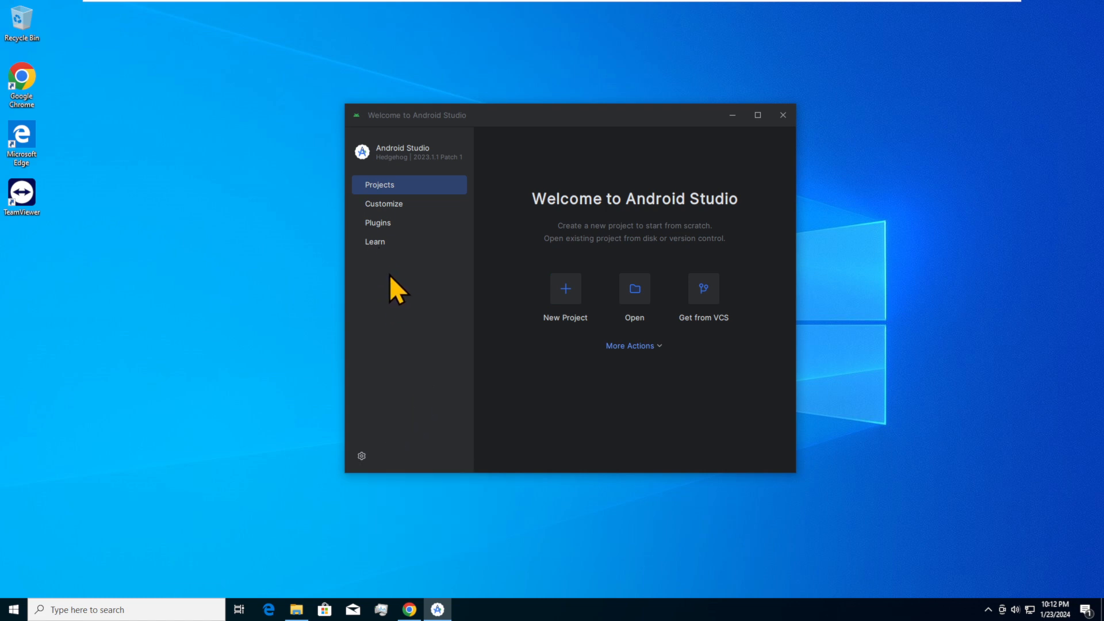
# Step: Open the full Android Studio settings and search the plugin marketplace for Flutter
pyautogui.click(391, 203)
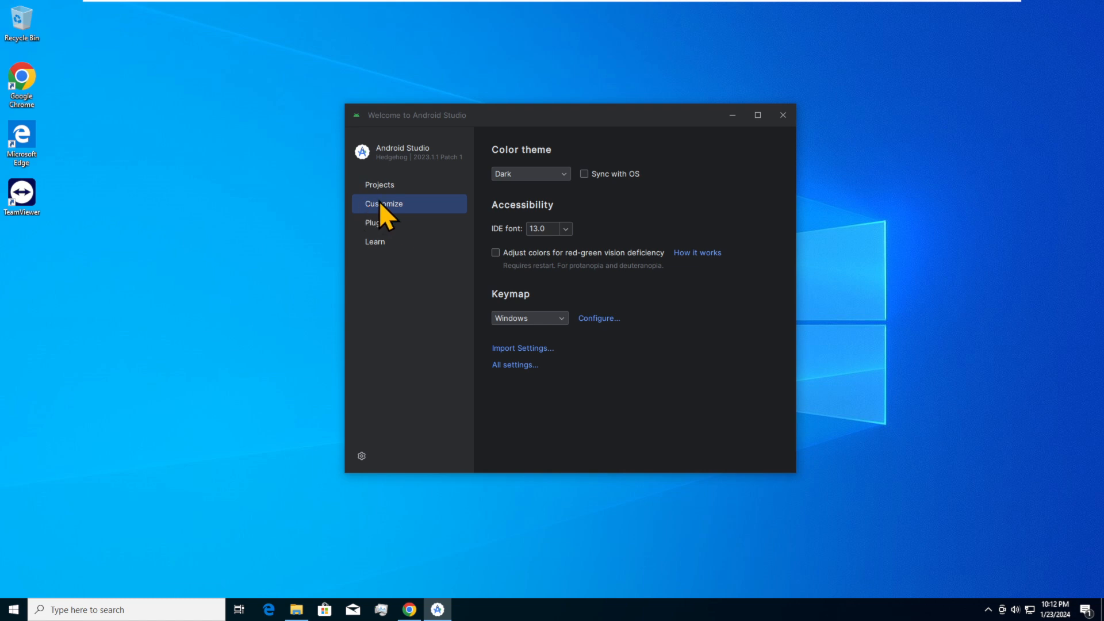
pyautogui.click(517, 365)
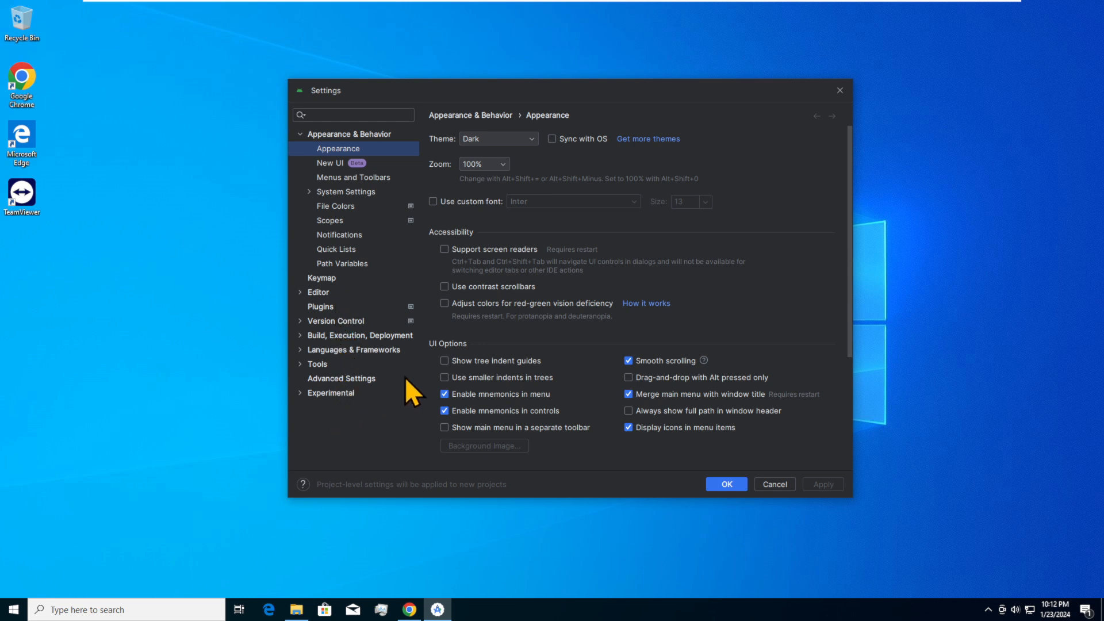
pyautogui.click(330, 309)
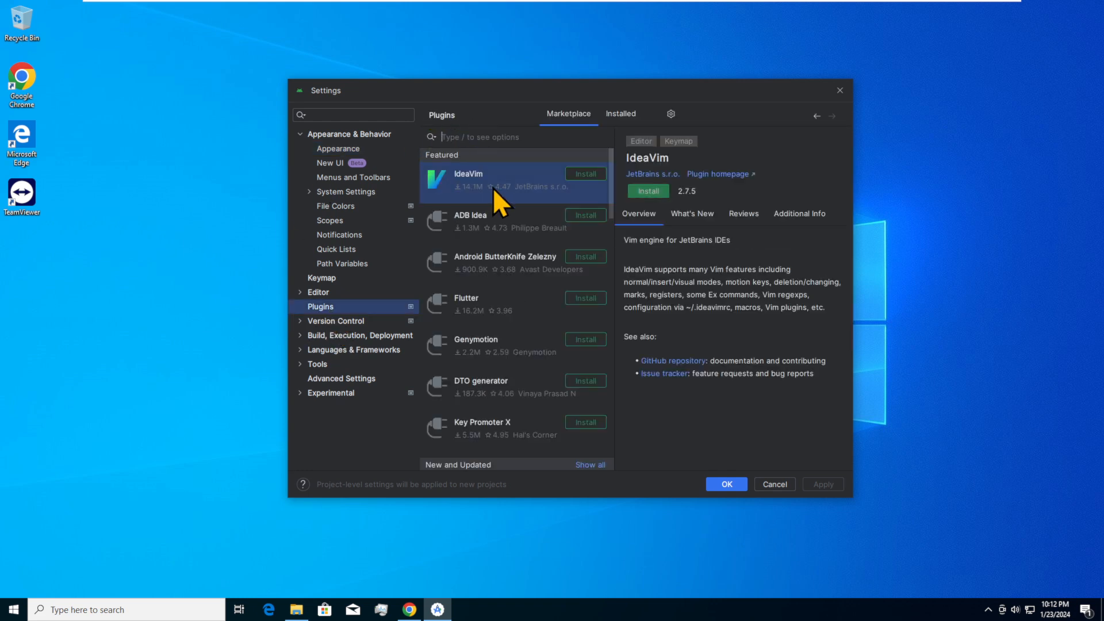
pyautogui.write('Flutter')
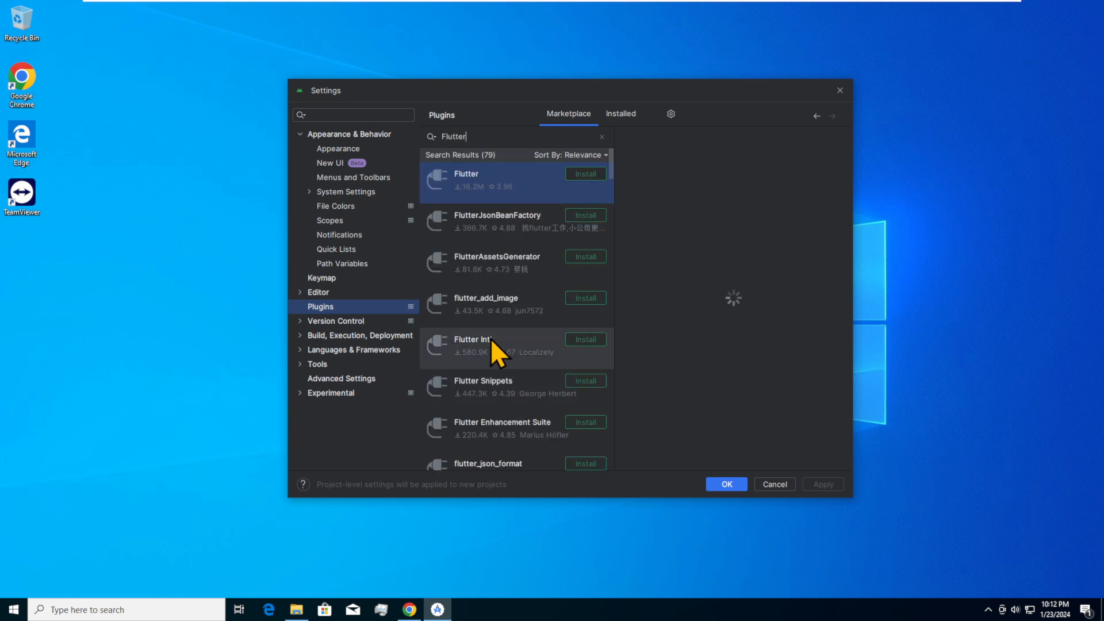
pyautogui.scroll(-3, 489, 346)
pyautogui.scroll(2, 489, 346)
pyautogui.scroll(1, 489, 346)
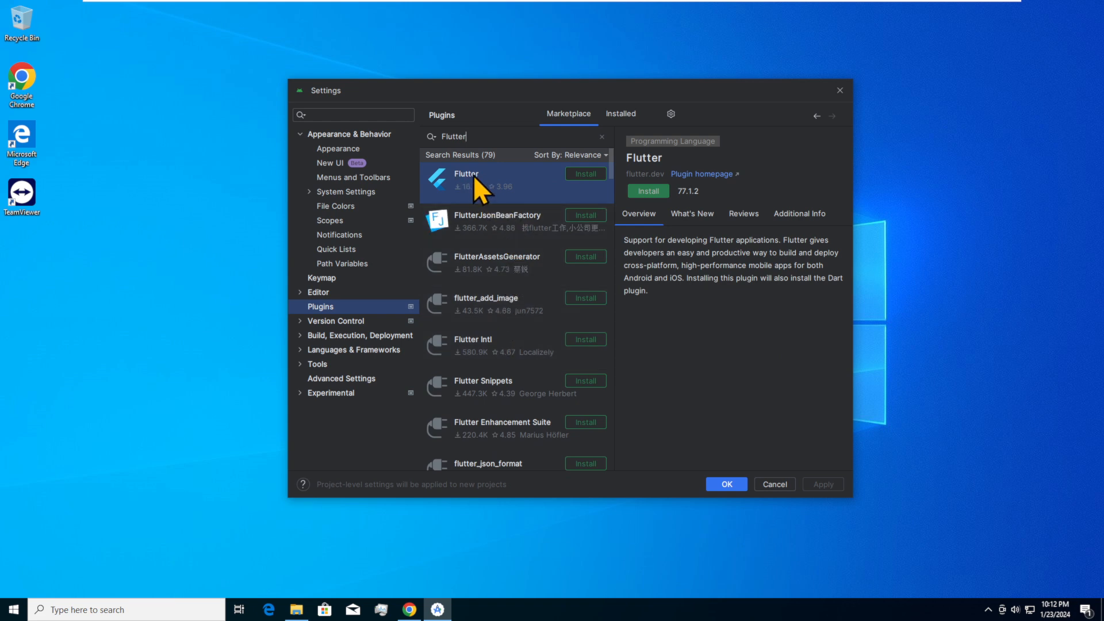
# Step: Install the Flutter plugin together with its required Dart plugin, accepting the third-party notice, and restart Android Studio
pyautogui.click(583, 174)
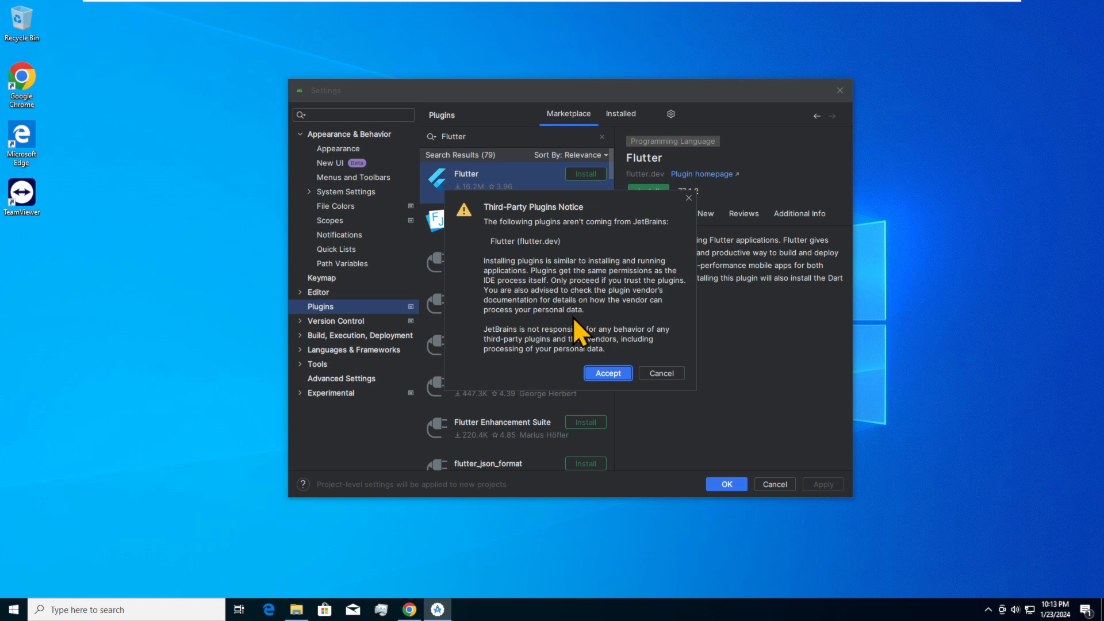
pyautogui.click(603, 374)
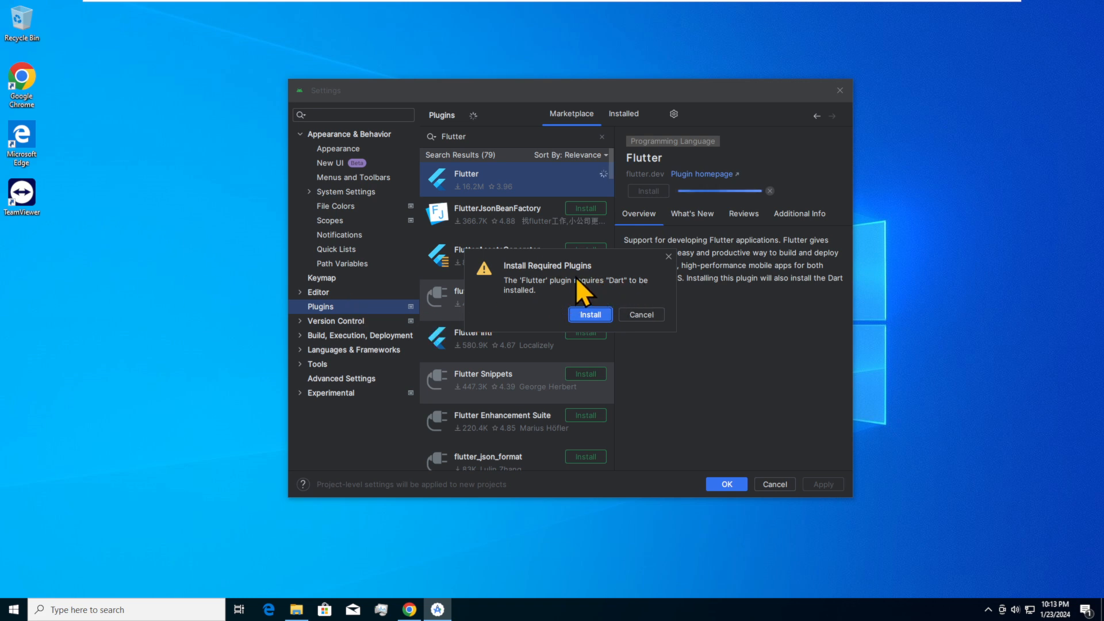
pyautogui.click(579, 310)
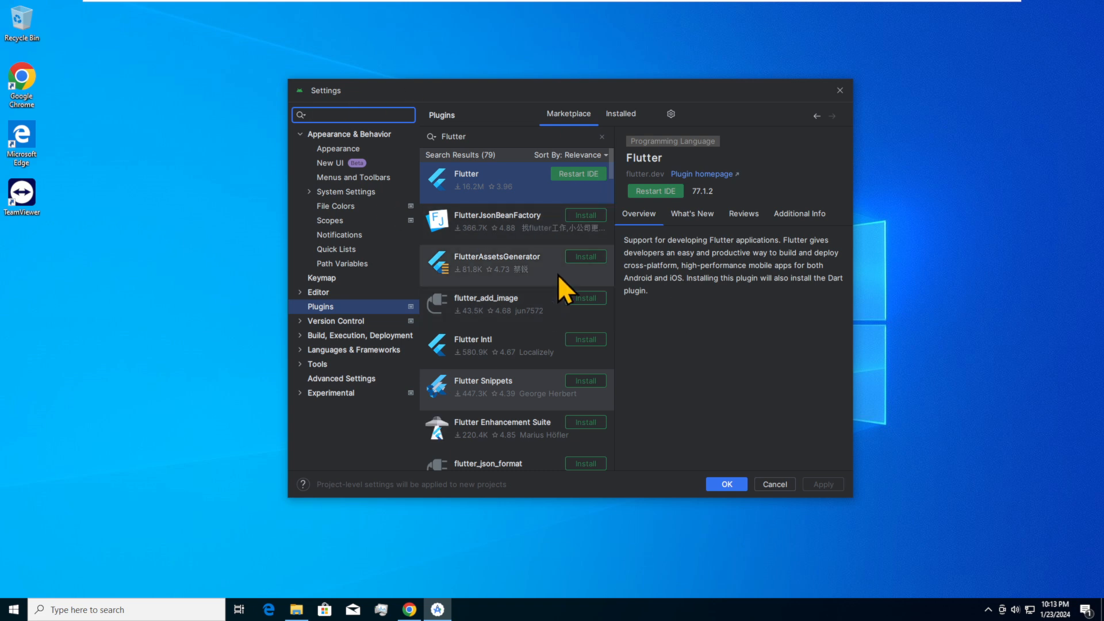
pyautogui.click(575, 177)
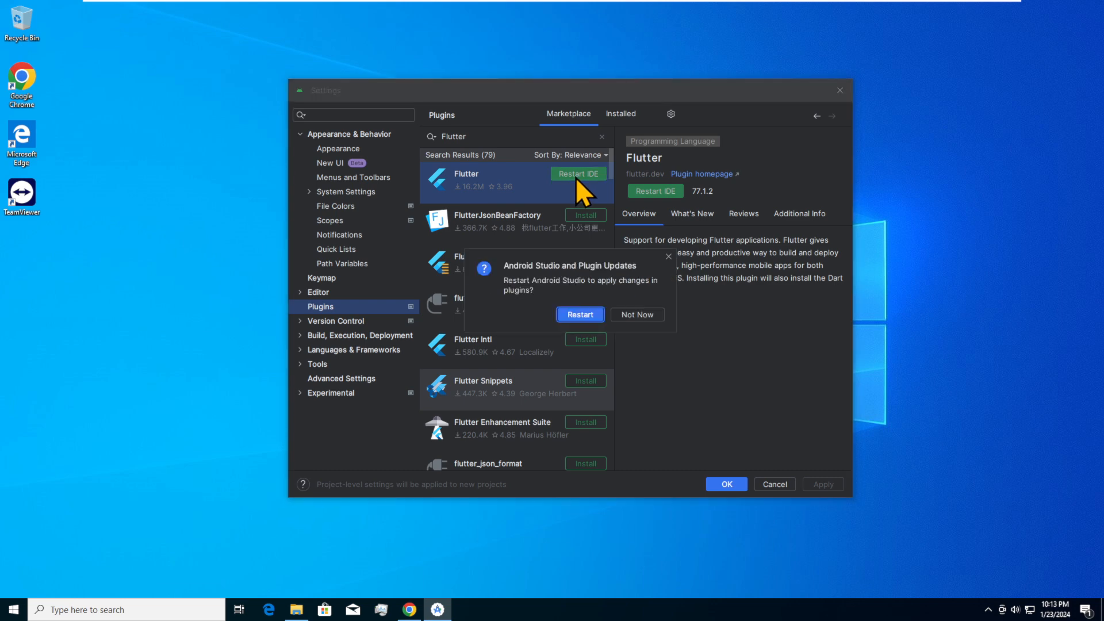
pyautogui.click(581, 316)
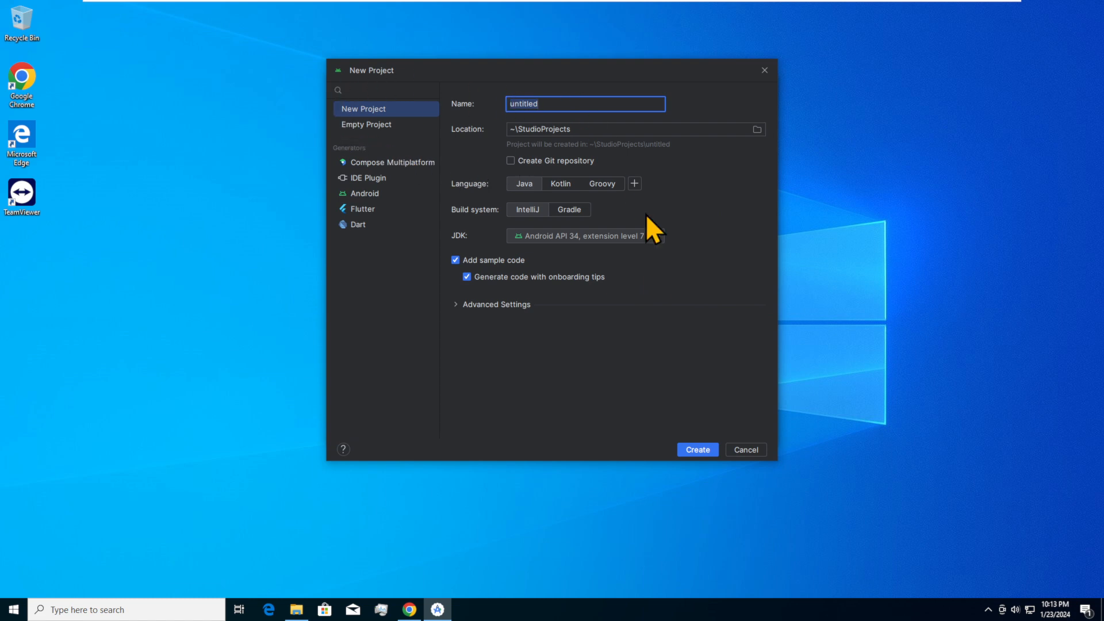
# Step: Choose the Flutter generator for the new project, set the Flutter SDK path to C:\src\flutter\flutter, and continue to the project details
pyautogui.click(361, 208)
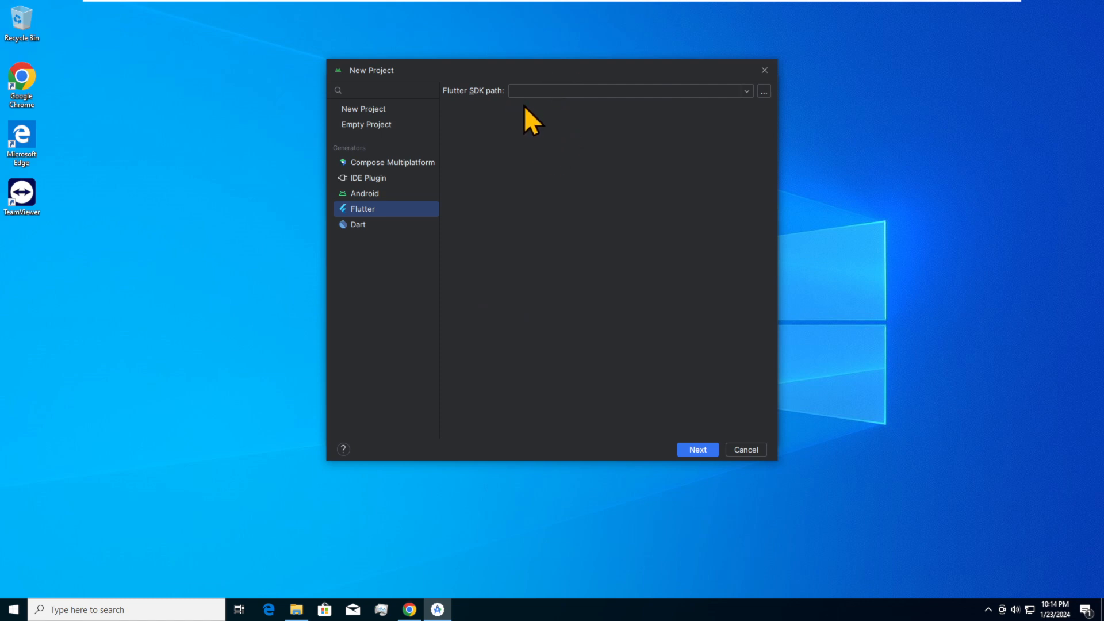
pyautogui.click(762, 93)
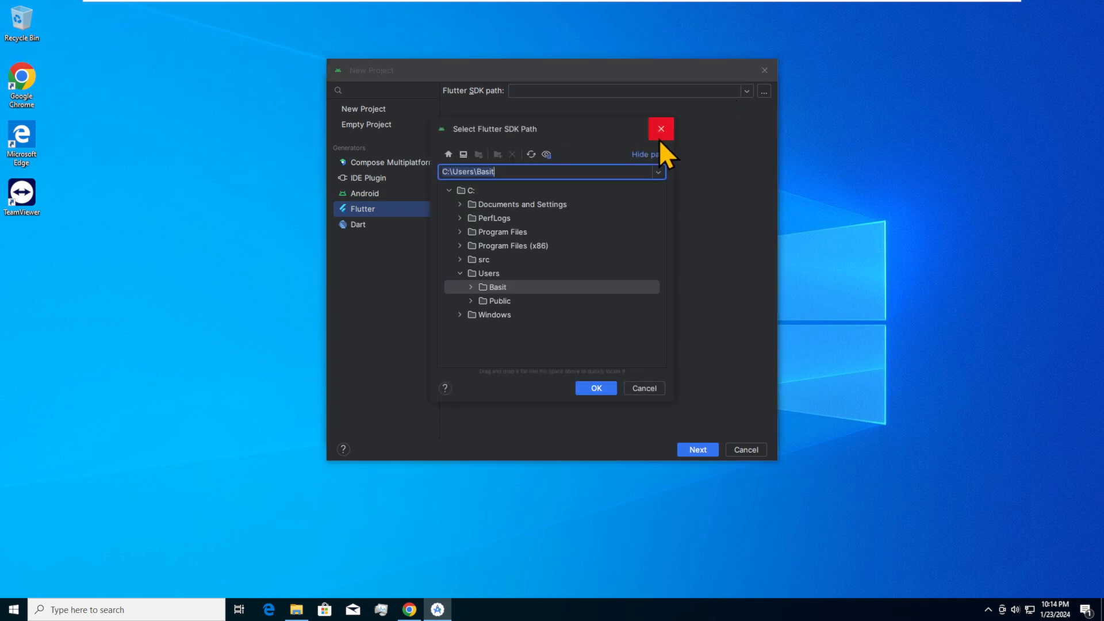
pyautogui.click(460, 259)
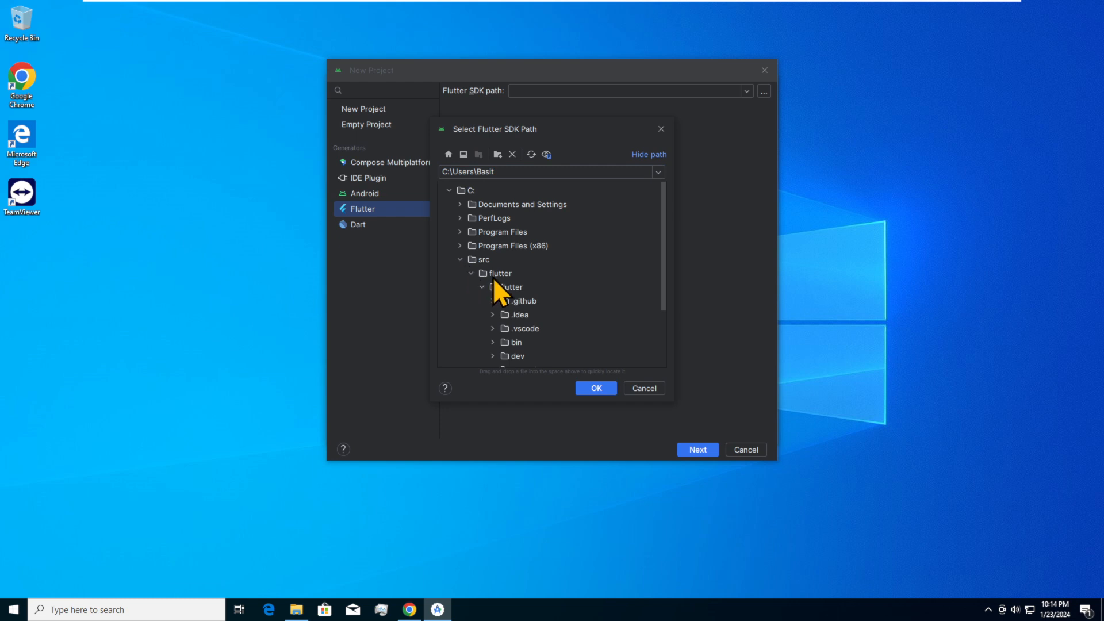
pyautogui.click(494, 279)
pyautogui.click(506, 287)
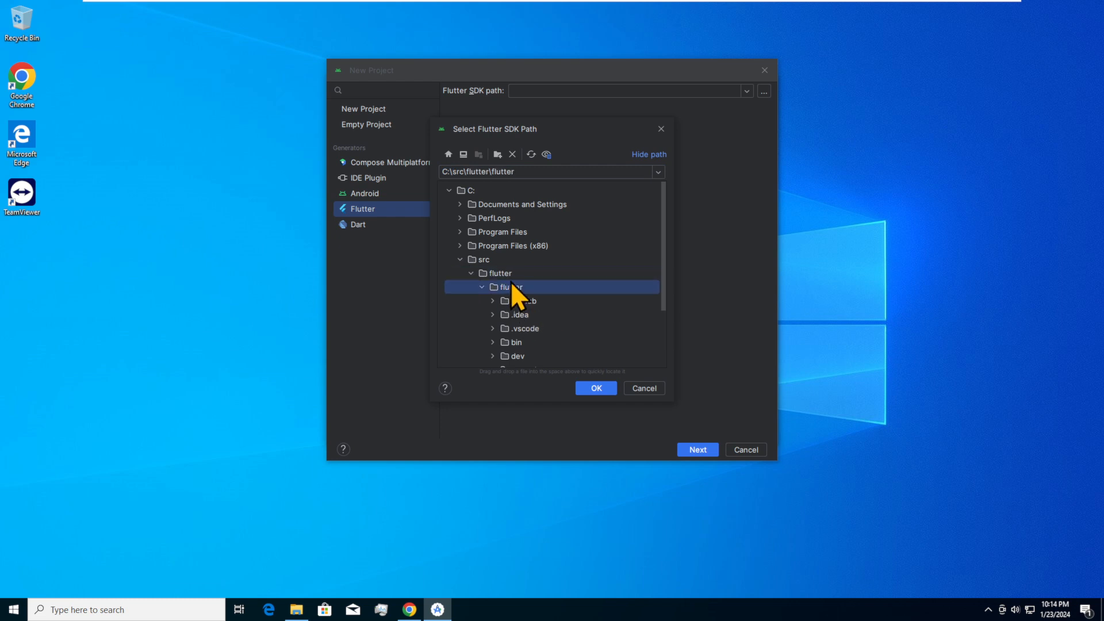
pyautogui.click(585, 390)
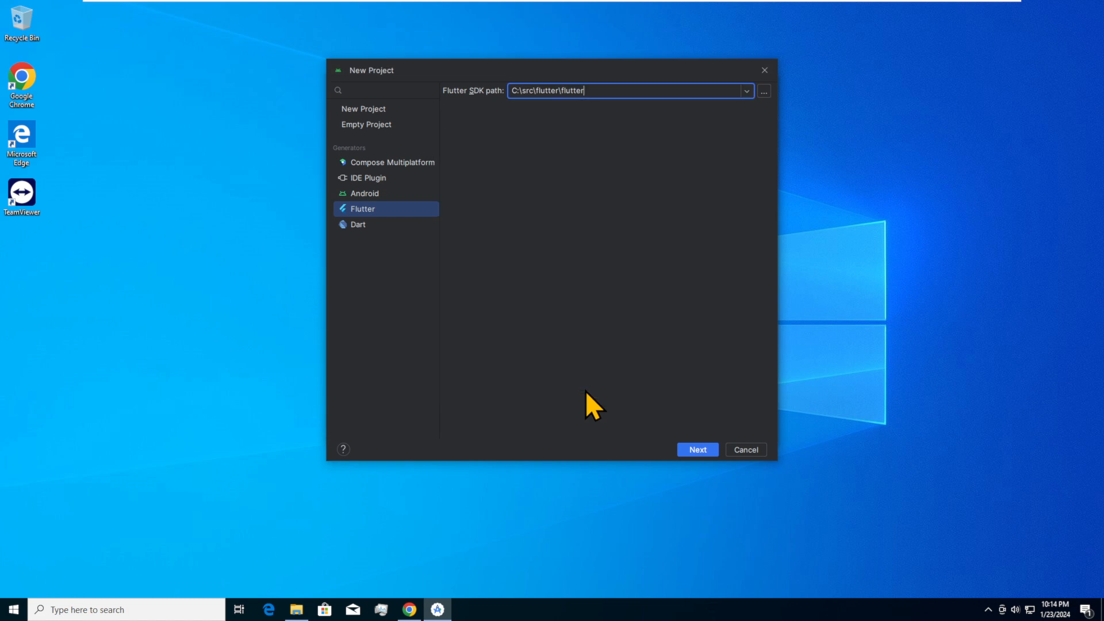
pyautogui.click(698, 450)
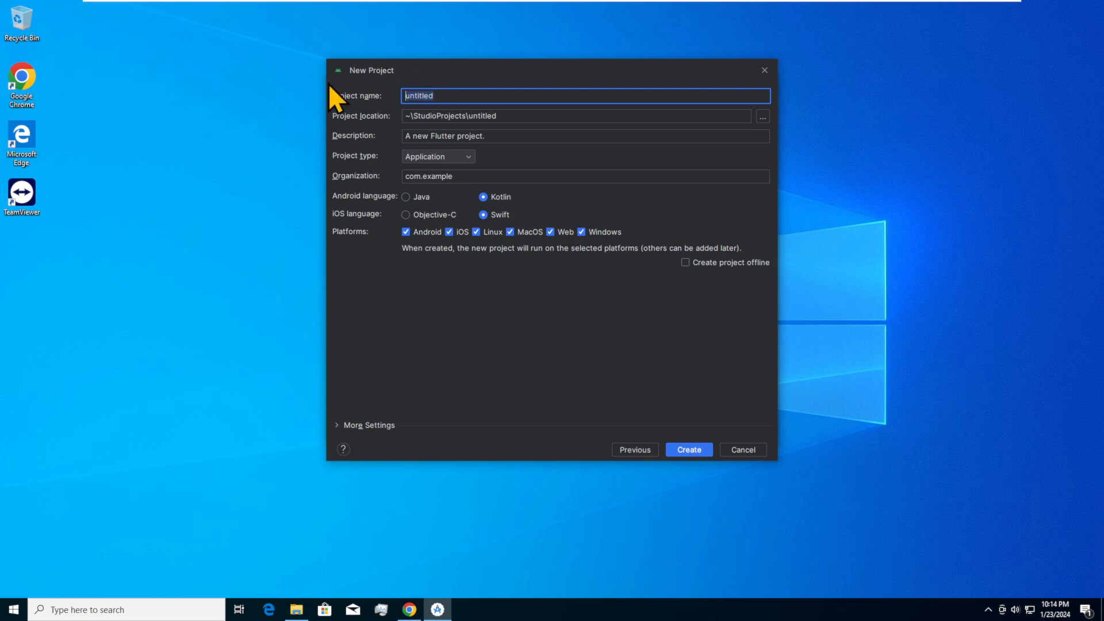
# Step: Name the project myflutter1, look through the project types while keeping Application, and select the organization text
pyautogui.write('myflutter1')
pyautogui.press('Tab')
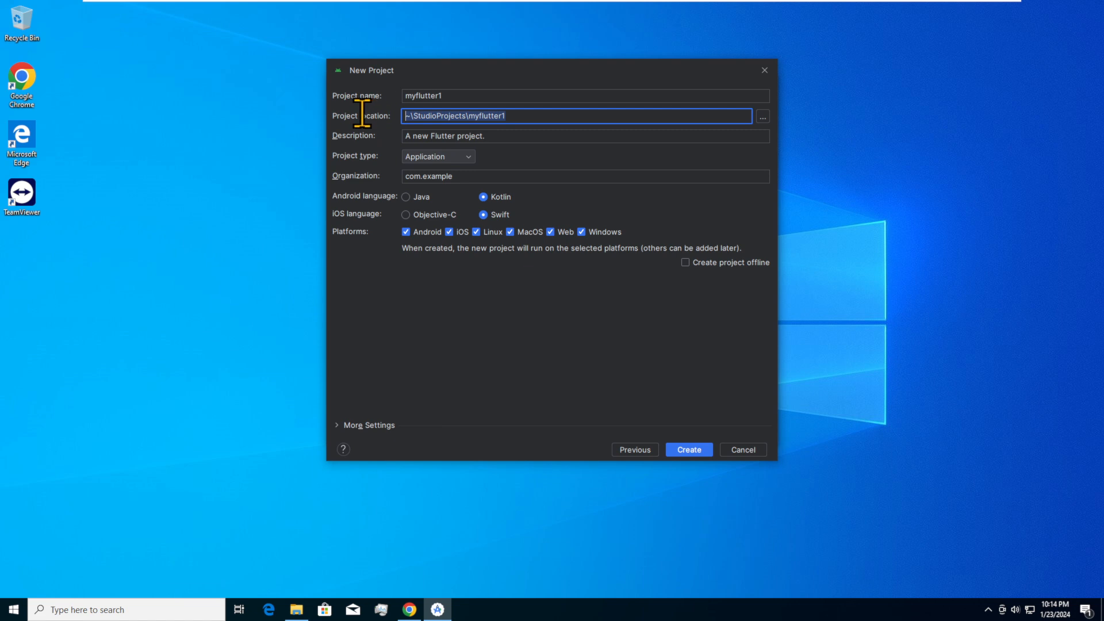
pyautogui.click(478, 115)
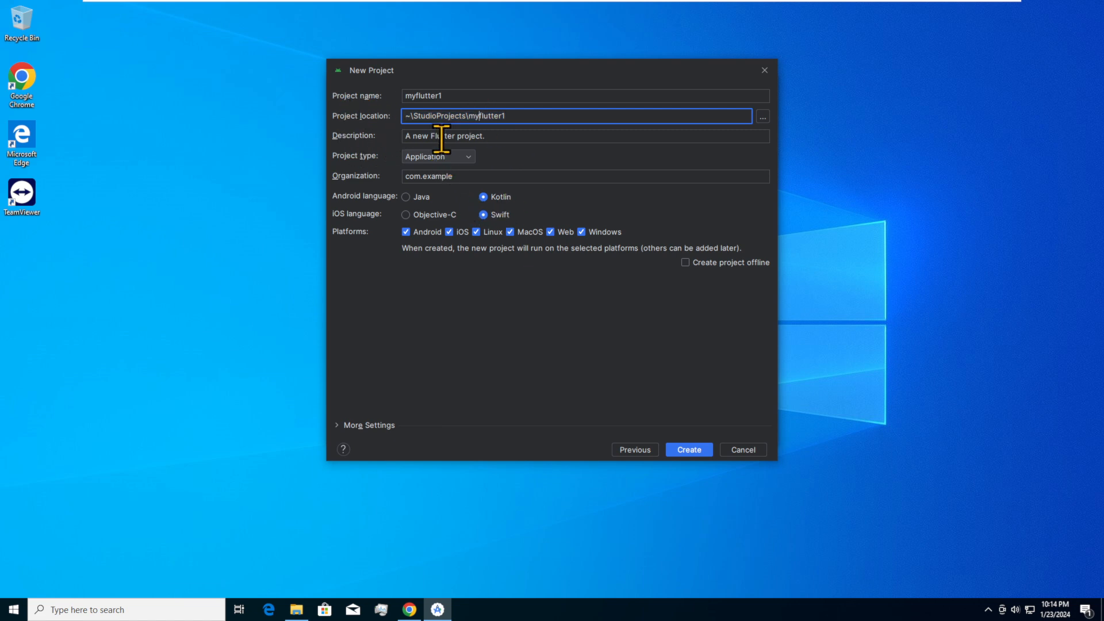
pyautogui.press('Tab')
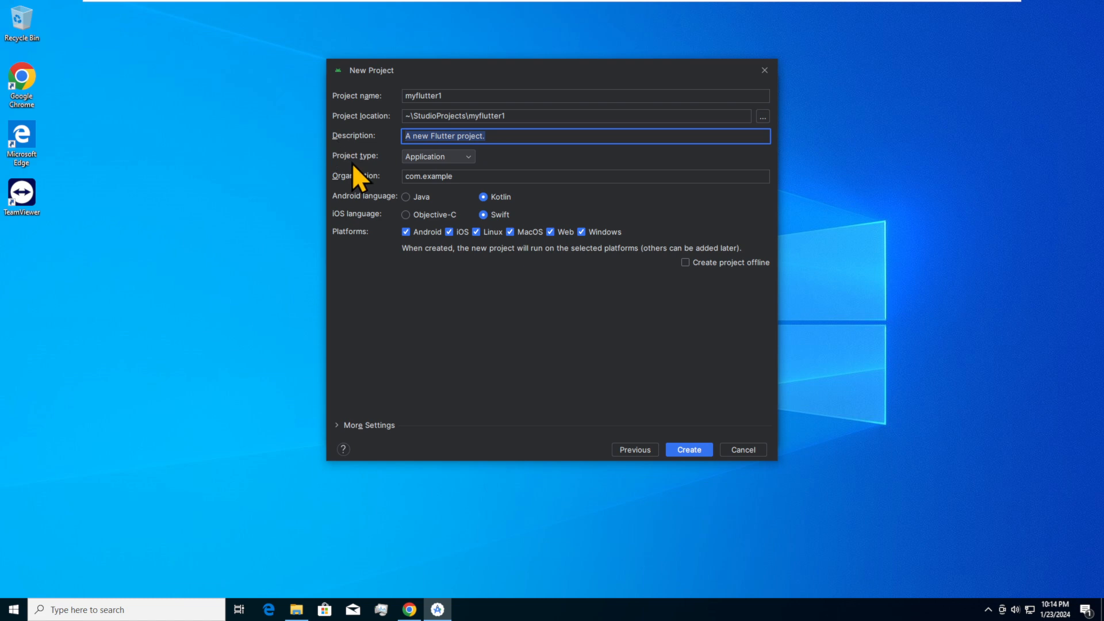
pyautogui.click(469, 155)
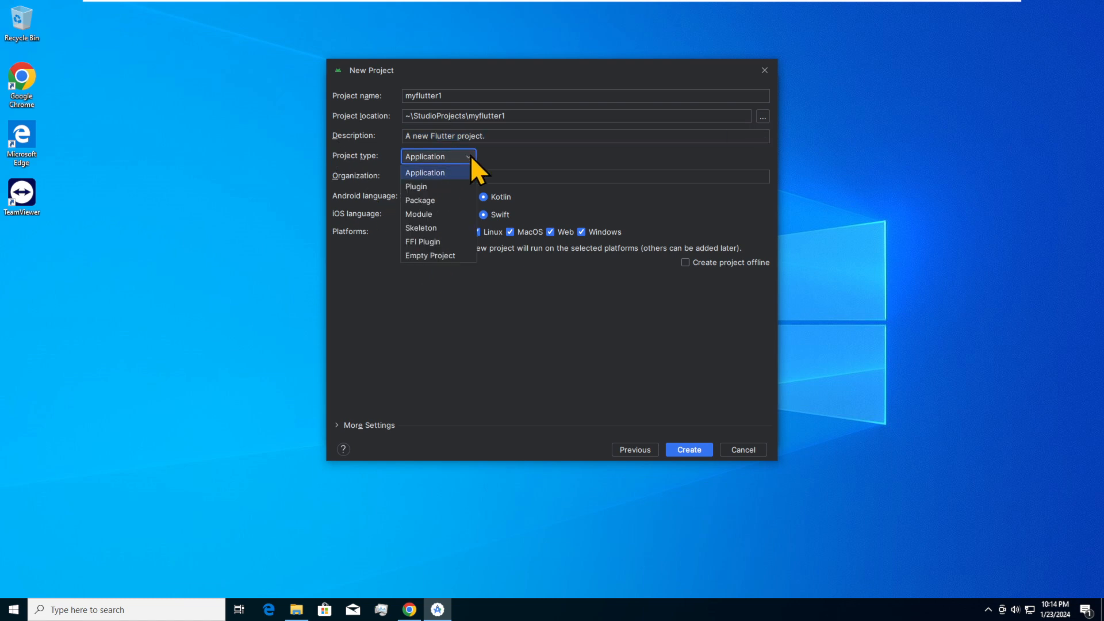
pyautogui.click(471, 155)
pyautogui.click(460, 176)
pyautogui.hotkey('ctrl', 'a')
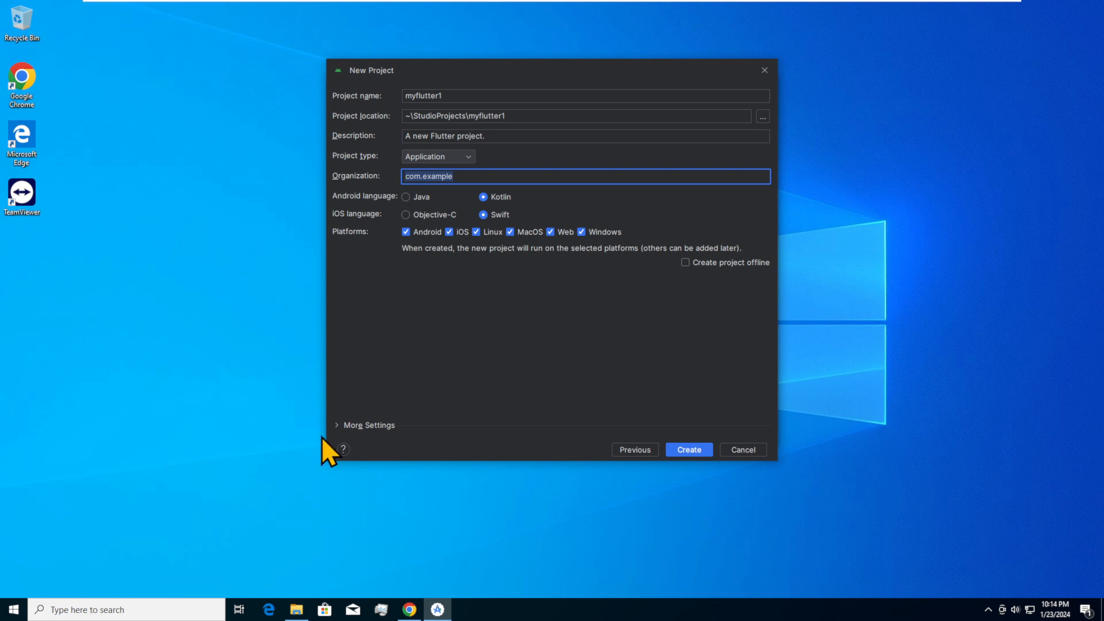
# Step: Switch to Chrome, search for play store, open Instagram's page on Google Play, and highlight the package name in its URL
pyautogui.click(409, 610)
pyautogui.moveTo(291, 53)
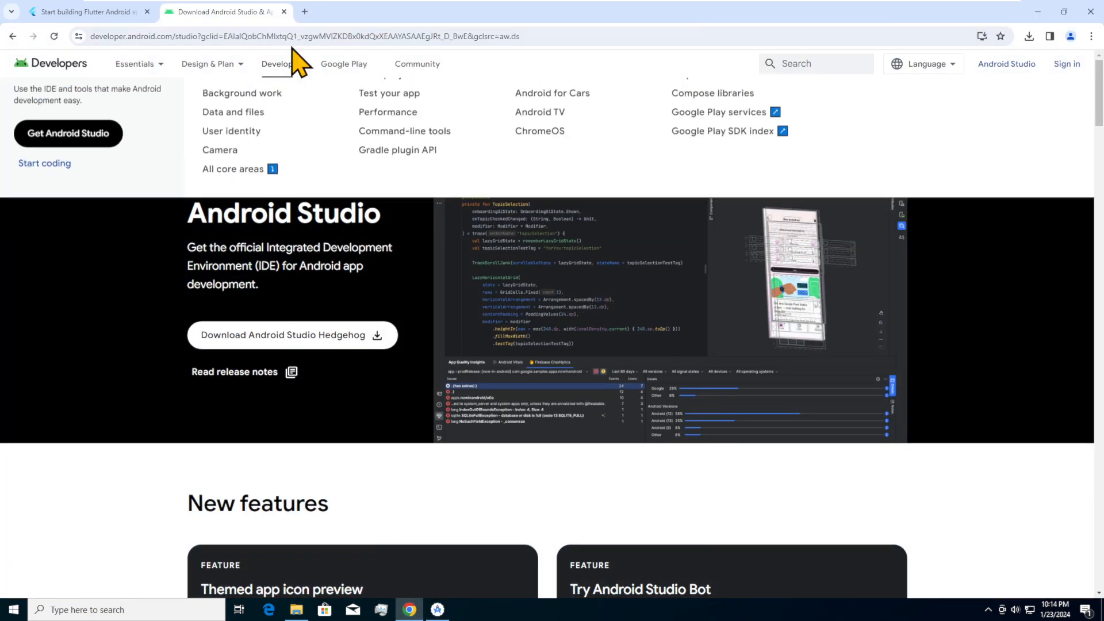
pyautogui.click(305, 19)
pyautogui.write('play store')
pyautogui.press('Return')
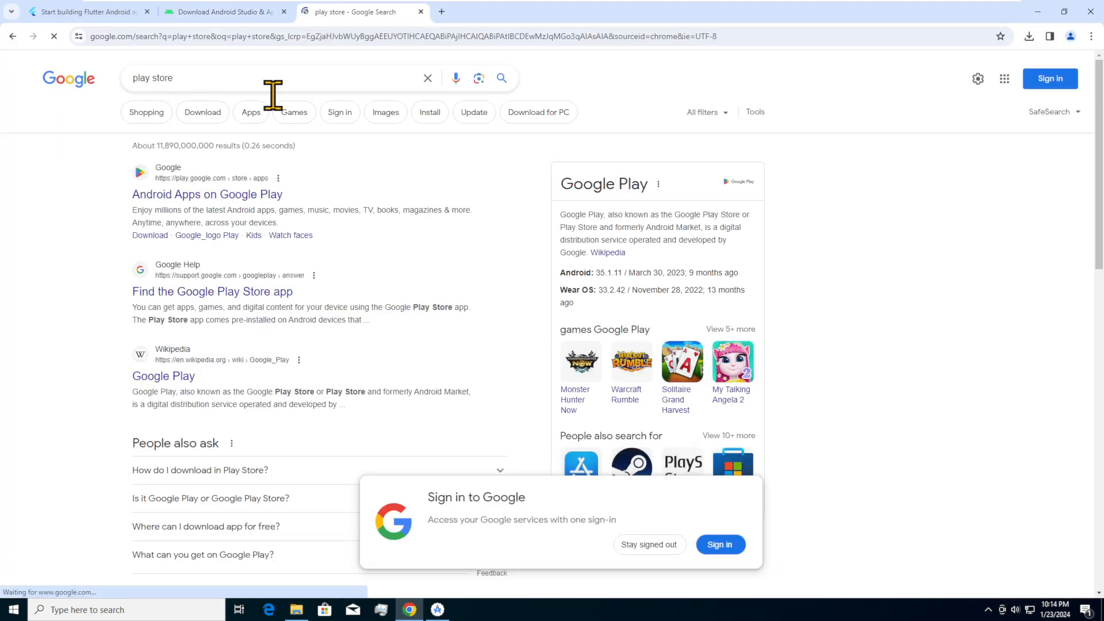
pyautogui.click(233, 195)
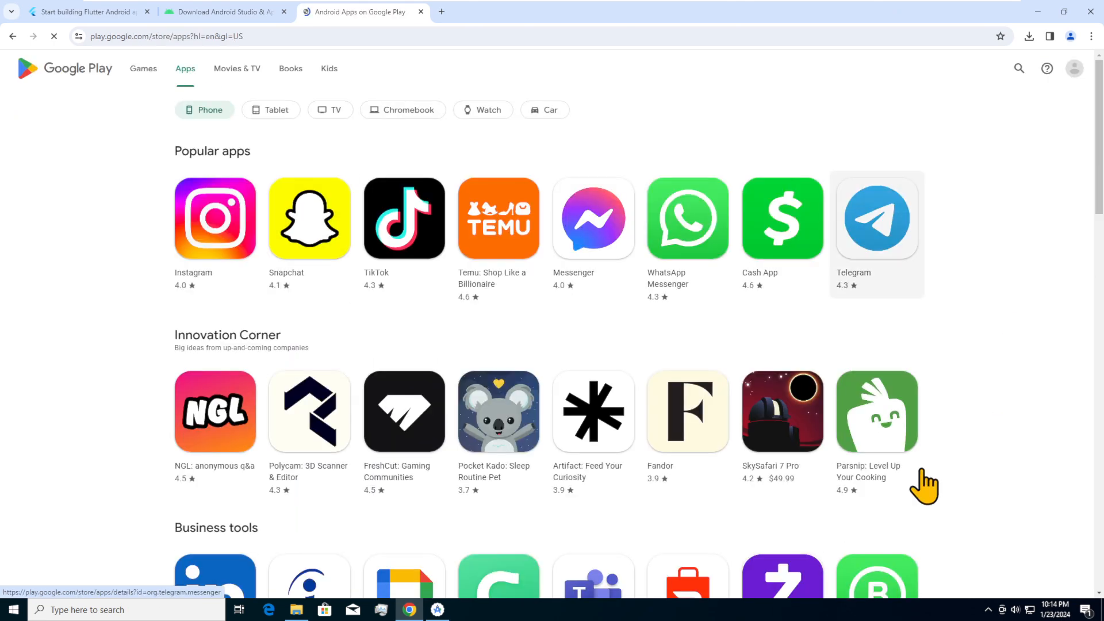
pyautogui.click(217, 222)
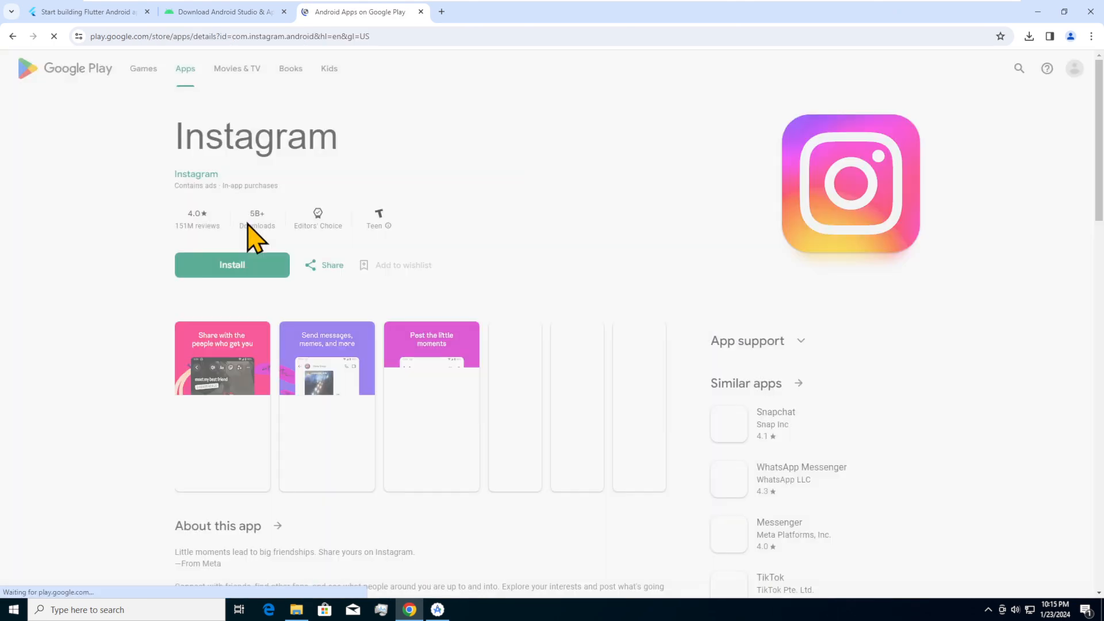
pyautogui.moveTo(232, 36); pyautogui.dragTo(316, 36)
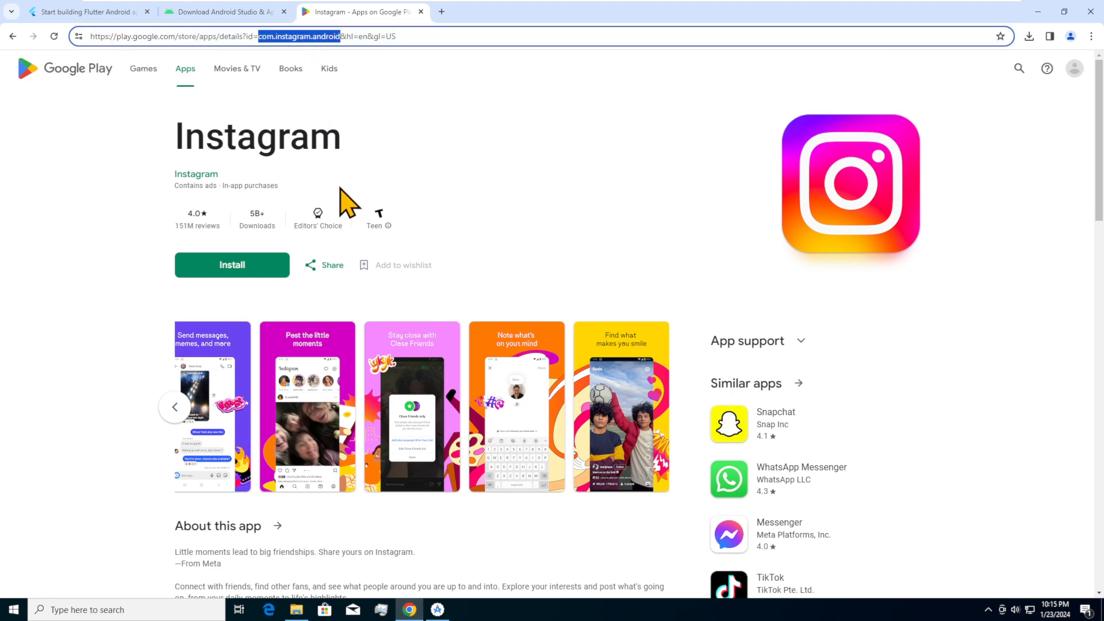
# Step: Open the LinkedIn and Messenger pages on Google Play and highlight the package name in each URL
pyautogui.click(13, 36)
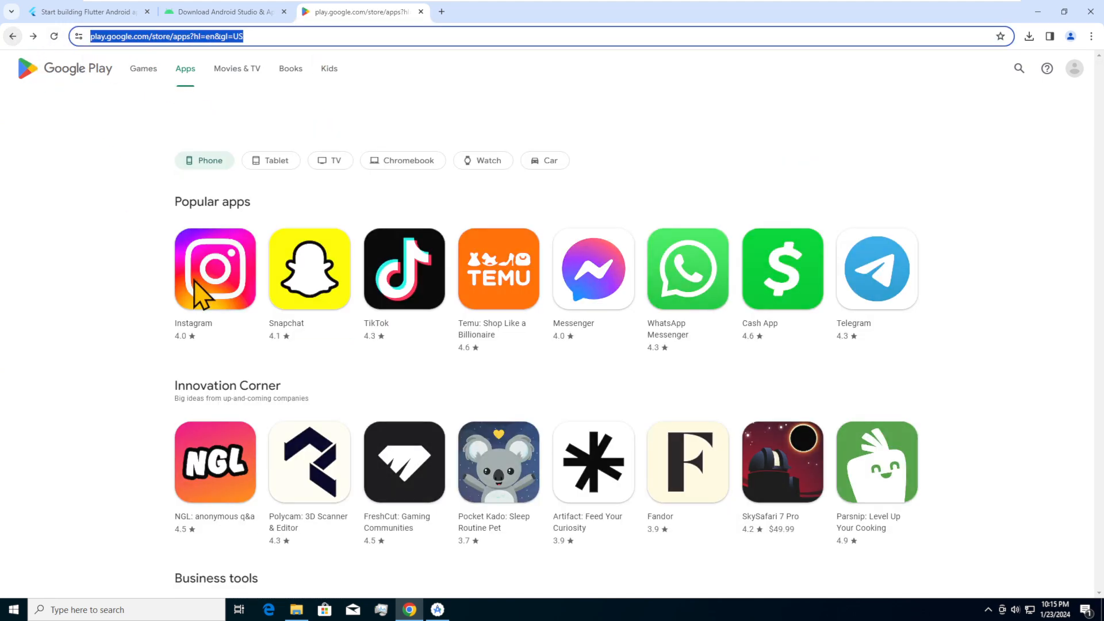
pyautogui.scroll(-2, 395, 439)
pyautogui.click(231, 513)
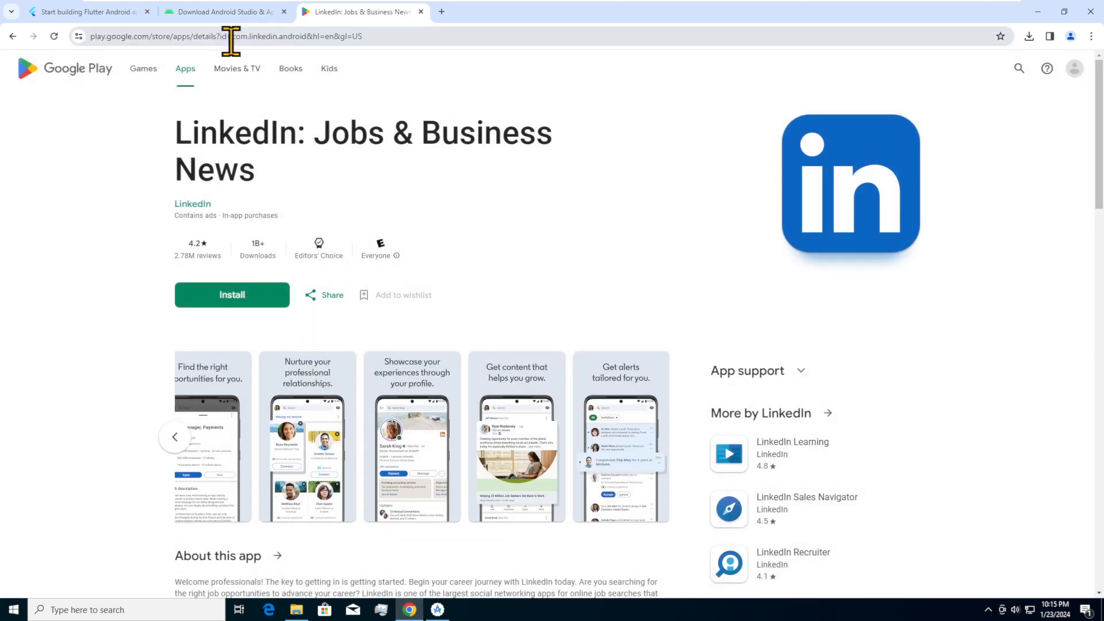
pyautogui.moveTo(231, 36); pyautogui.dragTo(315, 37)
pyautogui.click(20, 68)
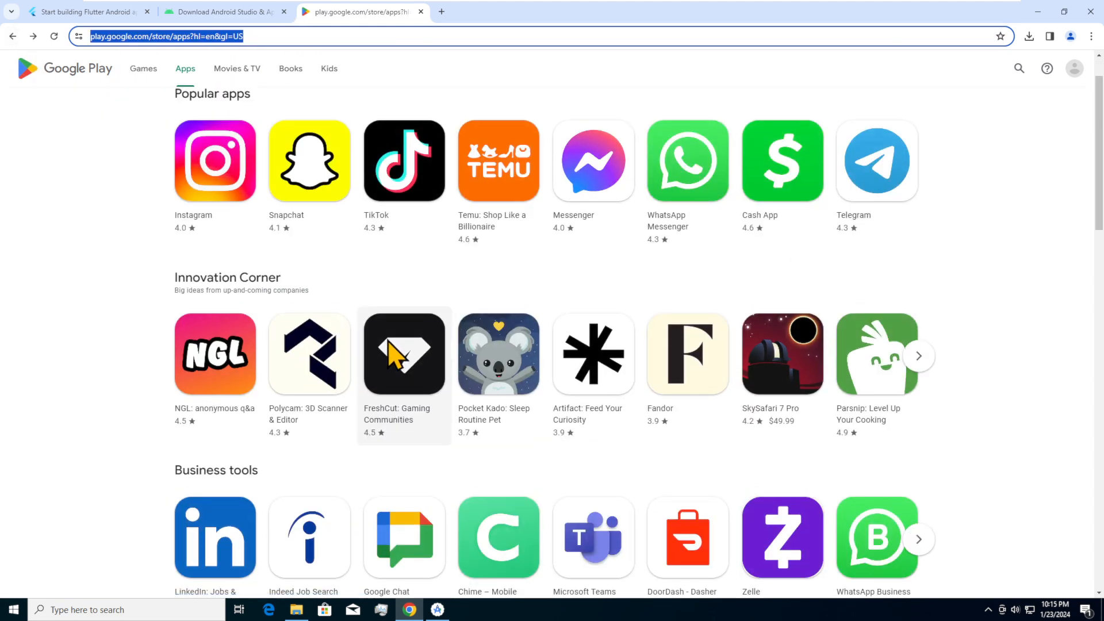
pyautogui.click(594, 195)
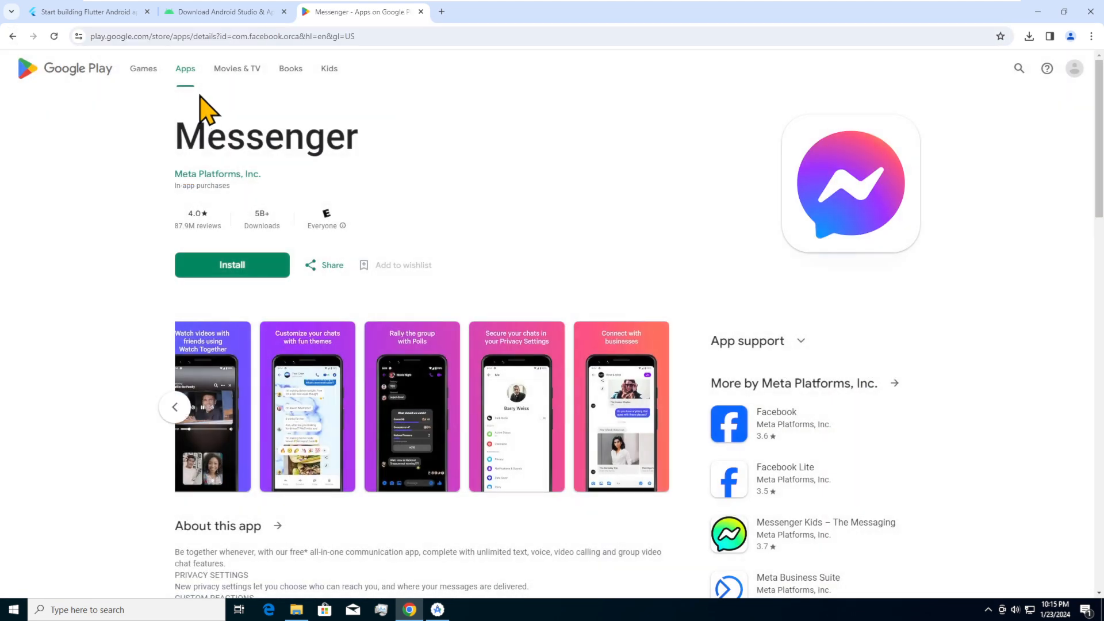
pyautogui.moveTo(260, 36); pyautogui.dragTo(326, 36)
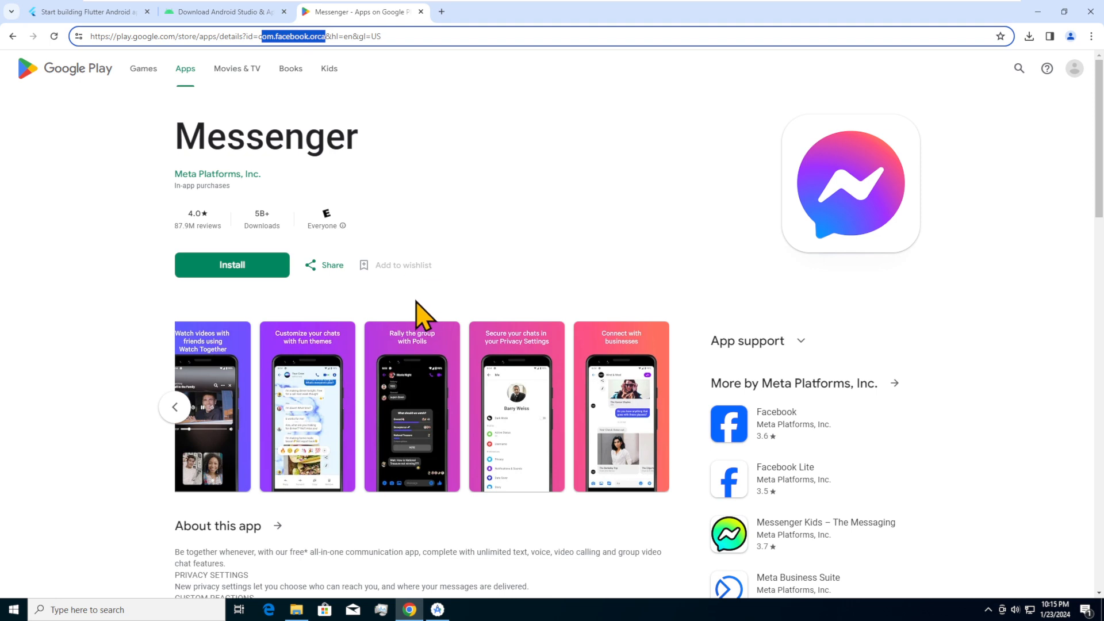
# Step: Switch back to Android Studio, set the organization to a com identifier with the developer's name and myfirstapplicationinflutter, and choose Java for Android
pyautogui.moveTo(439, 608)
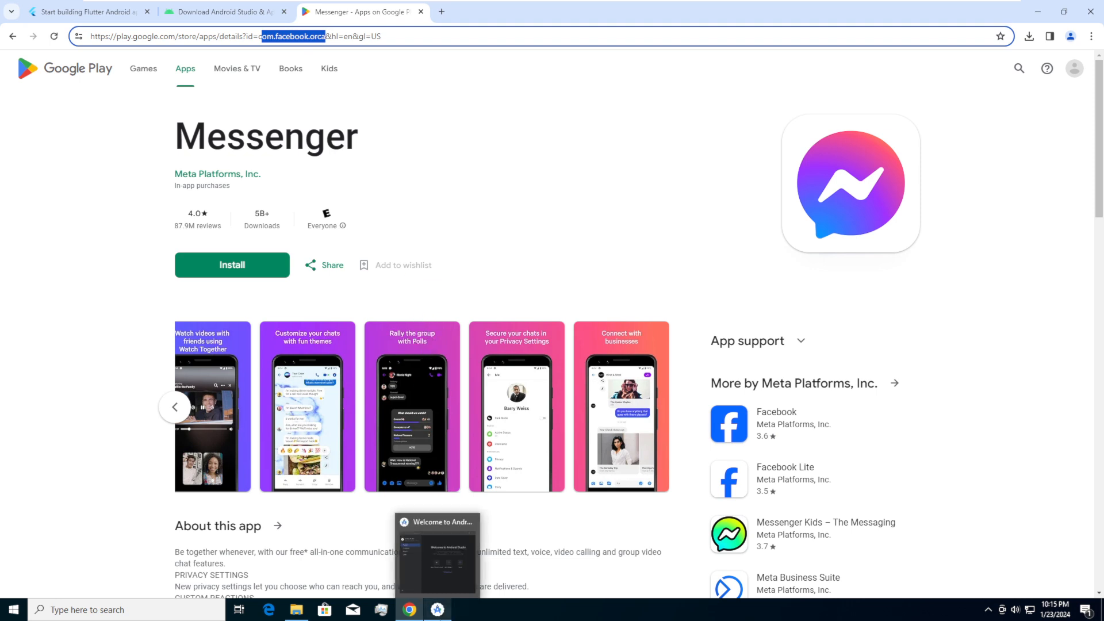
pyautogui.click(443, 575)
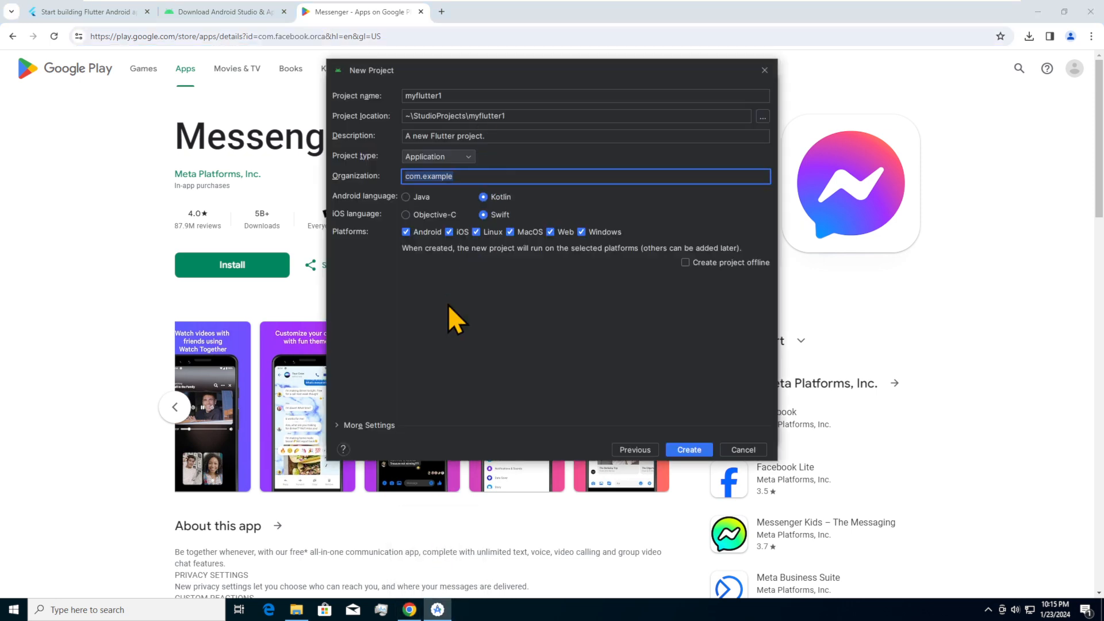
pyautogui.write('com.basit.myfirstapplicationinflutter')
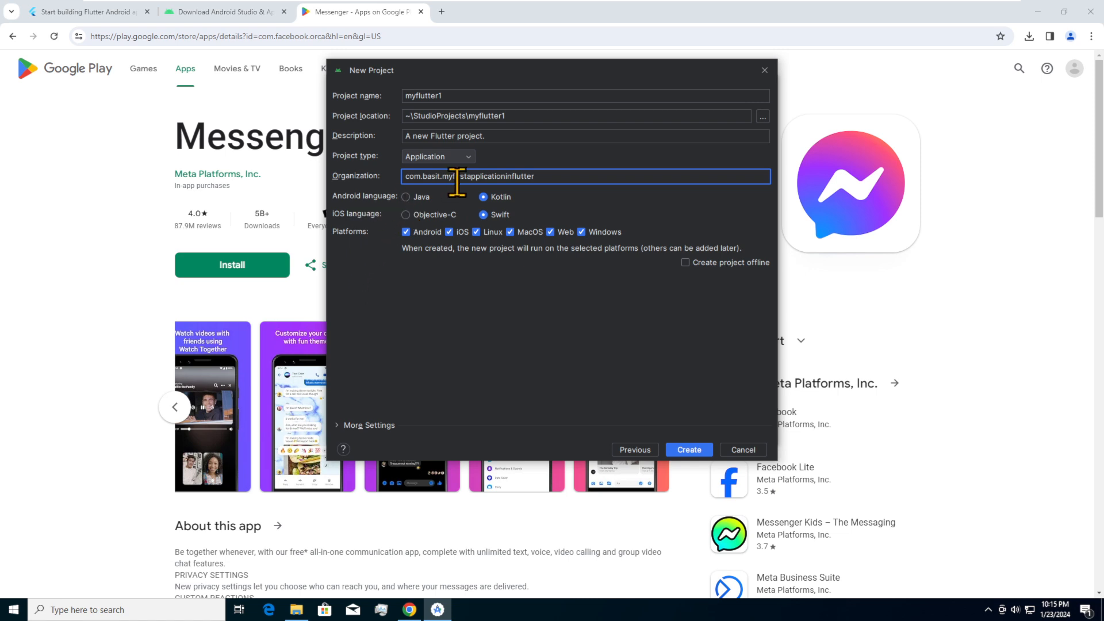
pyautogui.click(406, 197)
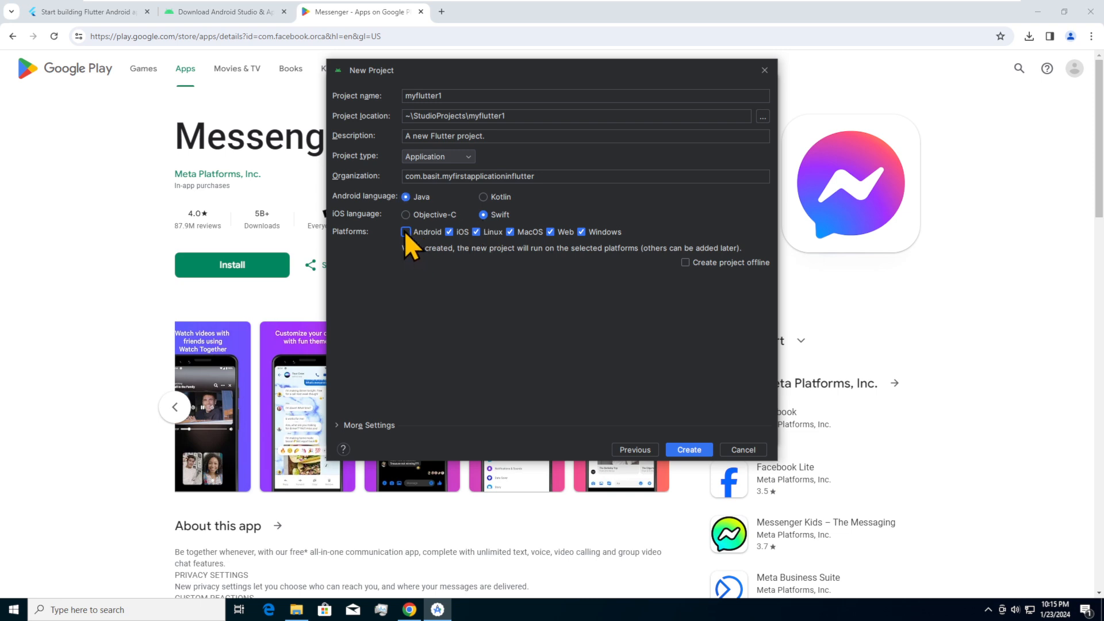
# Step: Limit the project platforms to Android and iOS and create the project
pyautogui.click(477, 233)
pyautogui.click(551, 233)
pyautogui.click(688, 449)
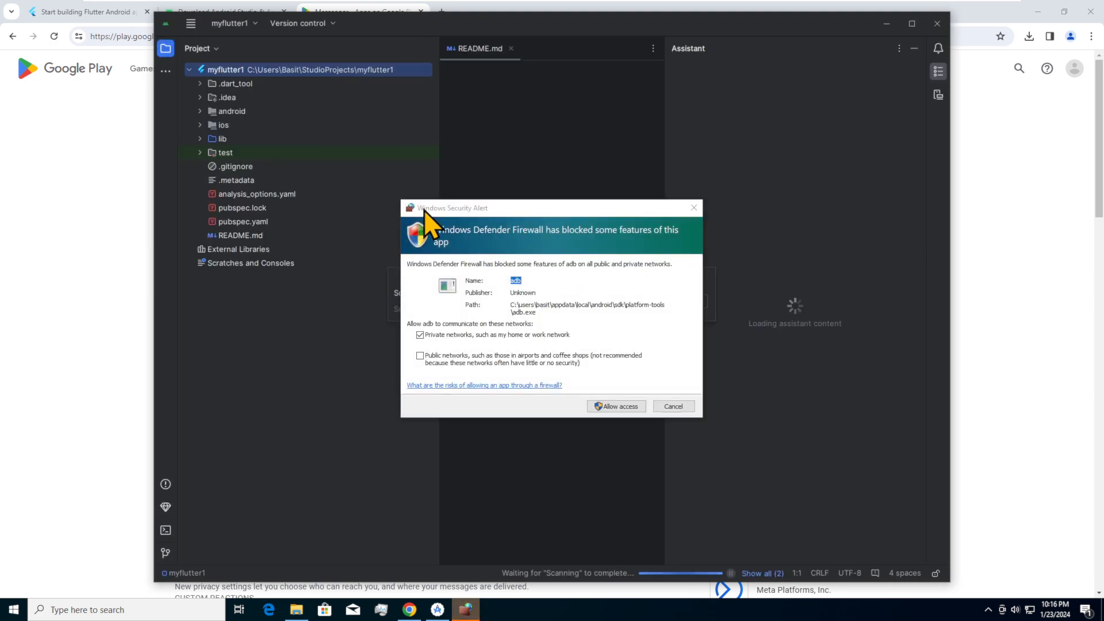
# Step: Allow adb through Windows Defender Firewall on private networks and maximize the project window
pyautogui.click(605, 408)
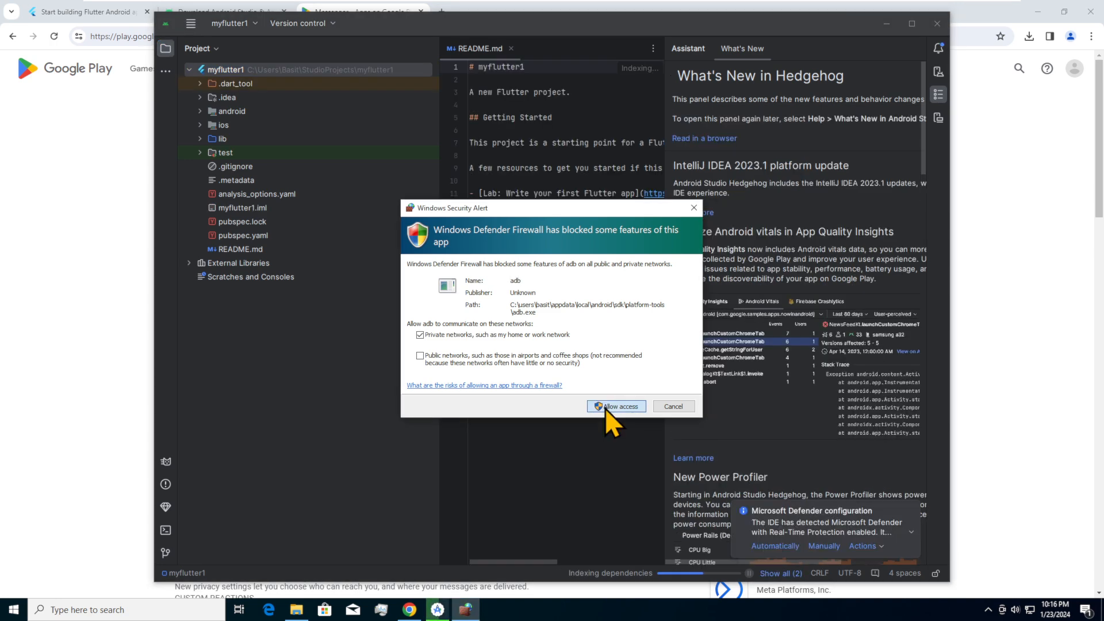
pyautogui.click(616, 406)
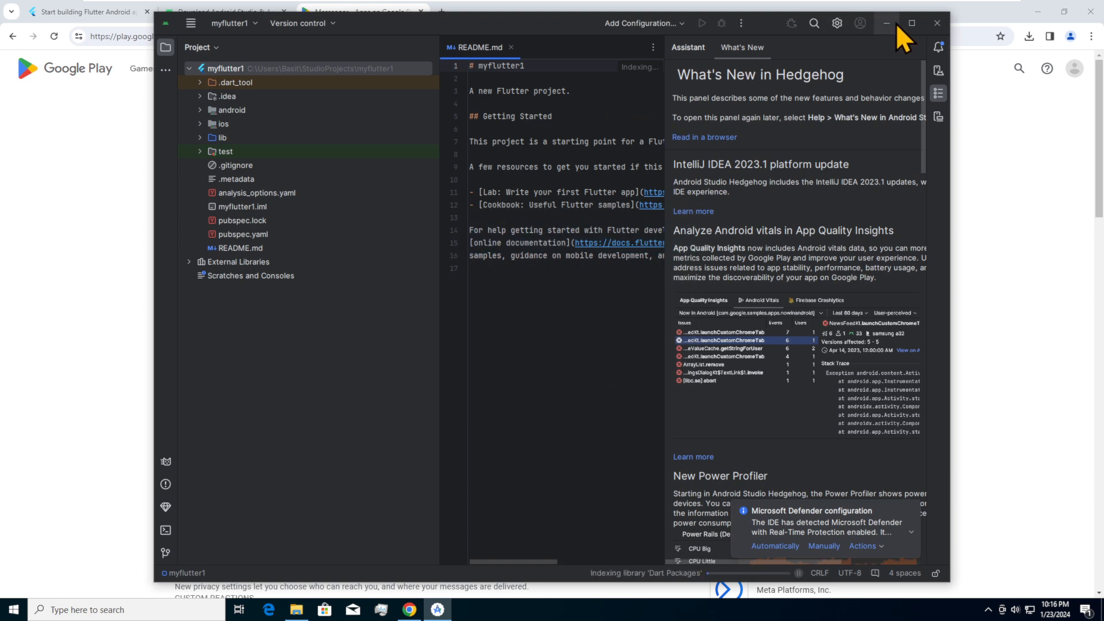
pyautogui.click(911, 23)
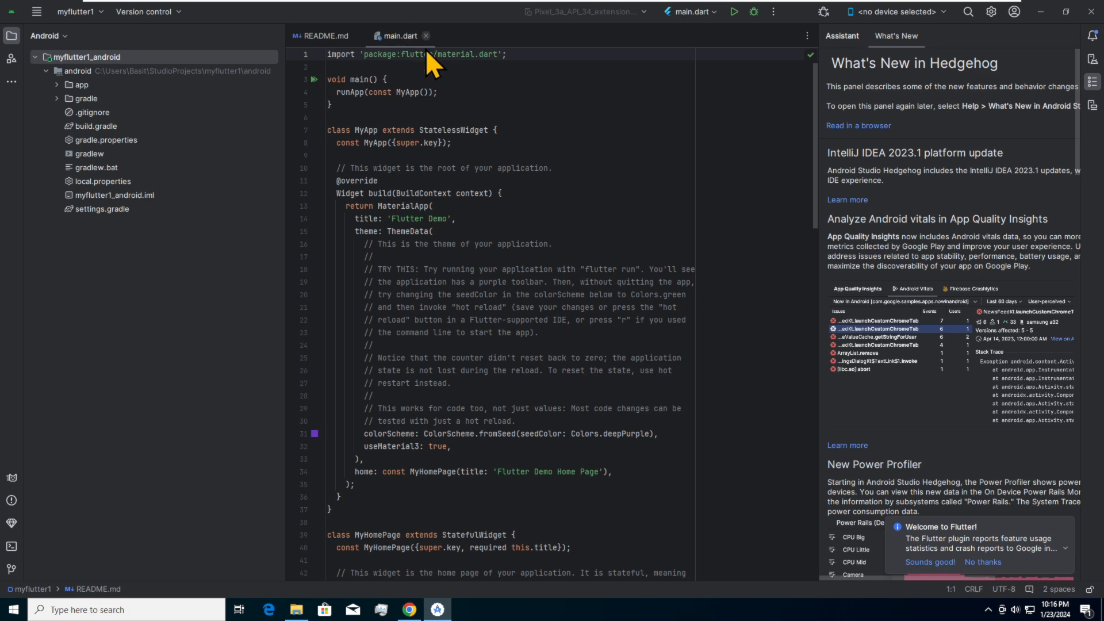
# Step: Highlight part of the MyApp class in main.dart and hide the Assistant panel
pyautogui.moveTo(406, 142); pyautogui.dragTo(525, 243)
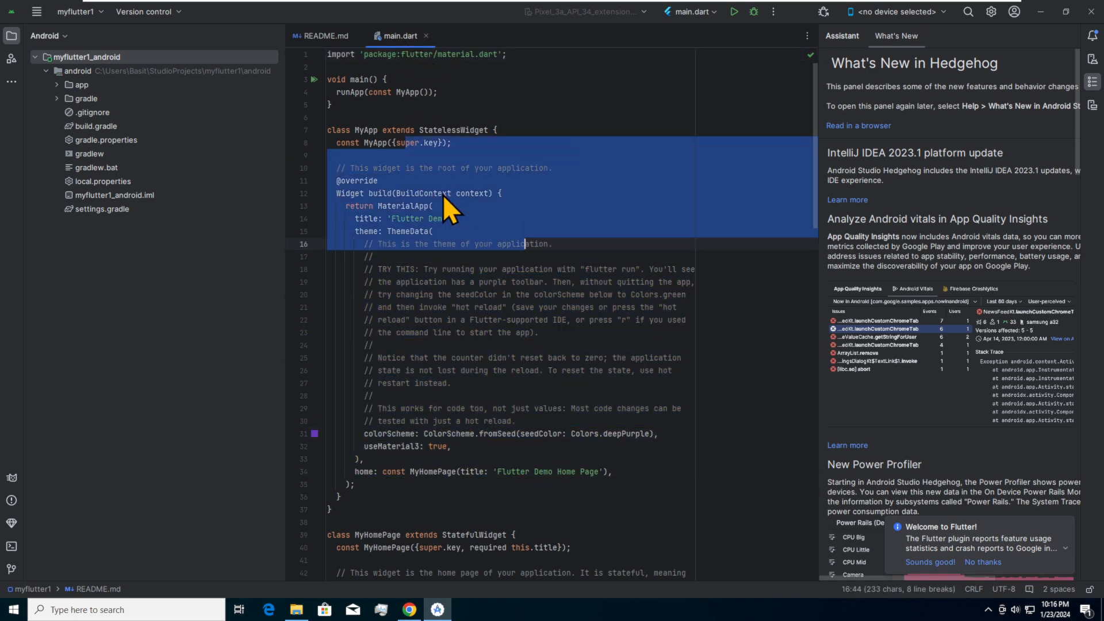
pyautogui.click(443, 193)
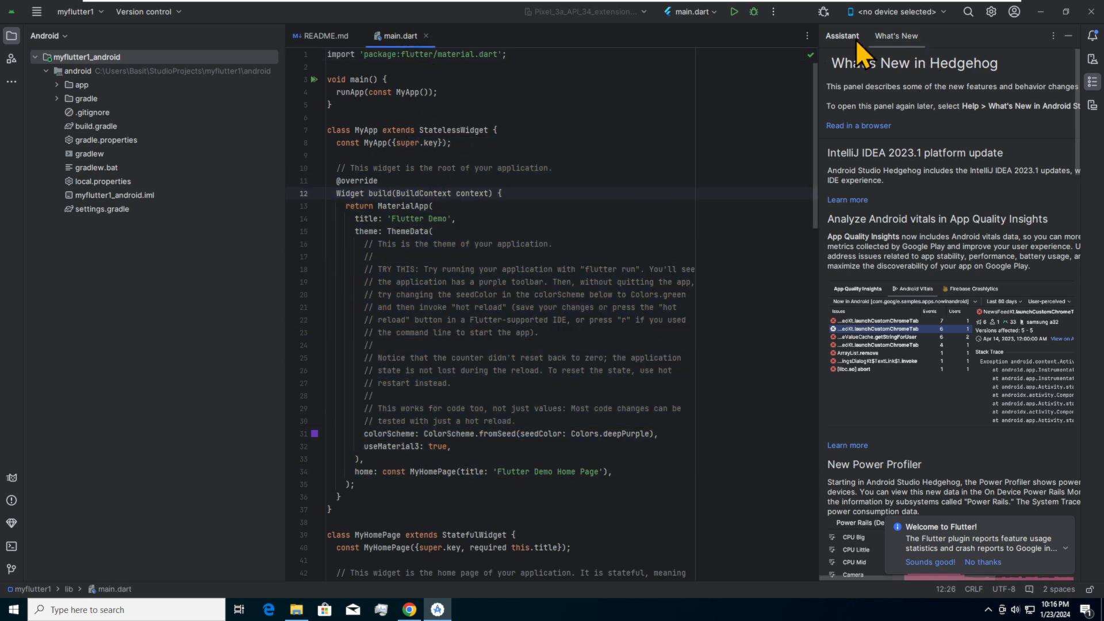
pyautogui.click(1065, 37)
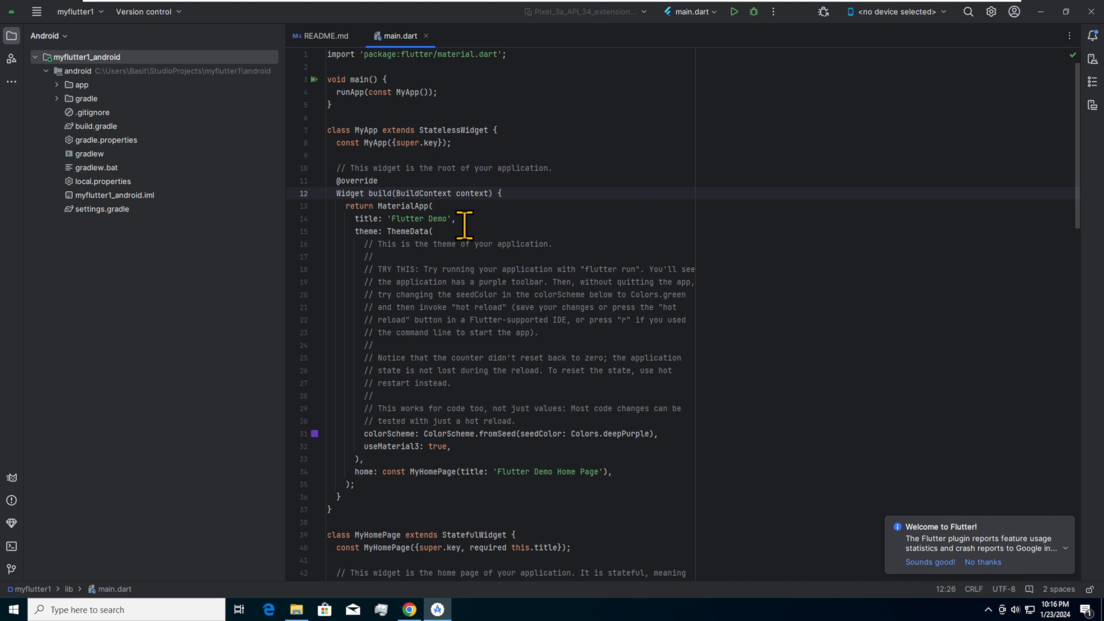
# Step: Highlight the starter code in main.dart from main() into the theme comments and view the available run devices
pyautogui.moveTo(350, 80); pyautogui.dragTo(567, 349)
pyautogui.click(580, 244)
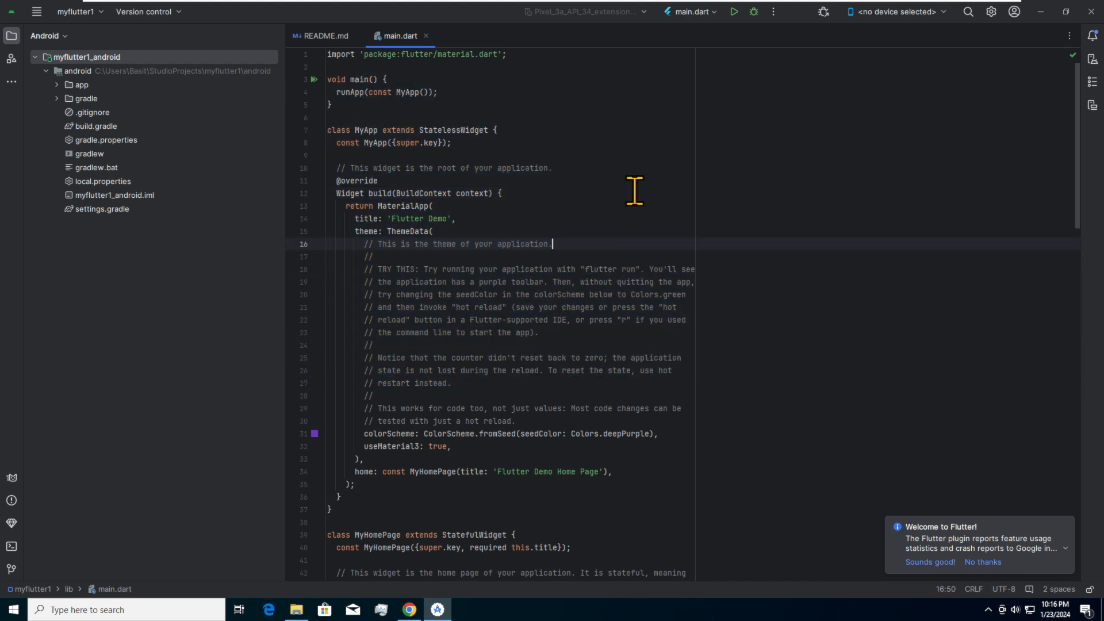
pyautogui.click(944, 12)
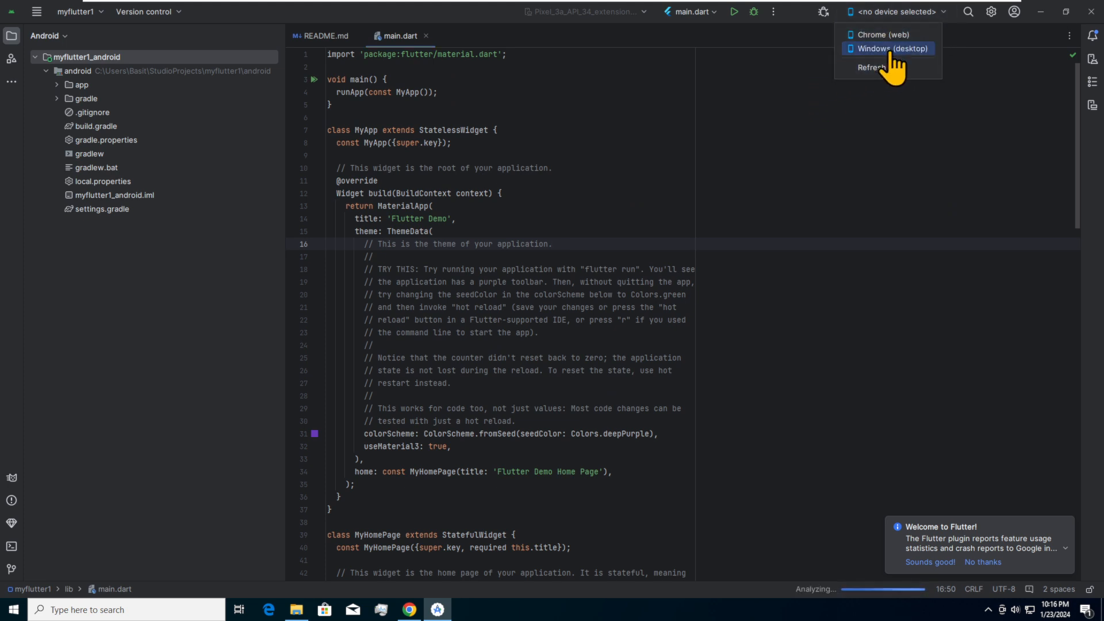
pyautogui.click(562, 180)
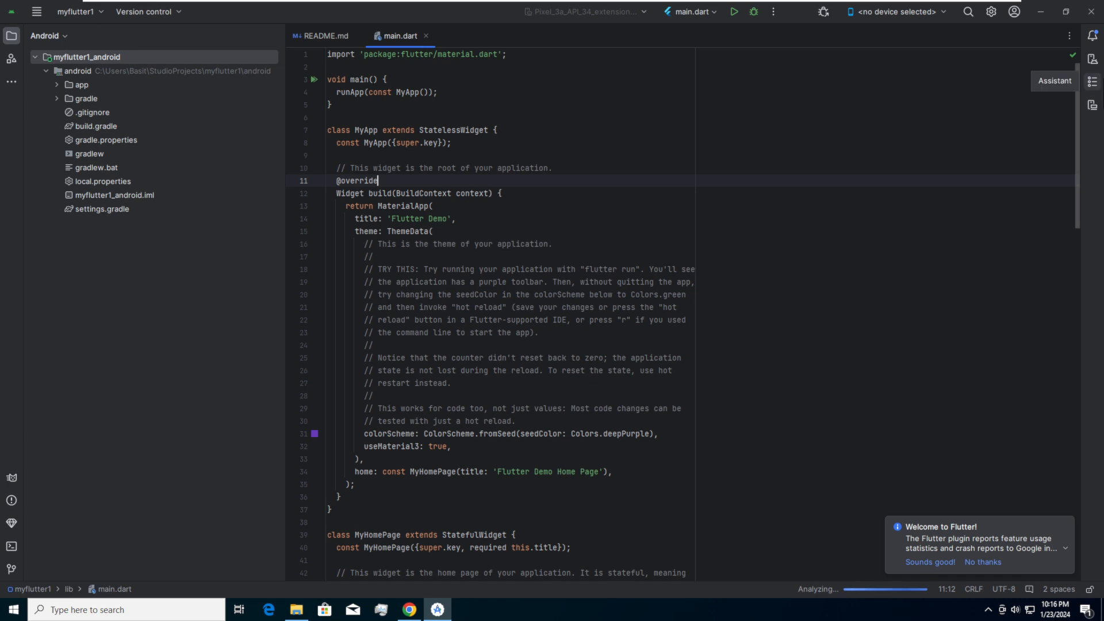
# Step: Start a new virtual device in the Device Manager using the Pixel 6a phone hardware profile
pyautogui.click(1092, 60)
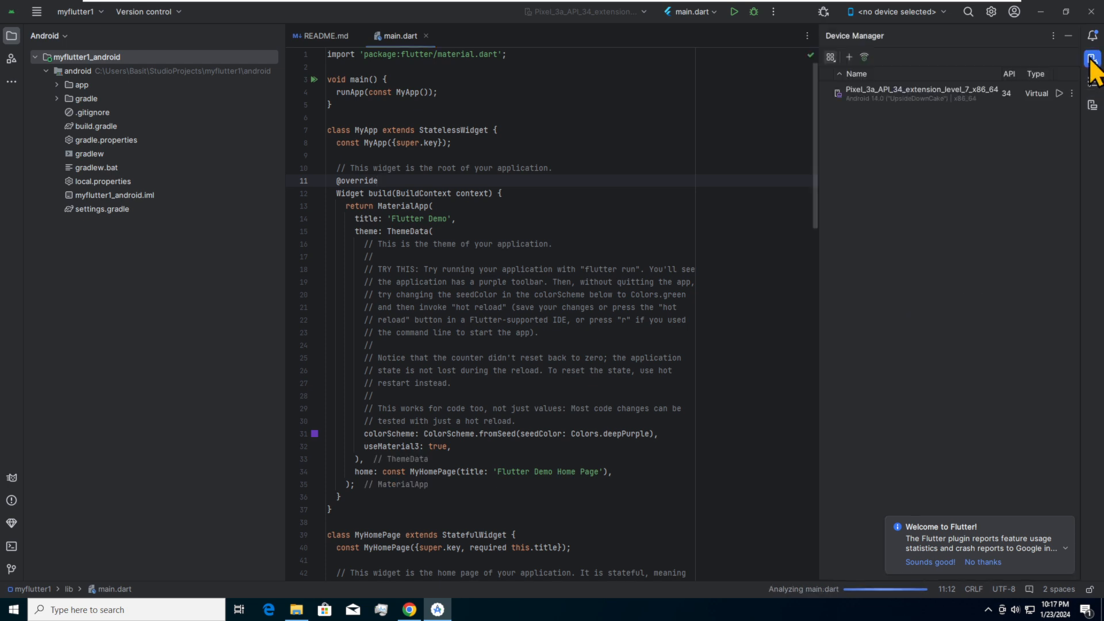
pyautogui.click(862, 94)
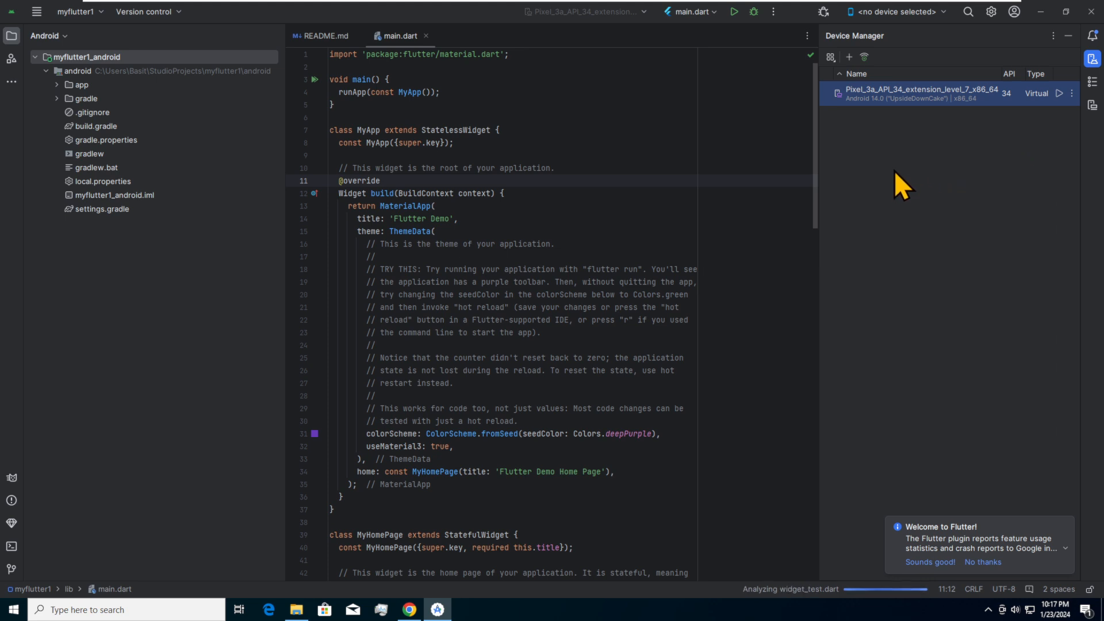
pyautogui.click(850, 60)
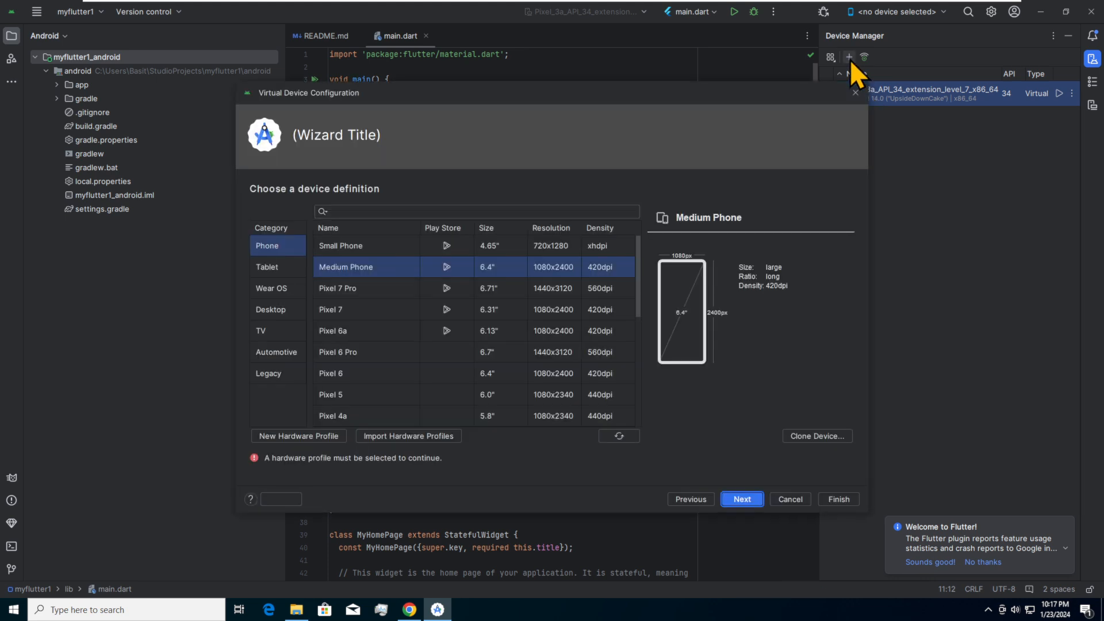
pyautogui.scroll(-5, 360, 412)
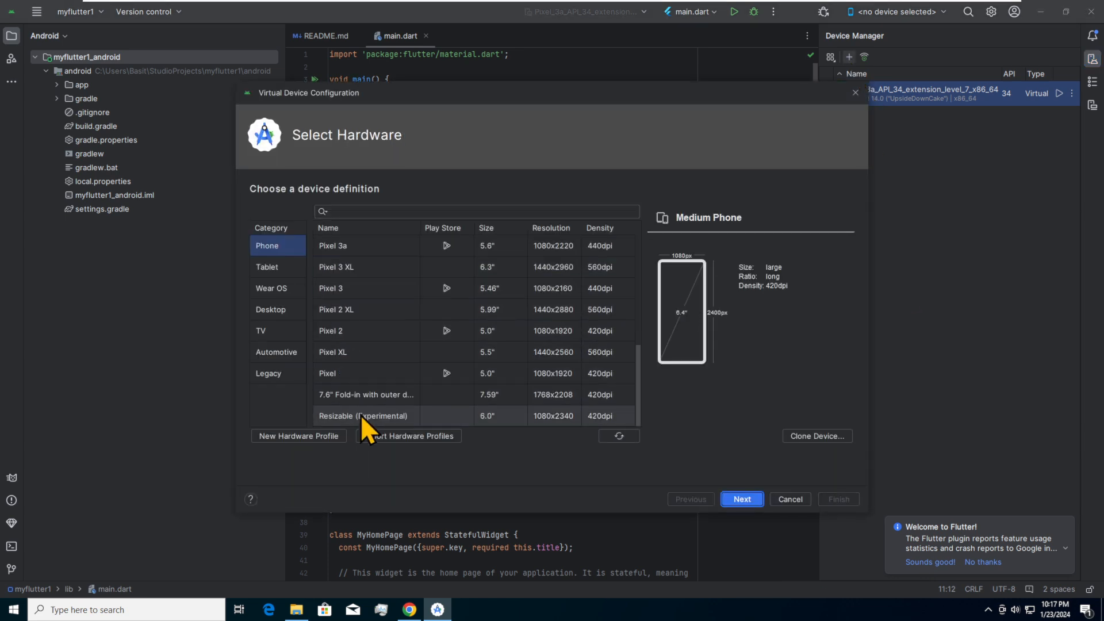
pyautogui.scroll(5, 360, 405)
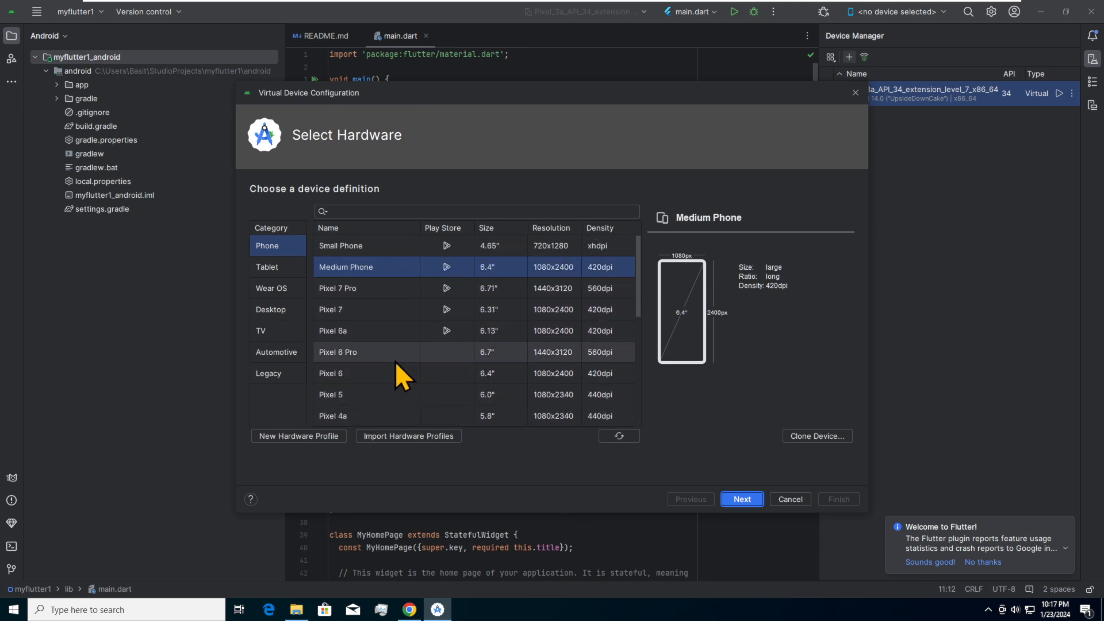
pyautogui.click(380, 330)
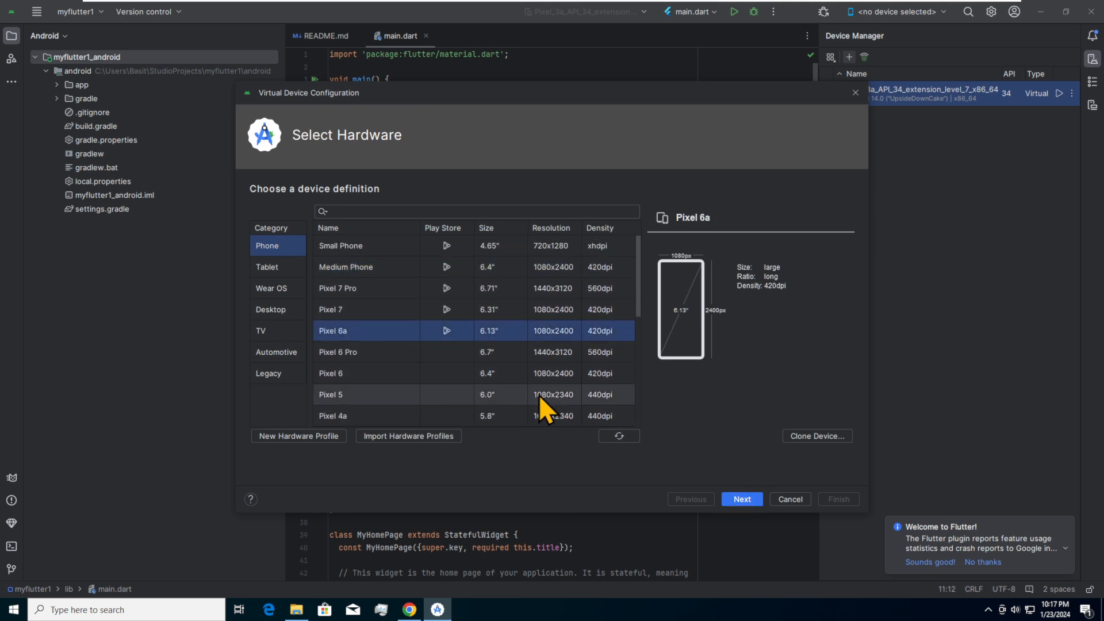
pyautogui.click(740, 499)
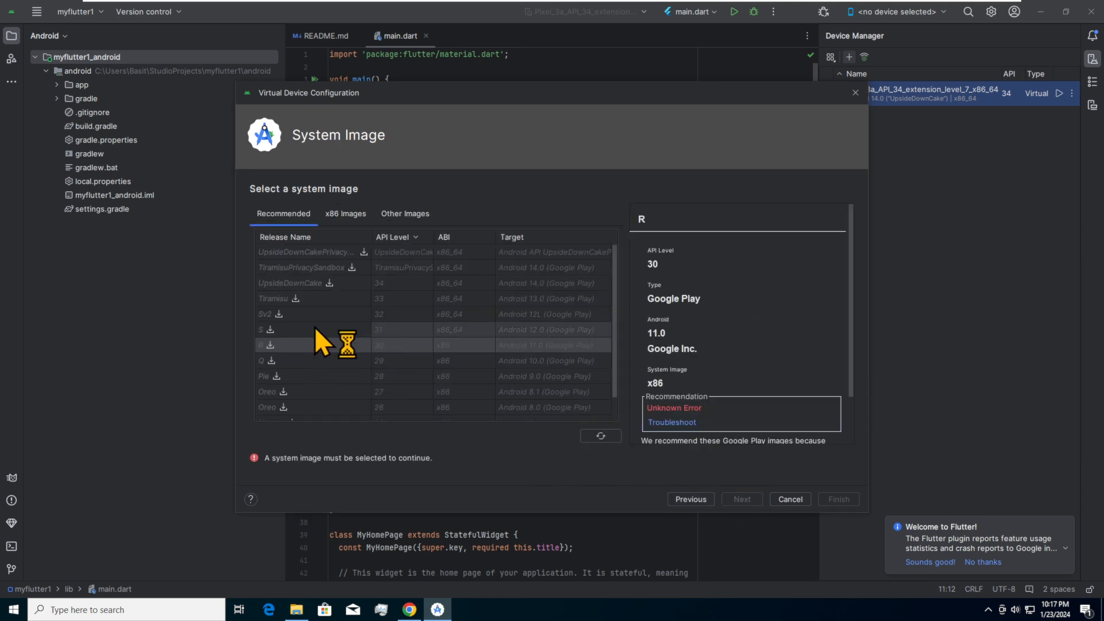
# Step: Choose the UpsideDownCake API 34 x86_64 system image, Android 14.0 (Google APIs), for the virtual device
pyautogui.scroll(-1, 309, 337)
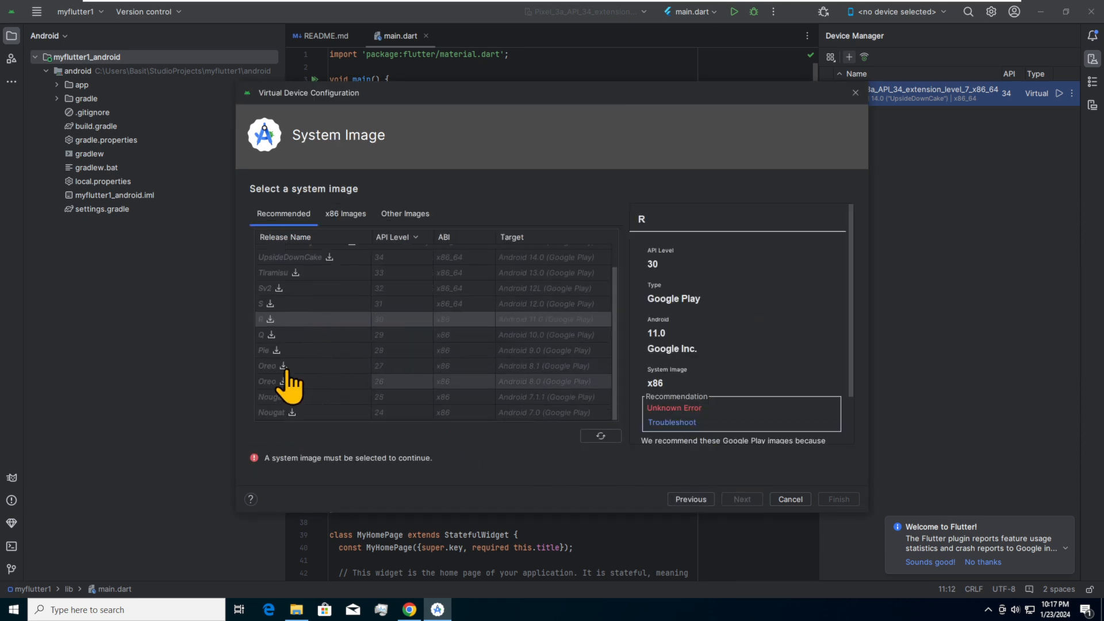
pyautogui.scroll(1, 317, 395)
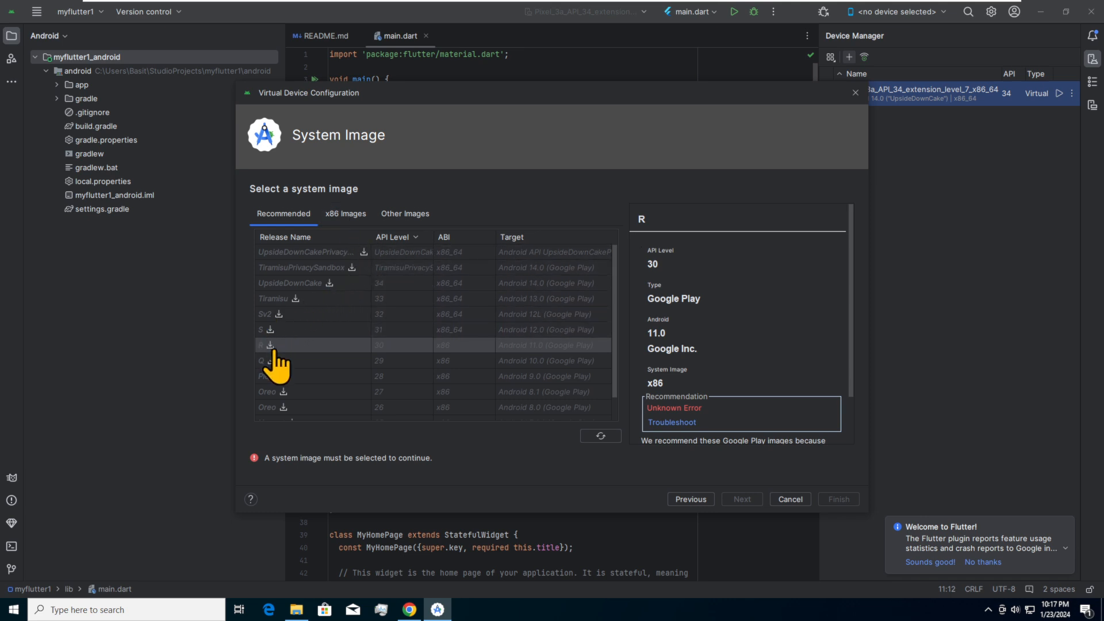
pyautogui.scroll(-1, 271, 351)
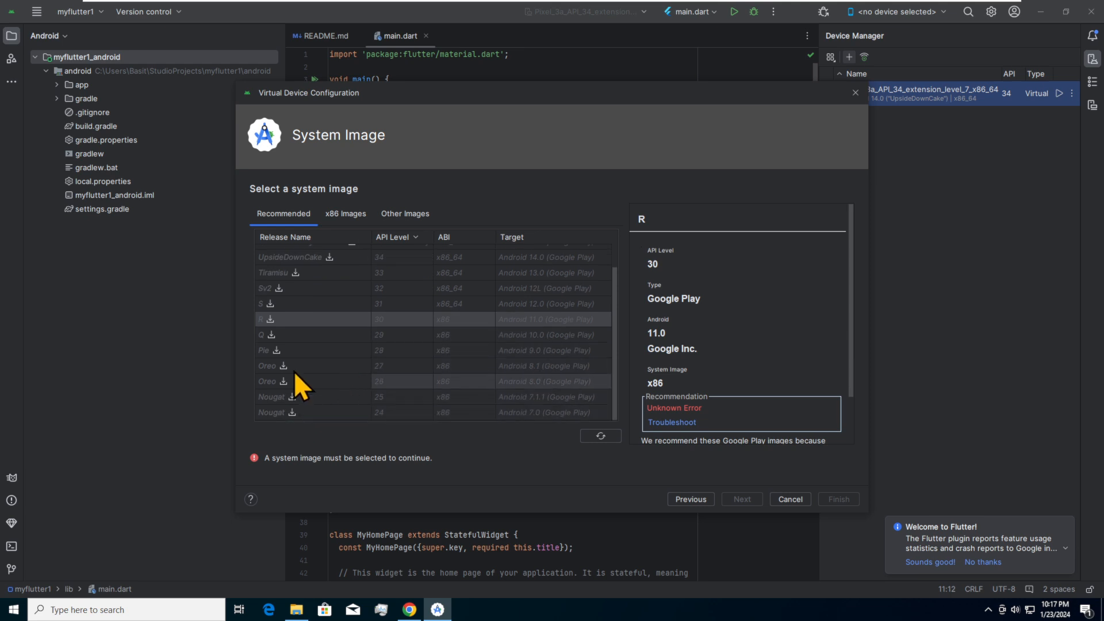
pyautogui.click(347, 215)
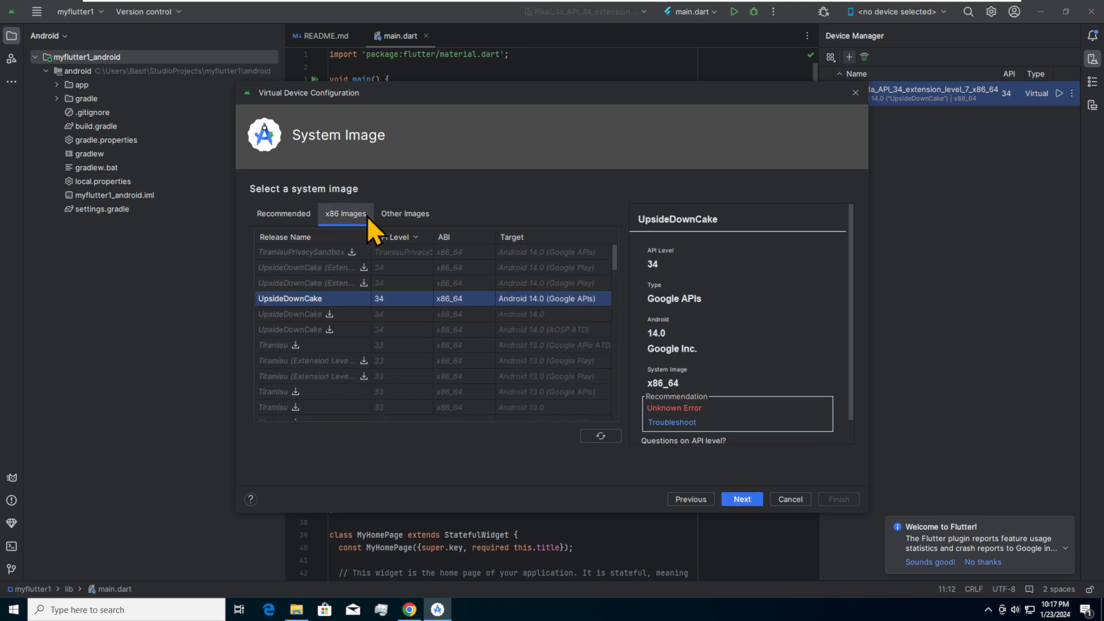
pyautogui.click(287, 314)
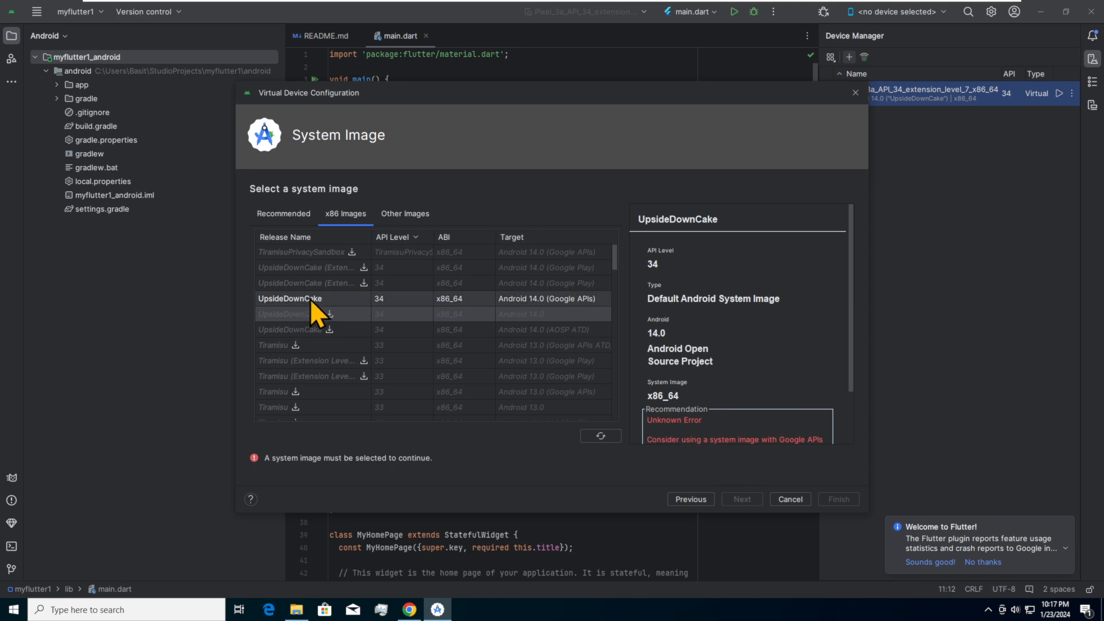
pyautogui.click(310, 299)
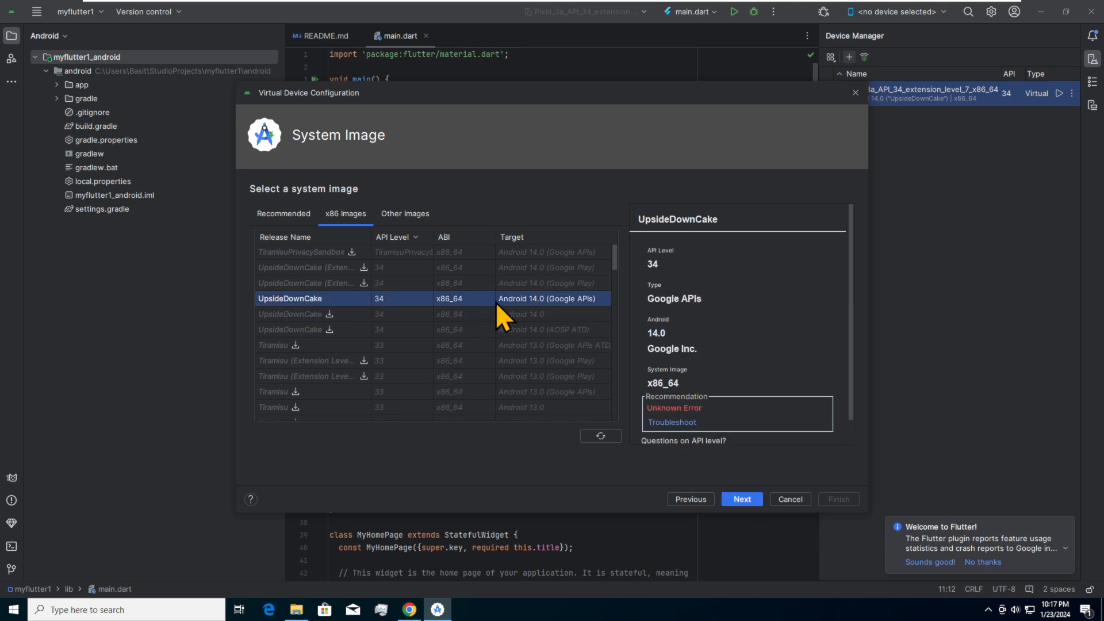
pyautogui.click(441, 376)
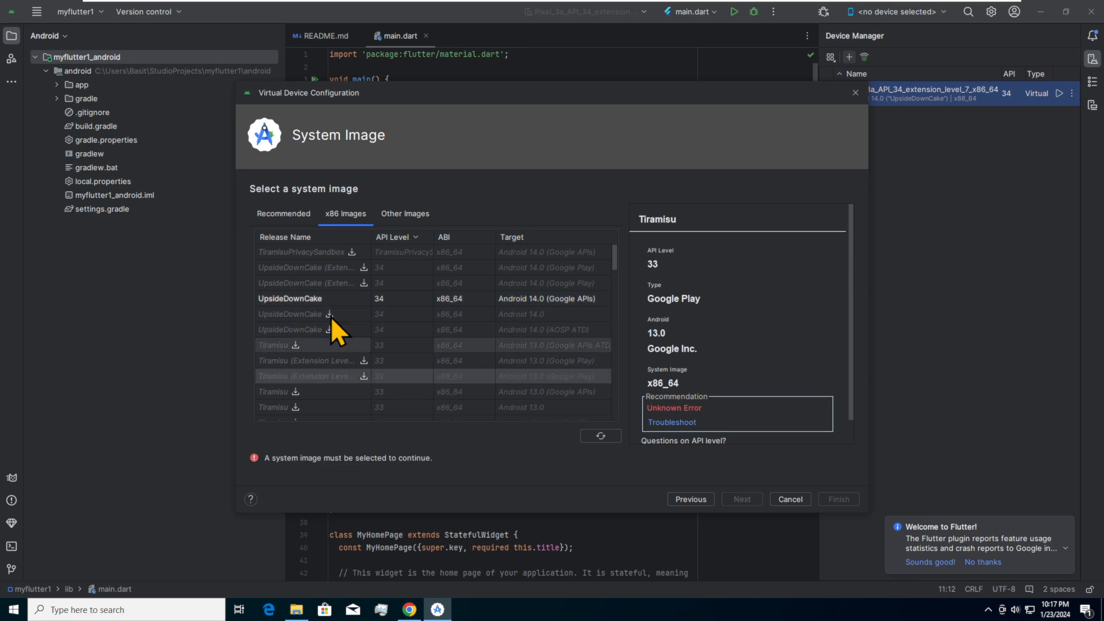
pyautogui.click(298, 300)
pyautogui.click(747, 499)
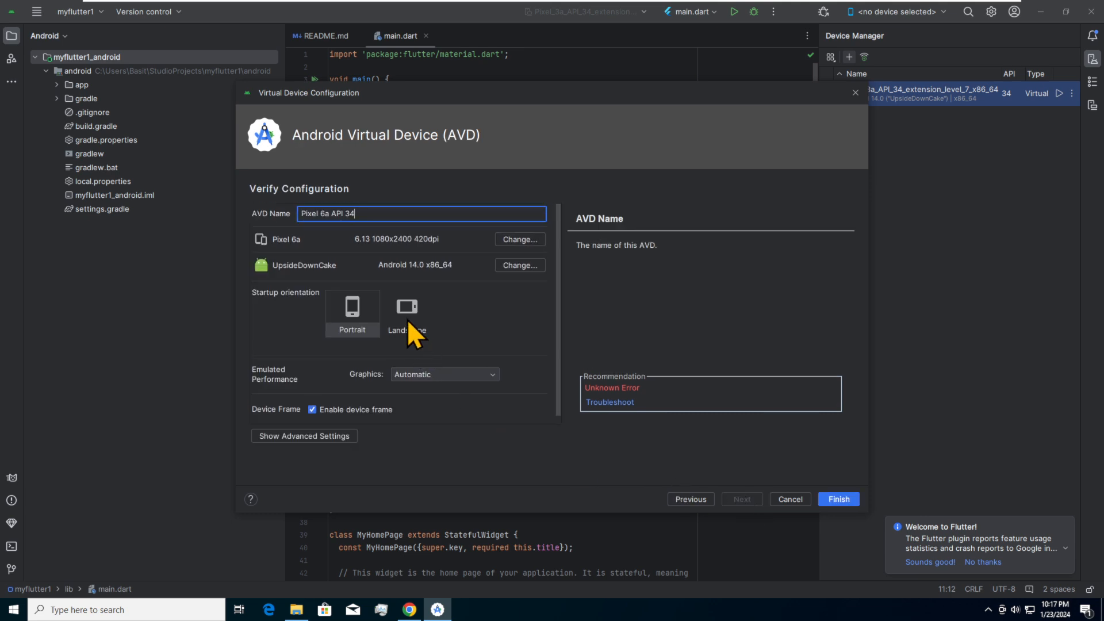
# Step: Set the startup orientation to Portrait and review the virtual device's advanced settings
pyautogui.click(361, 320)
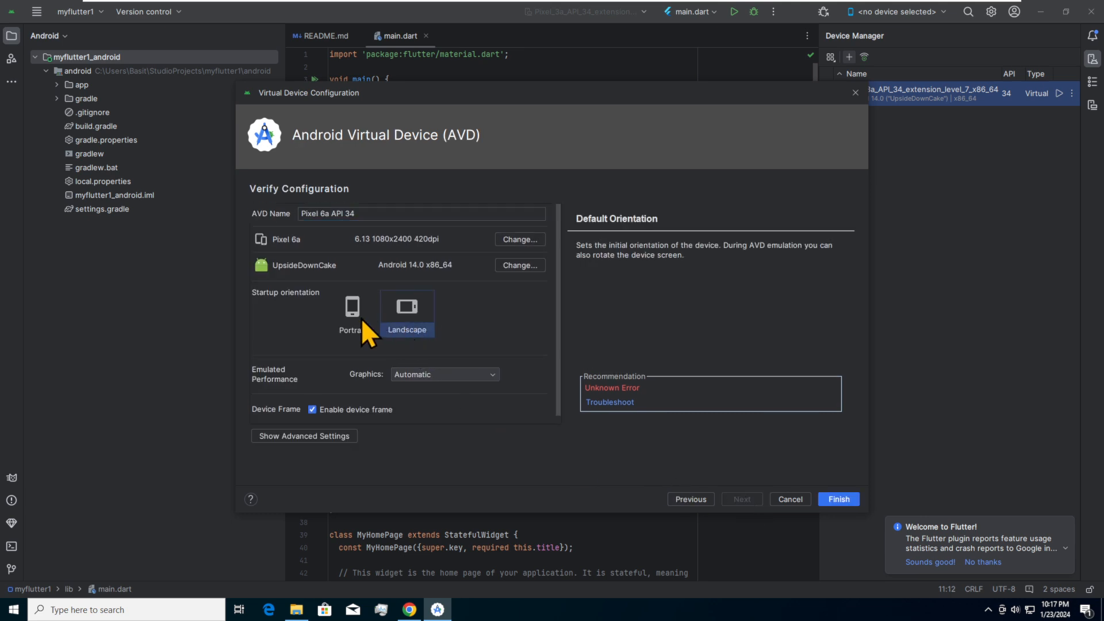
pyautogui.click(337, 435)
pyautogui.scroll(-5, 414, 403)
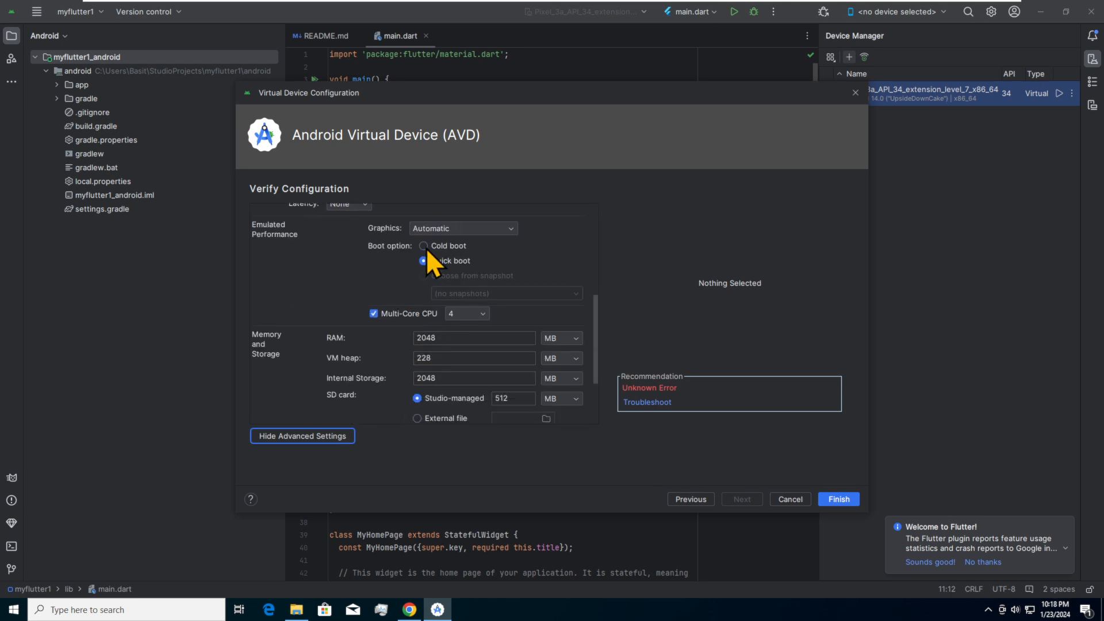
pyautogui.scroll(10, 426, 248)
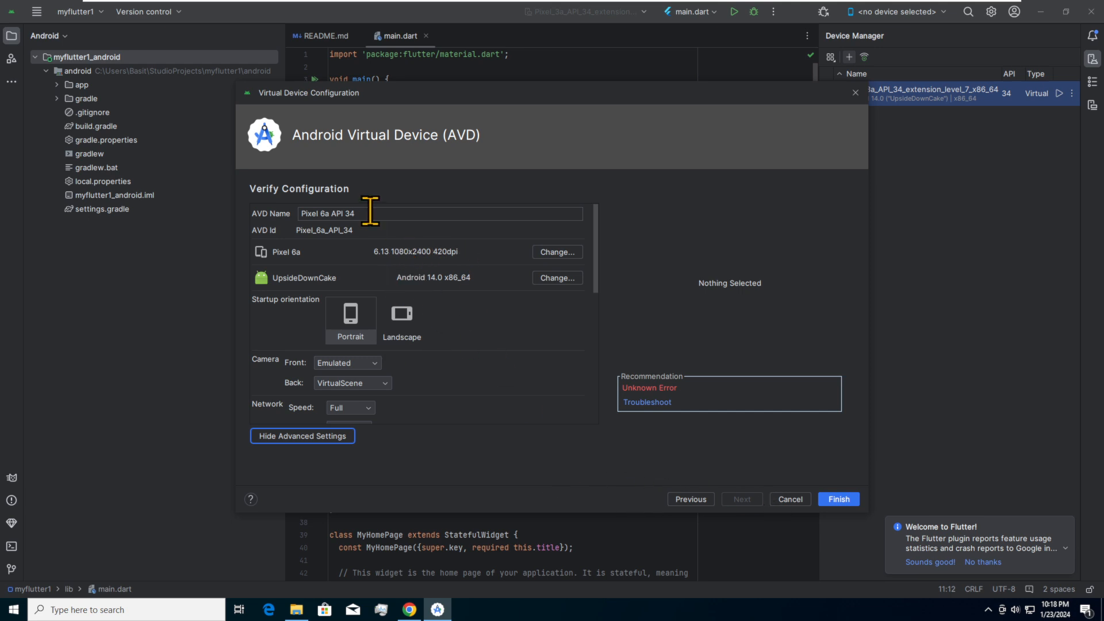
# Step: Name the virtual device MyNewPhone and finish creating it
pyautogui.moveTo(368, 213); pyautogui.dragTo(239, 212)
pyautogui.write('MyNewPhone')
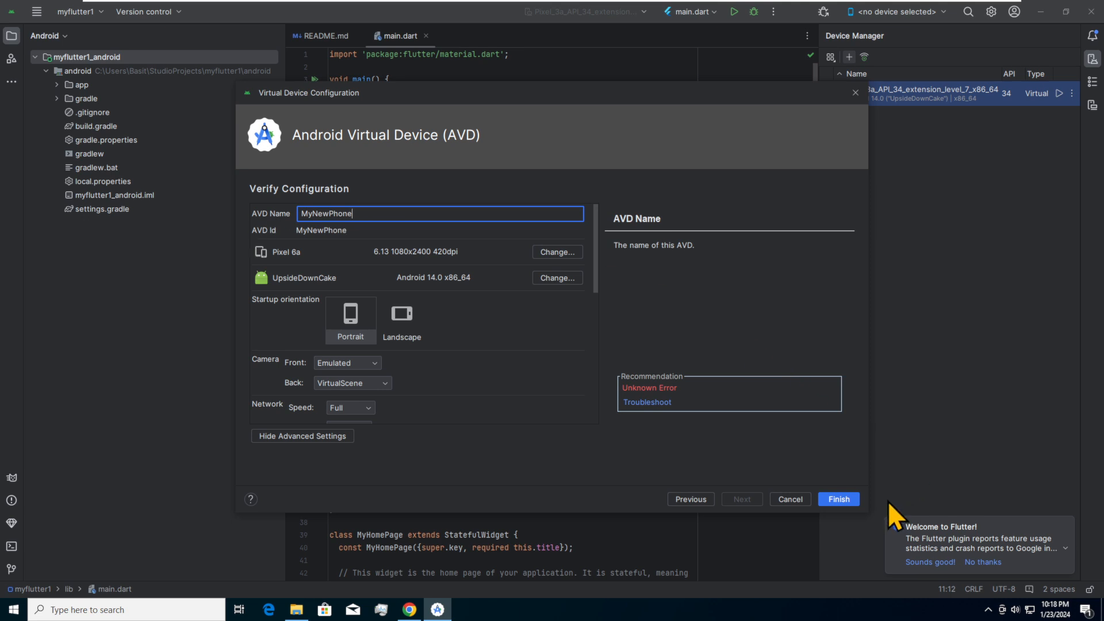
pyautogui.click(850, 501)
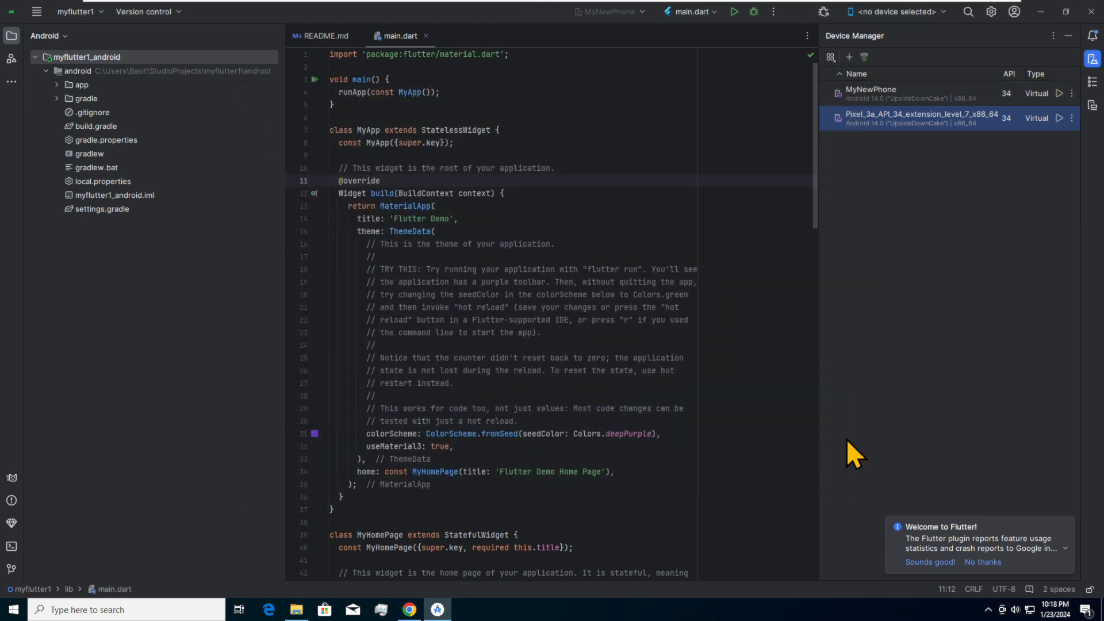
# Step: Select MyNewPhone in the Device Manager and check the available run devices
pyautogui.click(888, 97)
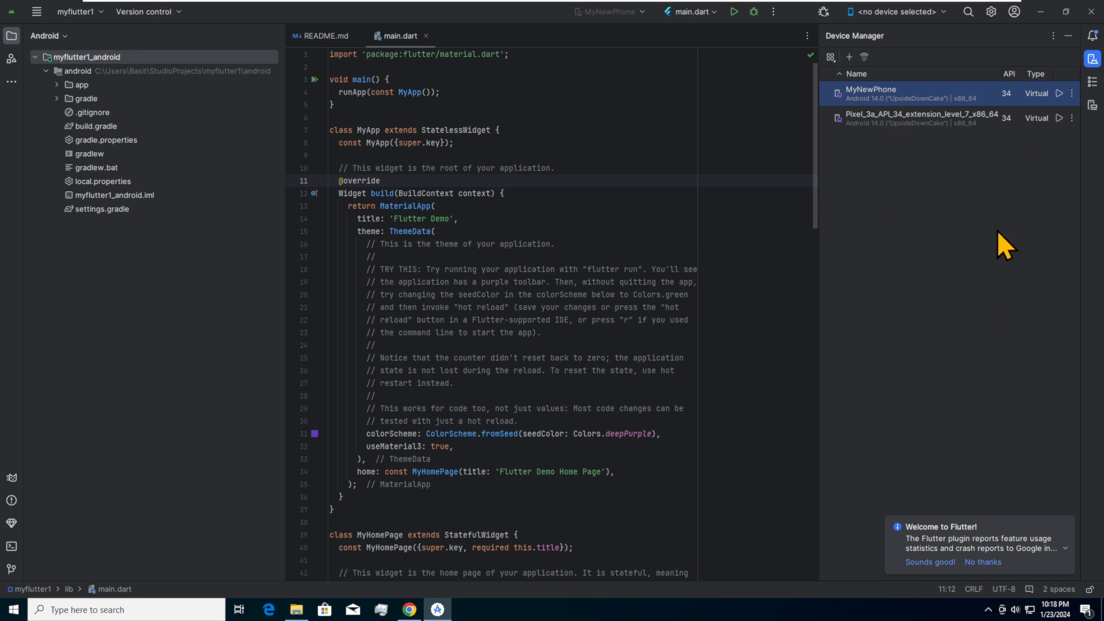
pyautogui.click(881, 15)
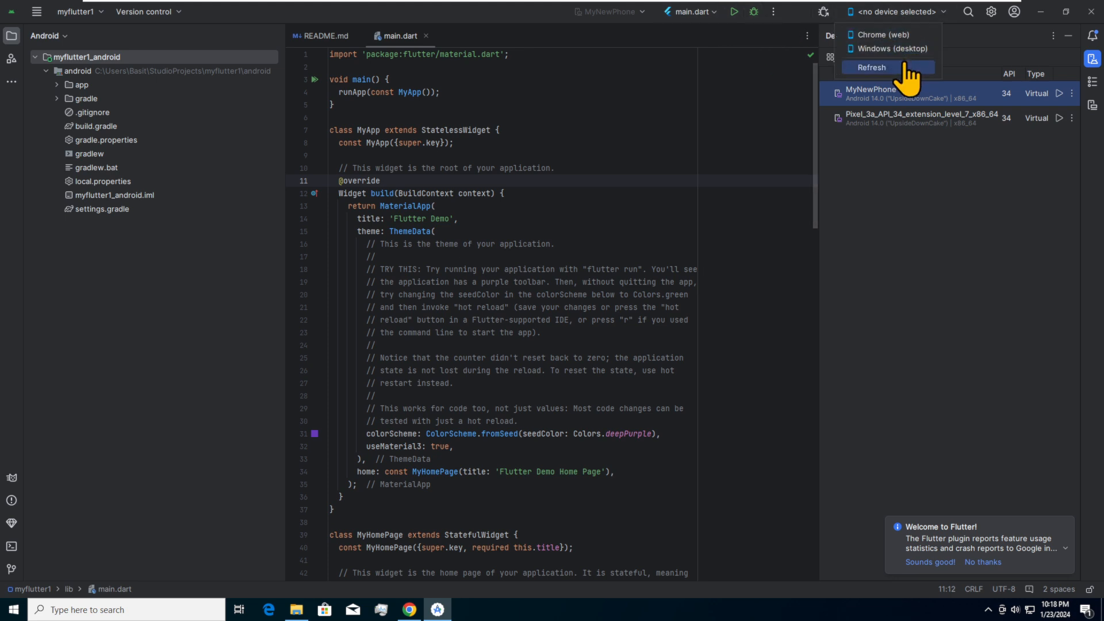
pyautogui.click(908, 12)
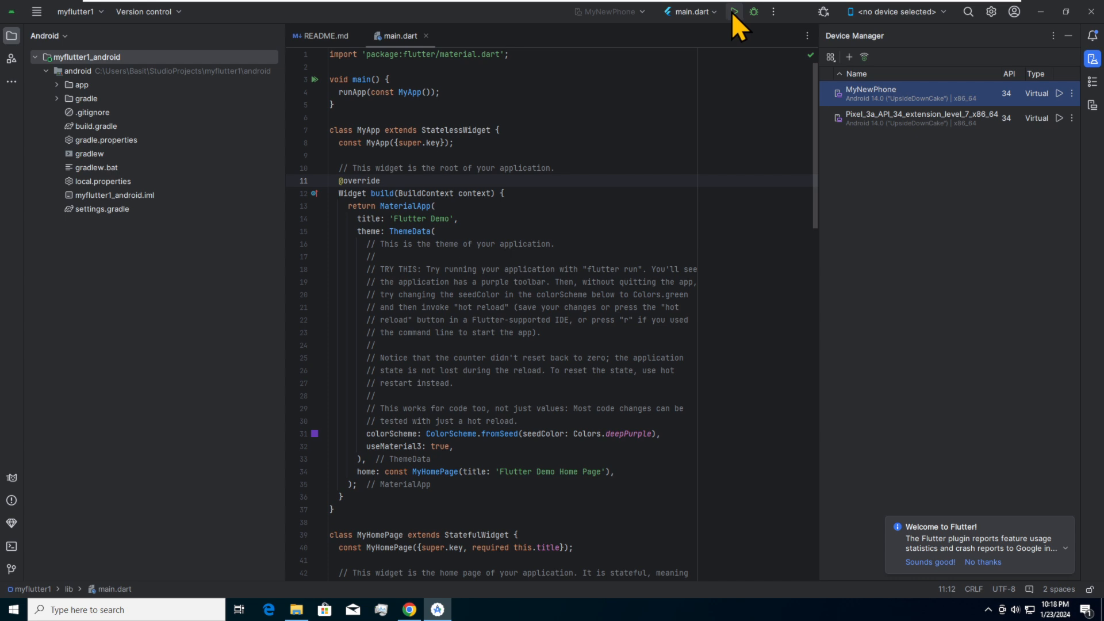